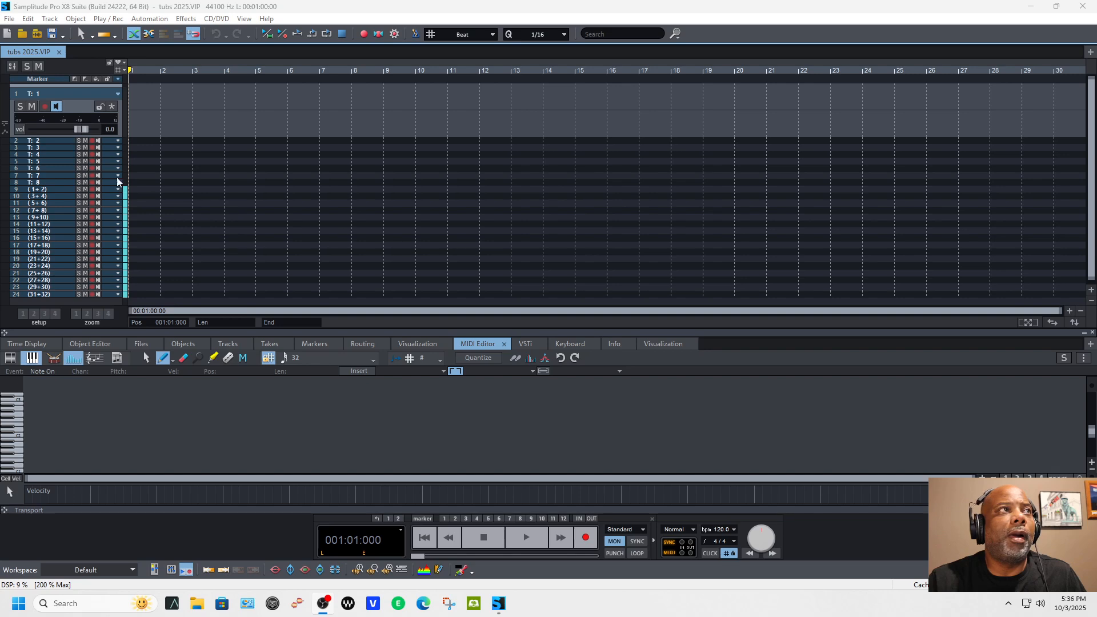
Step: Load the recently used ZENOLOGY instrument onto track 1 through the plug-in browser
left_click(82, 105)
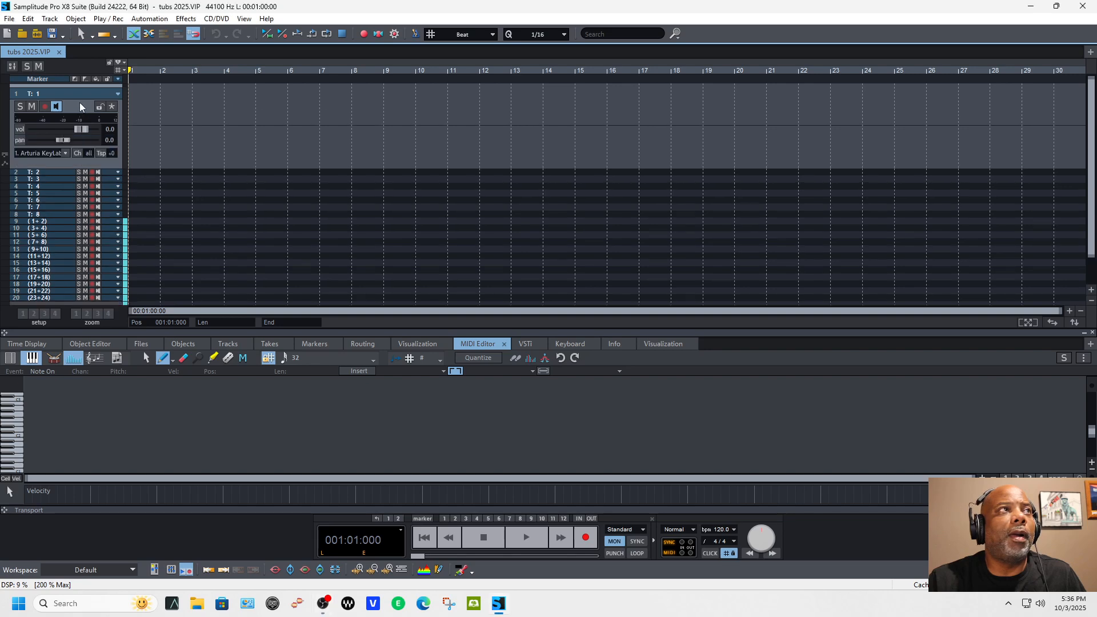
left_click(49, 153)
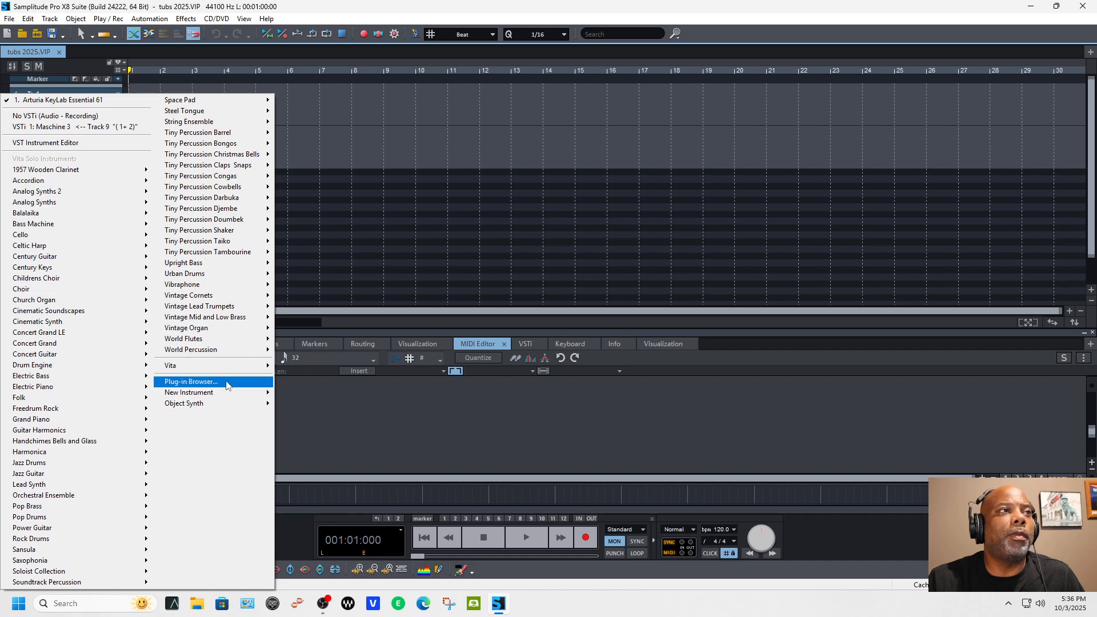
mouse_move(228, 390)
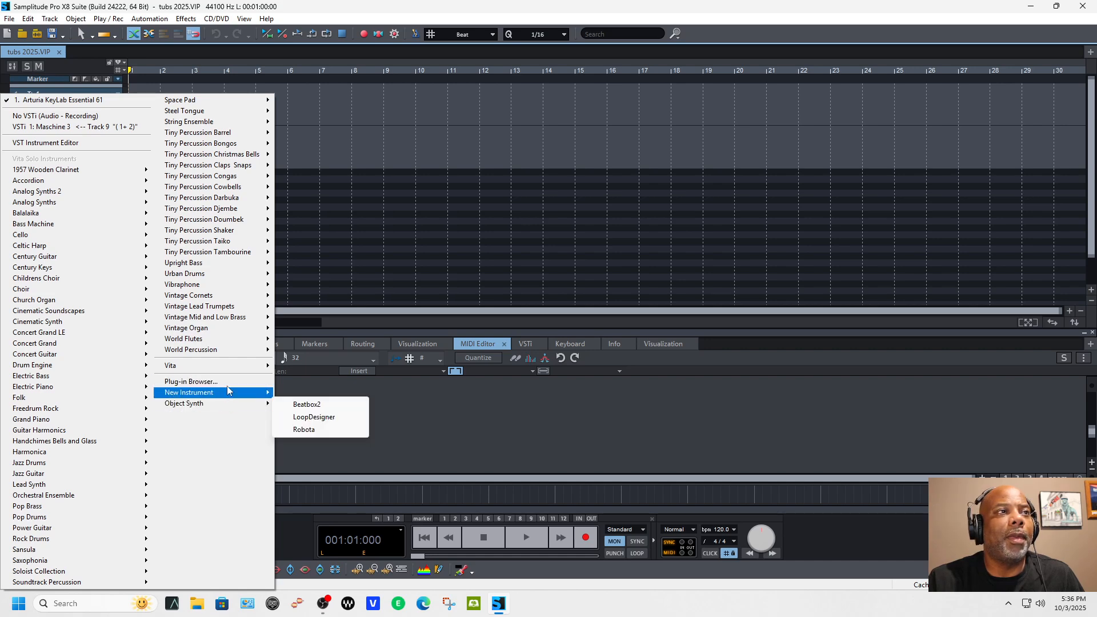
left_click(228, 383)
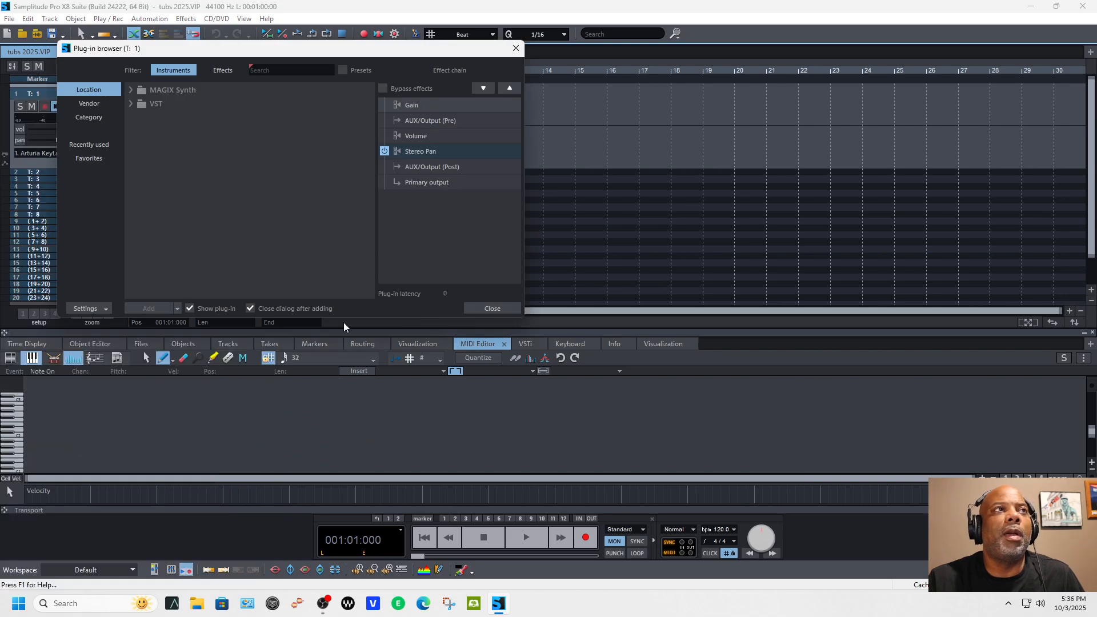
left_click(99, 147)
double_click(208, 91)
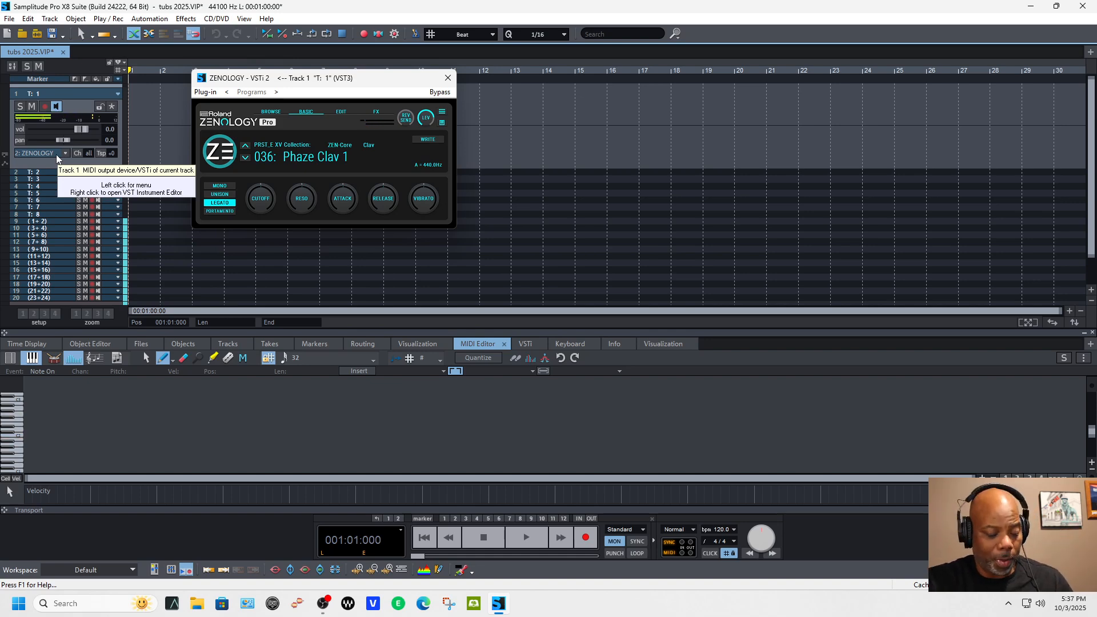
Step: Route the mixer's master output to 3 + 4: VIRTUAL 1+VIRTUAL 2 (Universal Audio Thunderbolt Out) and return to the arrangement
key("m")
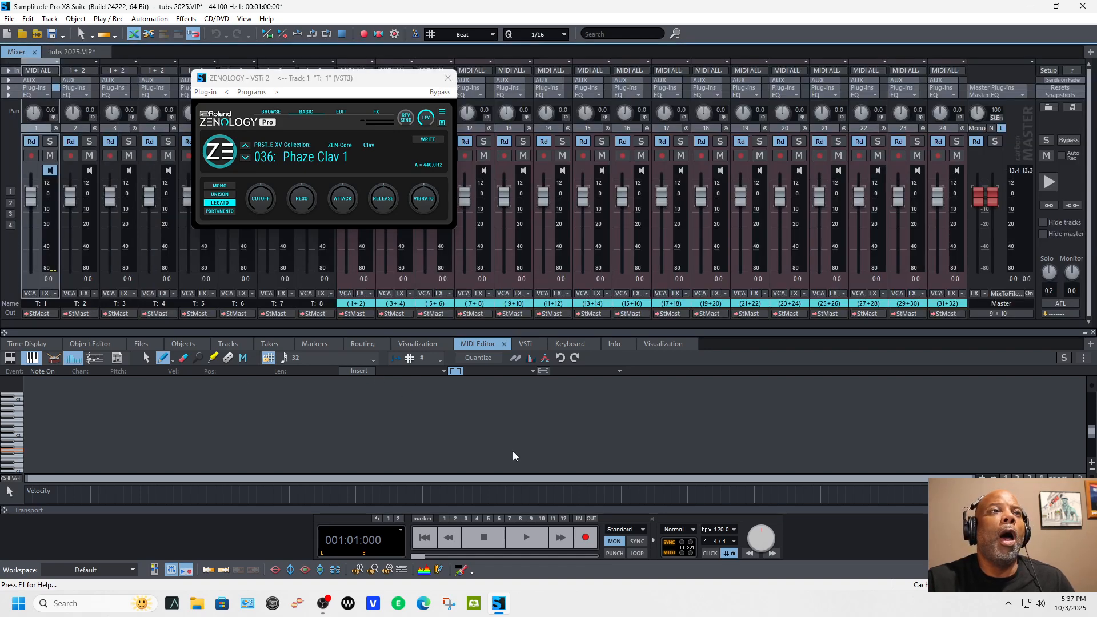
left_click(999, 314)
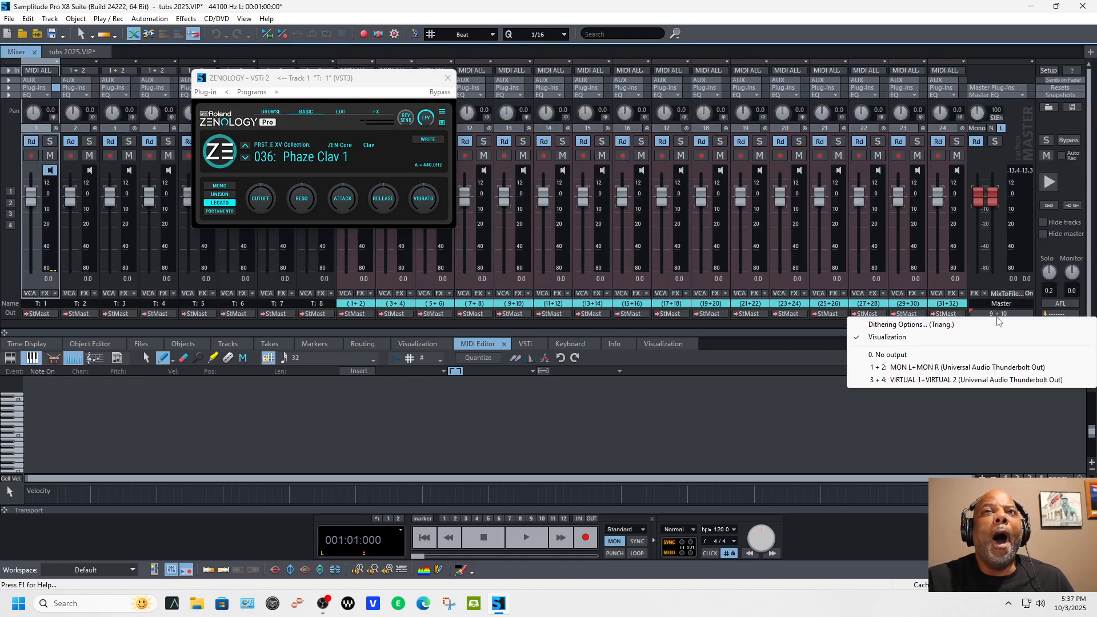
left_click(878, 379)
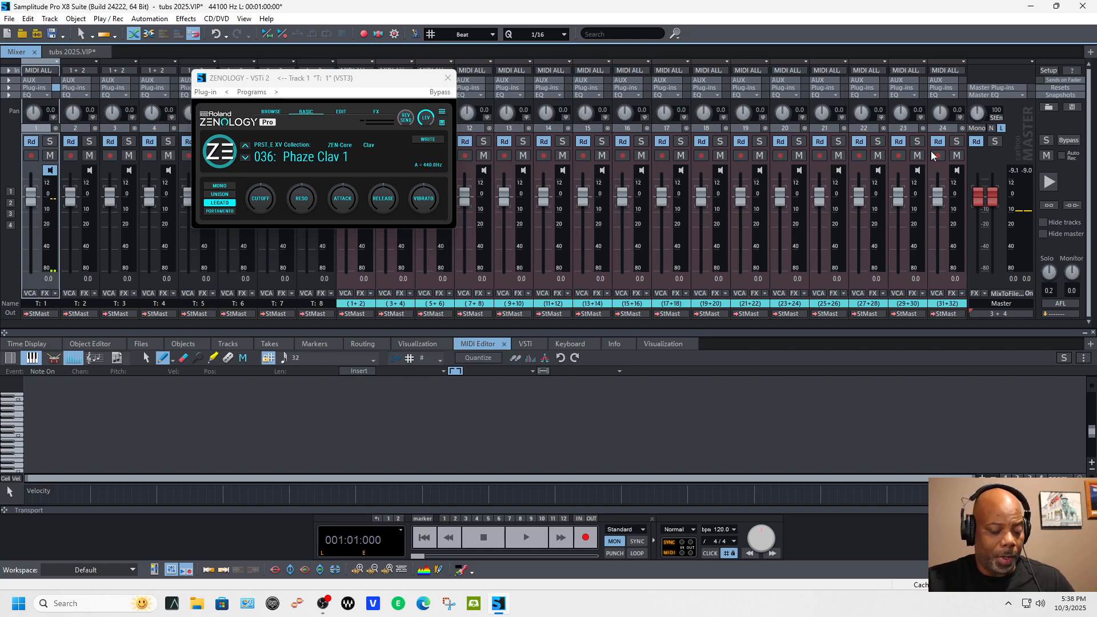
key("m")
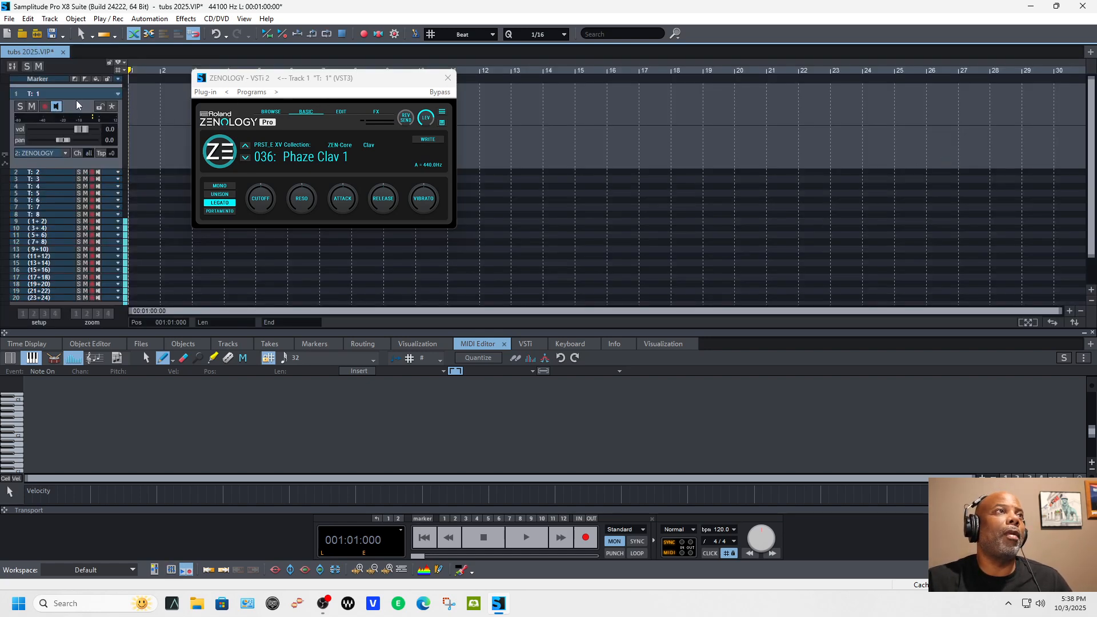
Step: Move the ZENOLOGY window clear of the tracks and insert an empty 4 Bar MIDI object at the start of track 1
left_click_drag(340, 83, 933, 120)
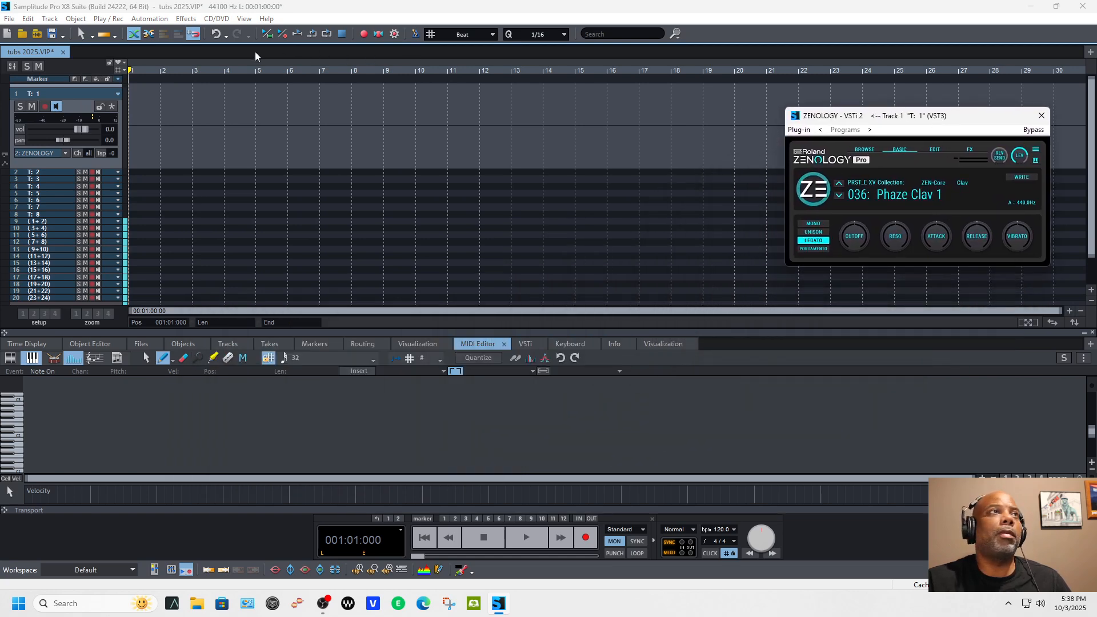
left_click(76, 18)
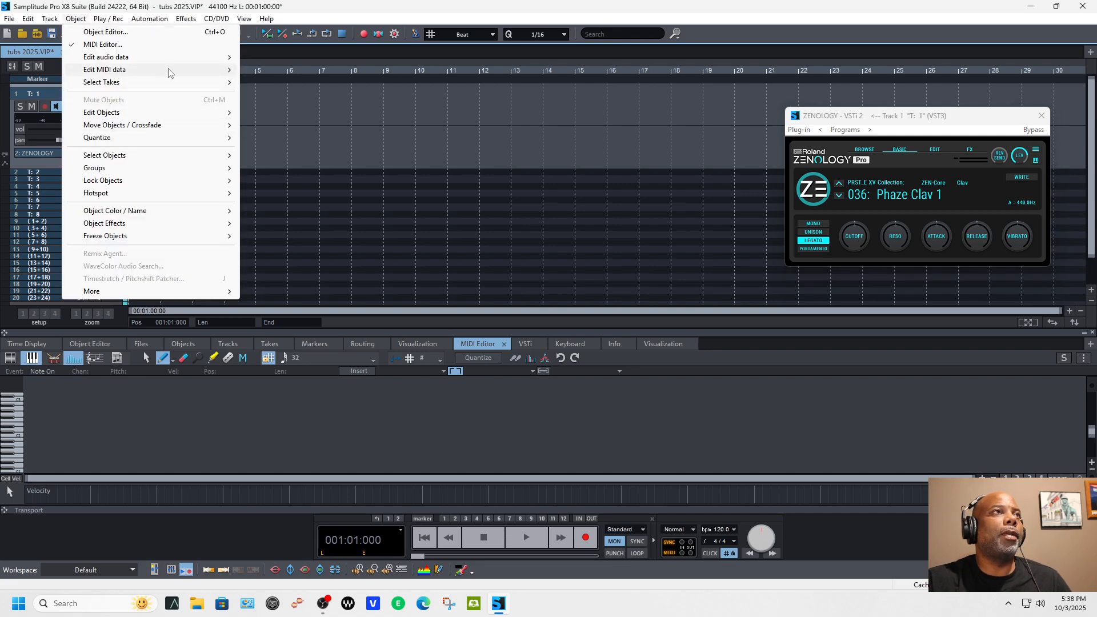
left_click(290, 71)
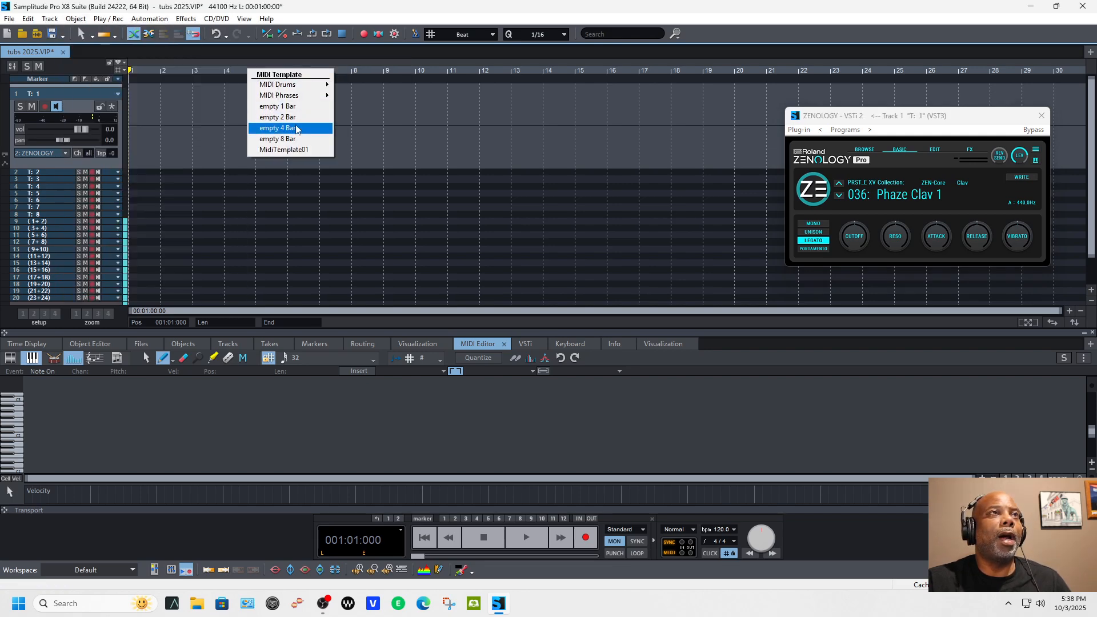
left_click(297, 130)
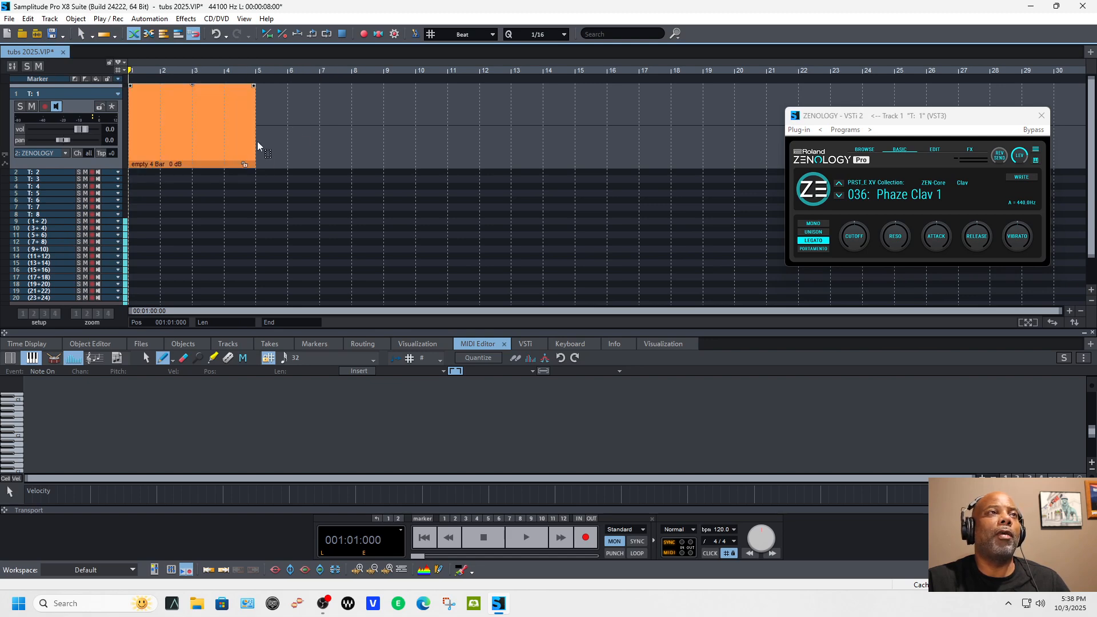
Step: Set the range from 001:01:000 to 005:01:000 around the MIDI object and test it with loop playback enabled
left_click_drag(136, 69, 255, 70)
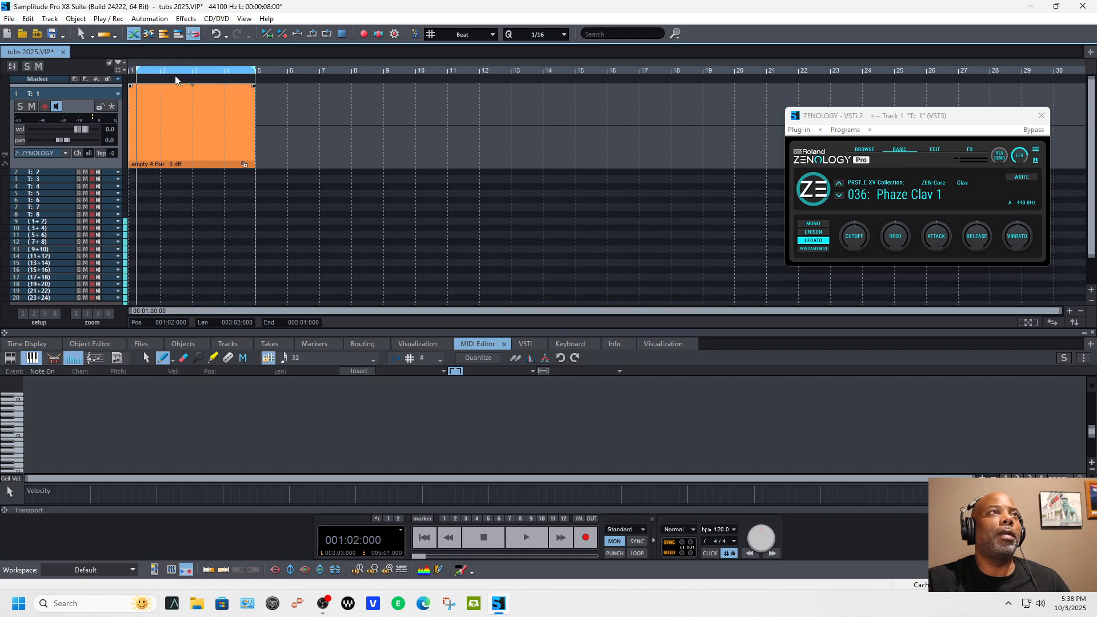
left_click_drag(137, 70, 124, 70)
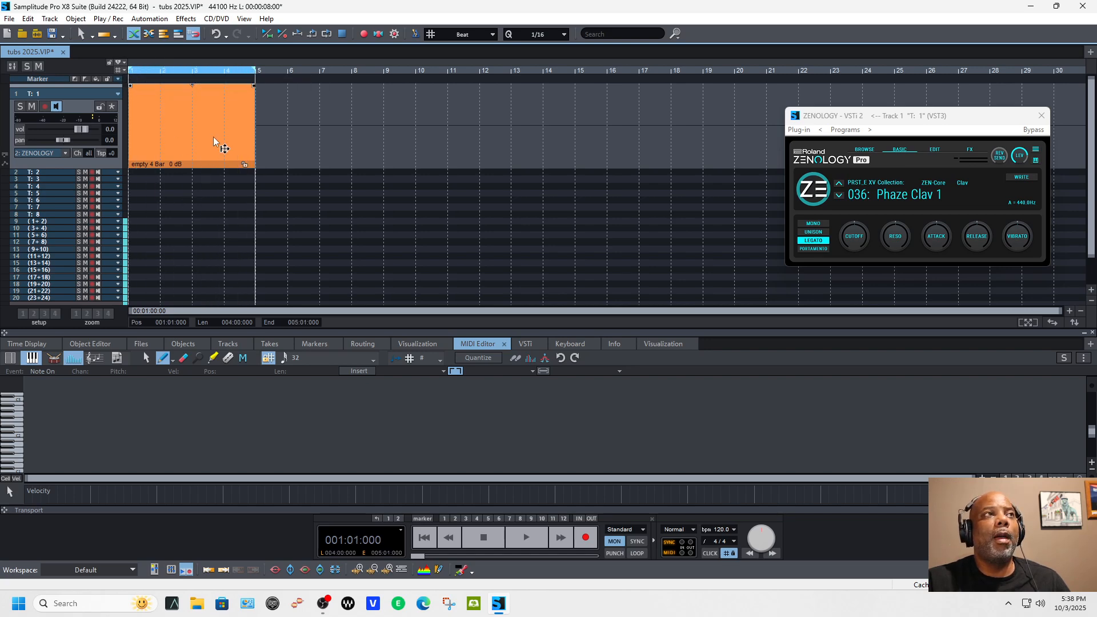
left_click(642, 553)
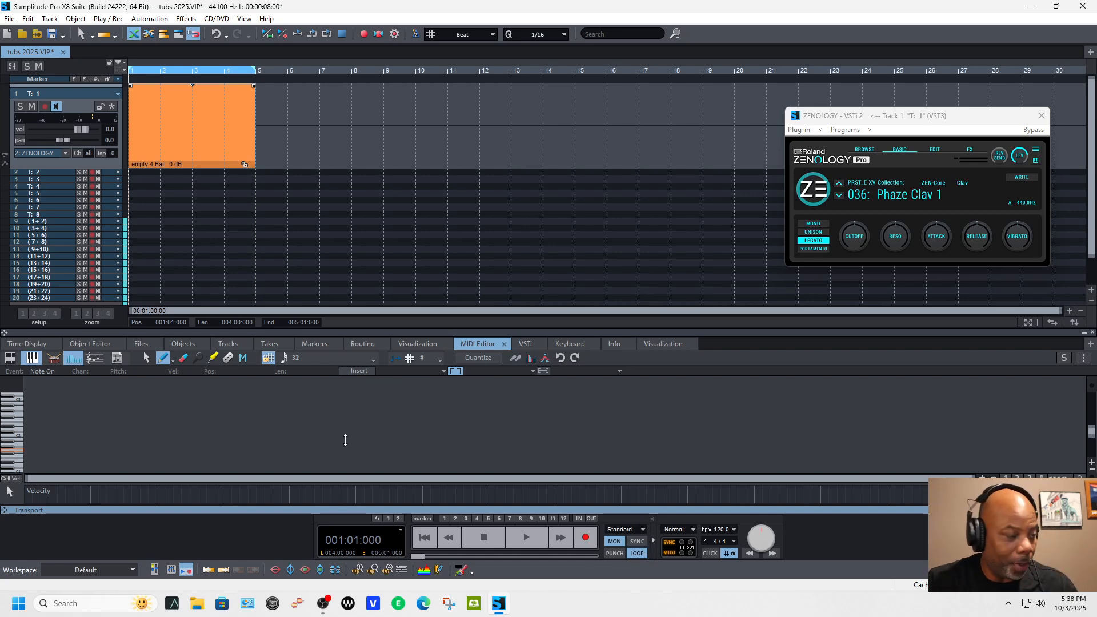
key("space")
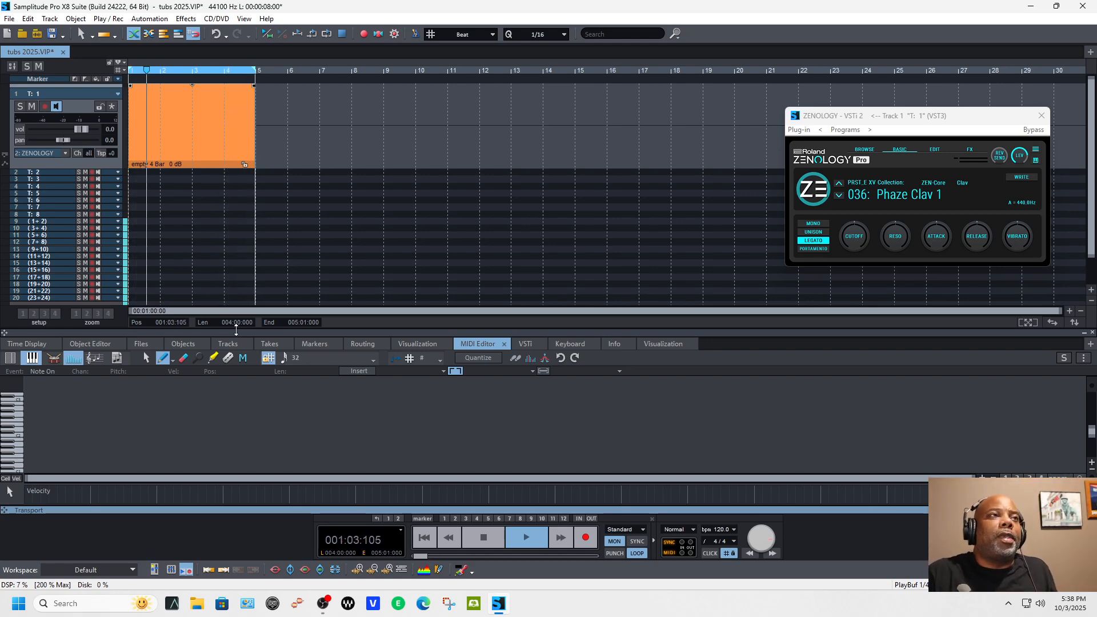
left_click(489, 546)
Step: Load the preset 029: Octa EP 2 from ZENOLOGY's PRST_E XV Collection bank
left_click(860, 117)
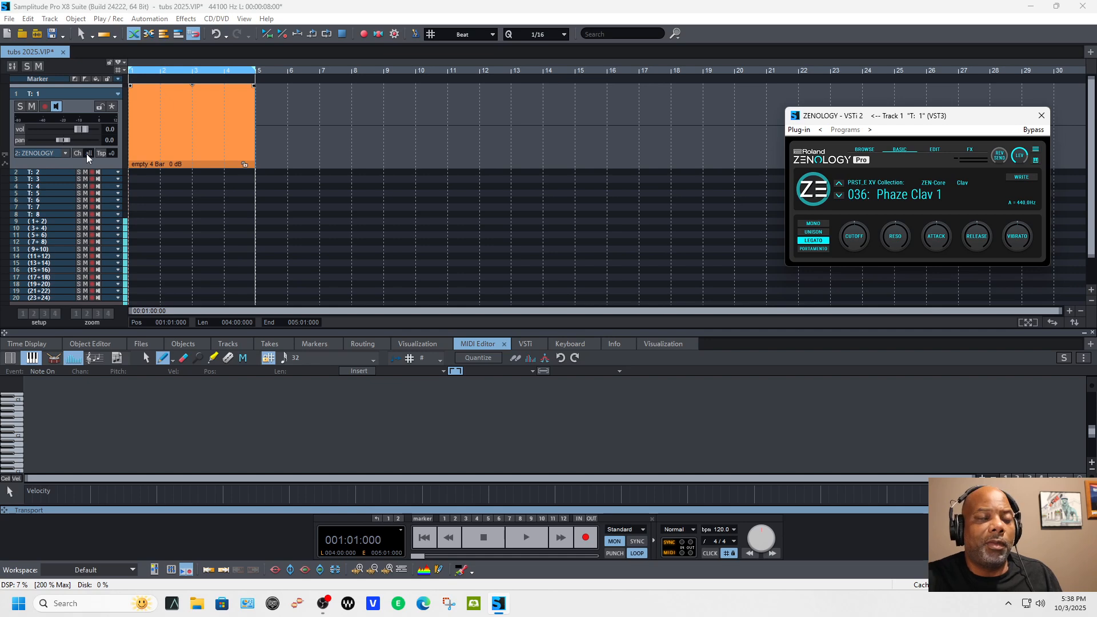
left_click(816, 194)
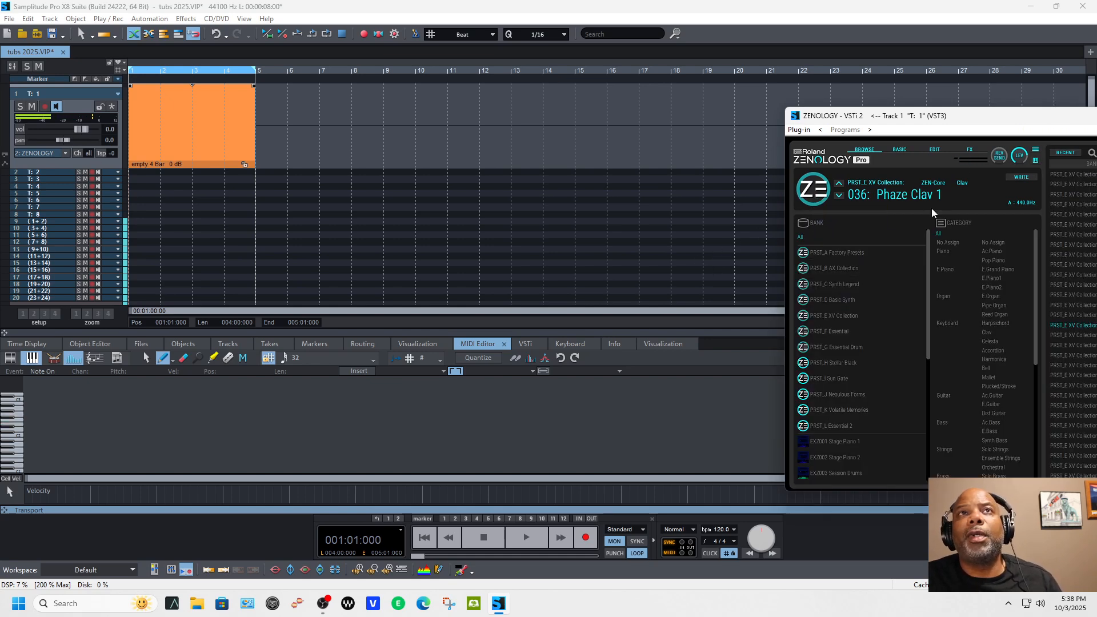
left_click_drag(1014, 117, 655, 87)
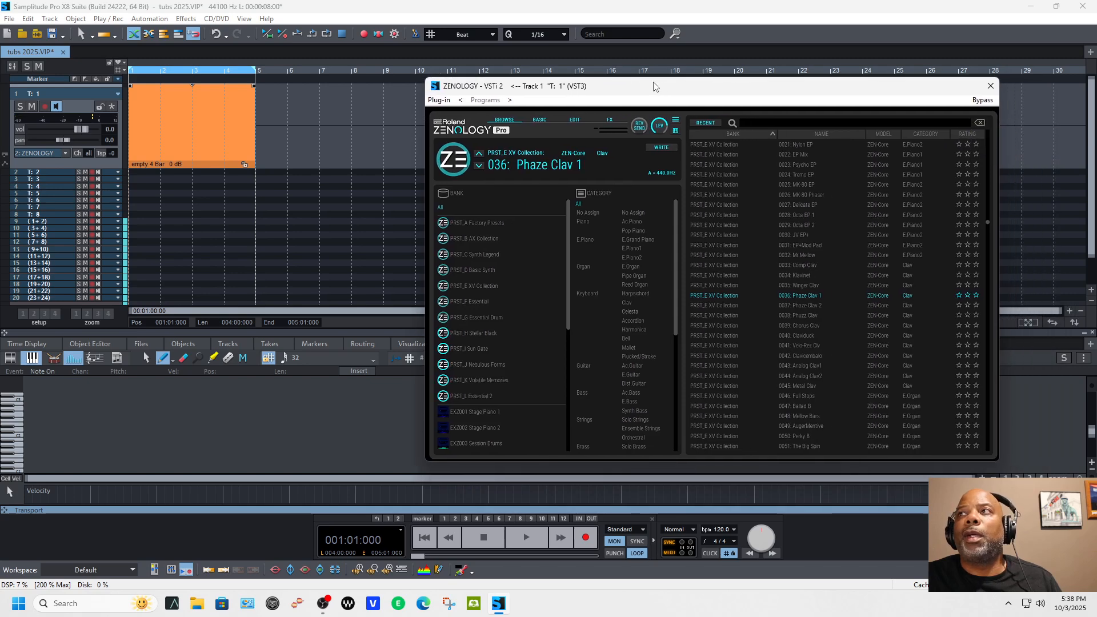
left_click(702, 225)
double_click(703, 224)
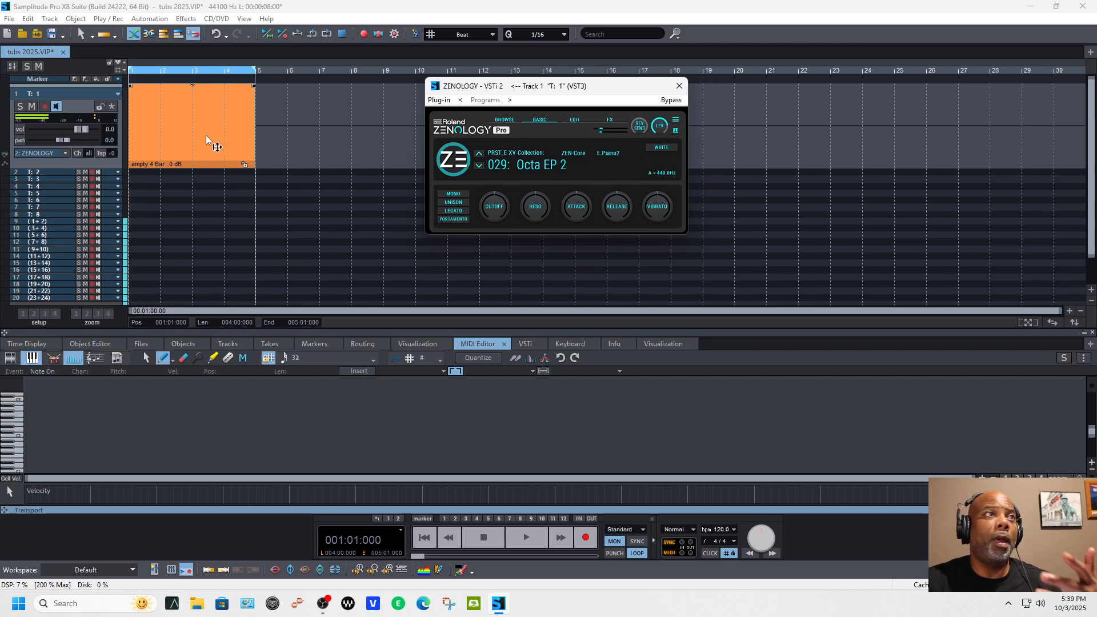
Step: Arm track 1 for MIDI recording, record a melody over the four-bar range and keep the take
left_click(158, 147)
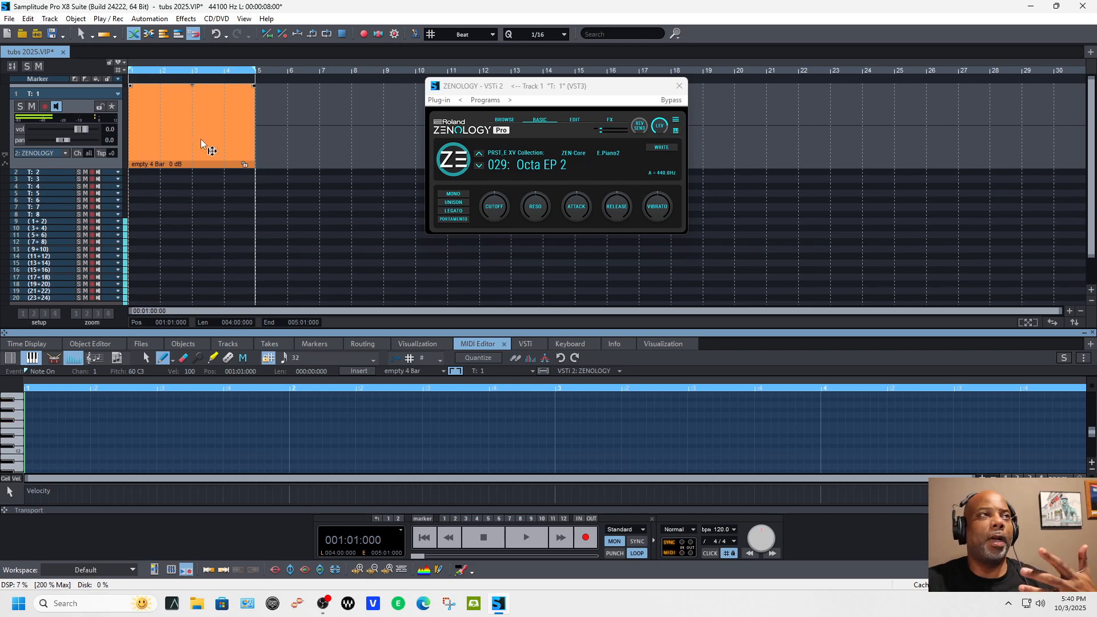
right_click(50, 110)
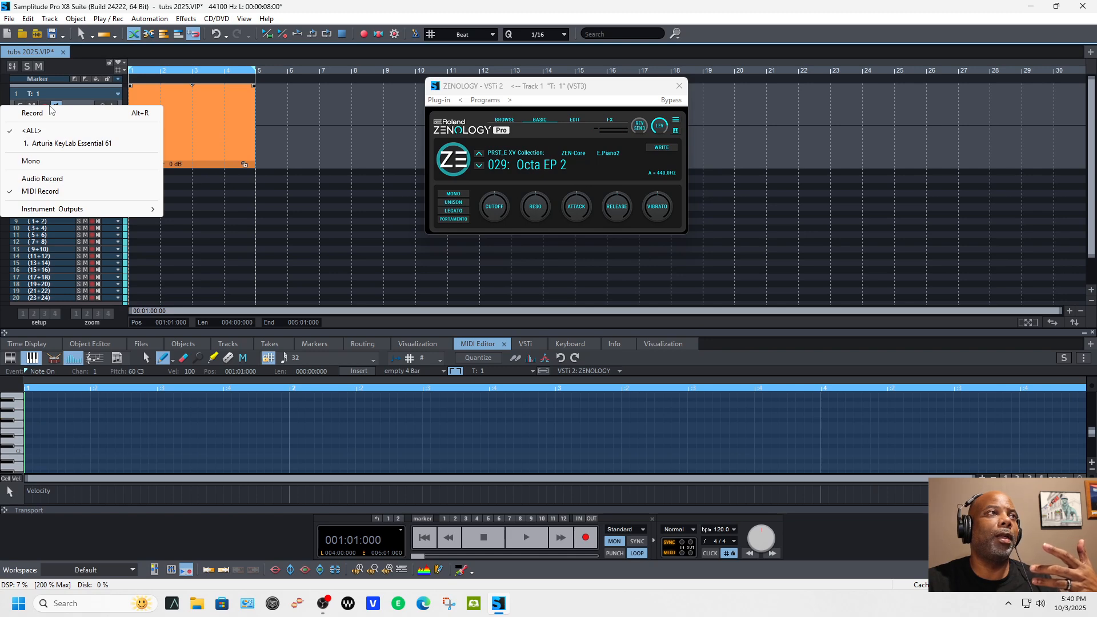
left_click(46, 190)
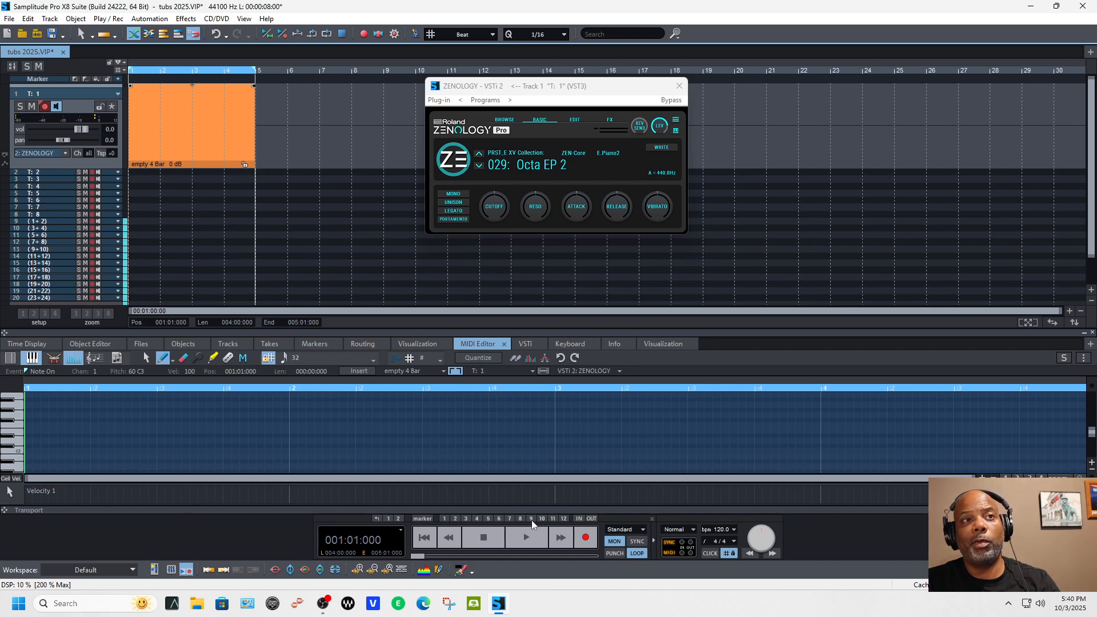
left_click(580, 545)
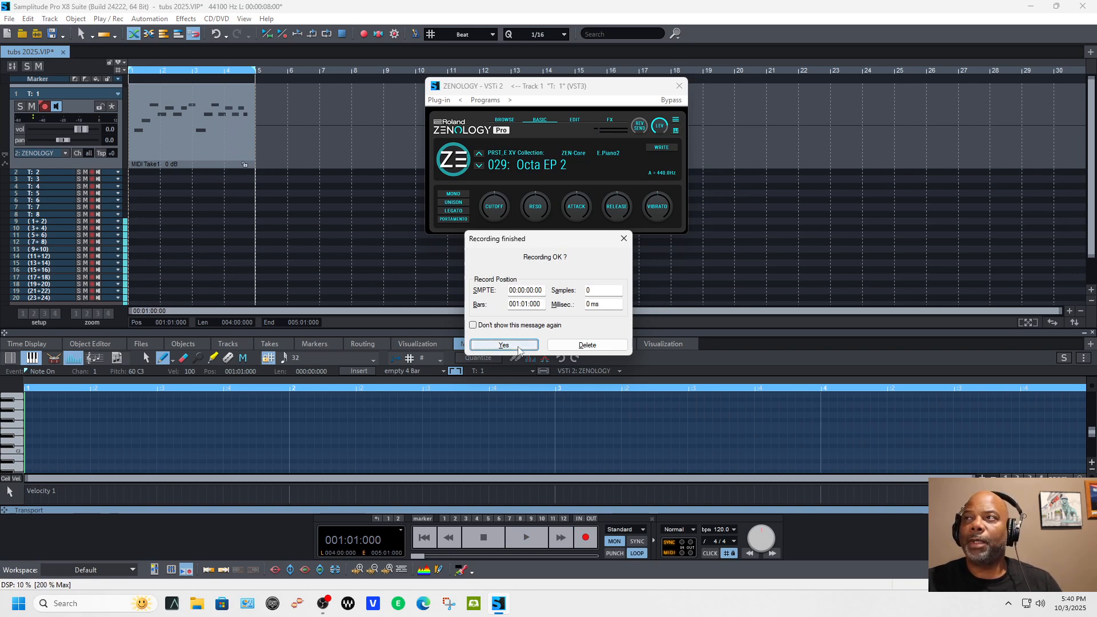
left_click(503, 345)
Step: Show the recorded take's notes in the MIDI editor and play the take back
left_click(229, 156)
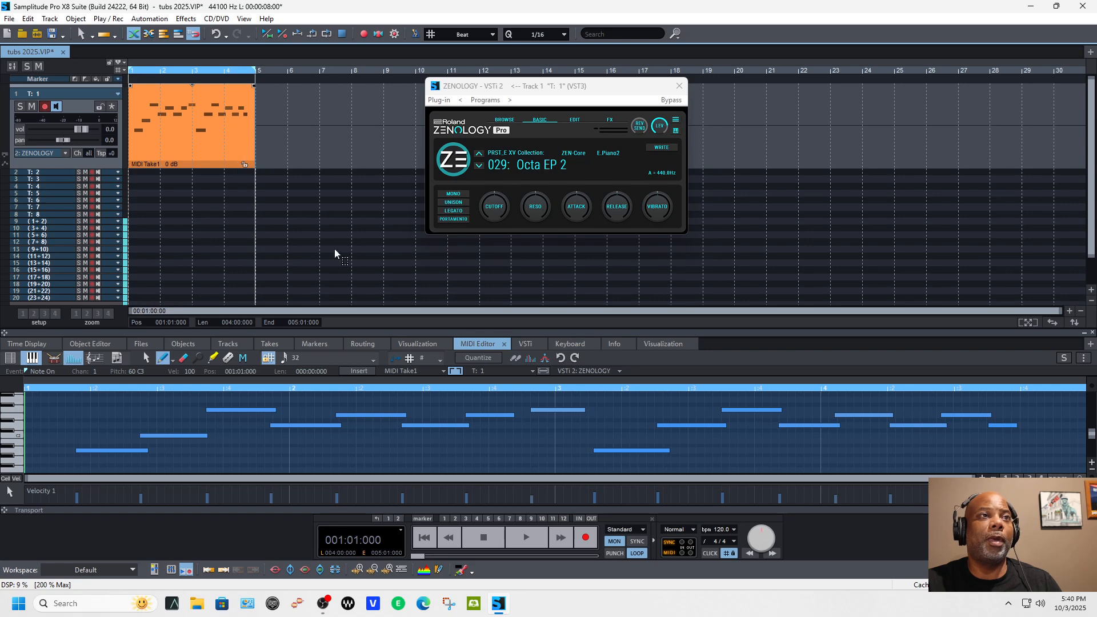
key("space")
Step: Shift all notes of the take earlier so the first starts at 001:01:000, and listen to the result
key("space")
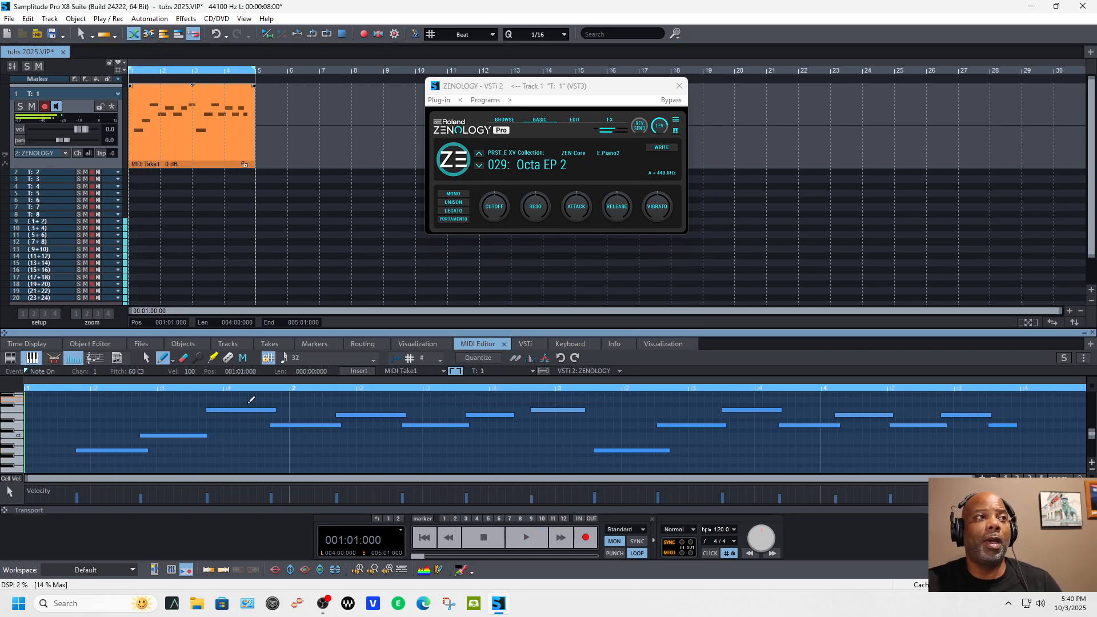
left_click(212, 458)
key("ctrl+a")
left_click_drag(122, 452, 53, 451)
key("space")
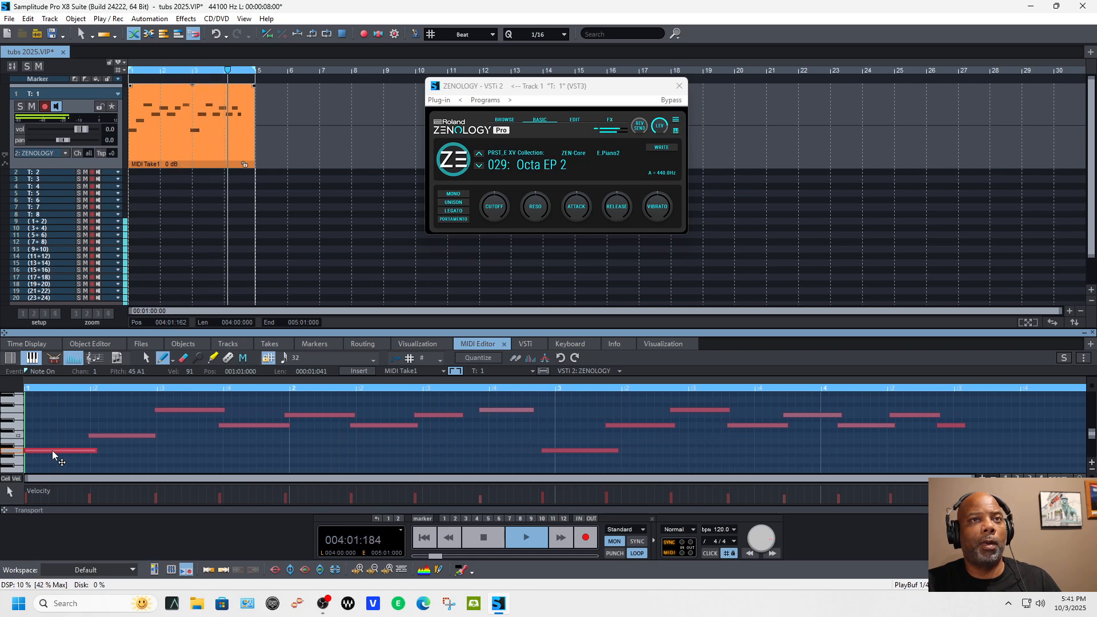
key("space")
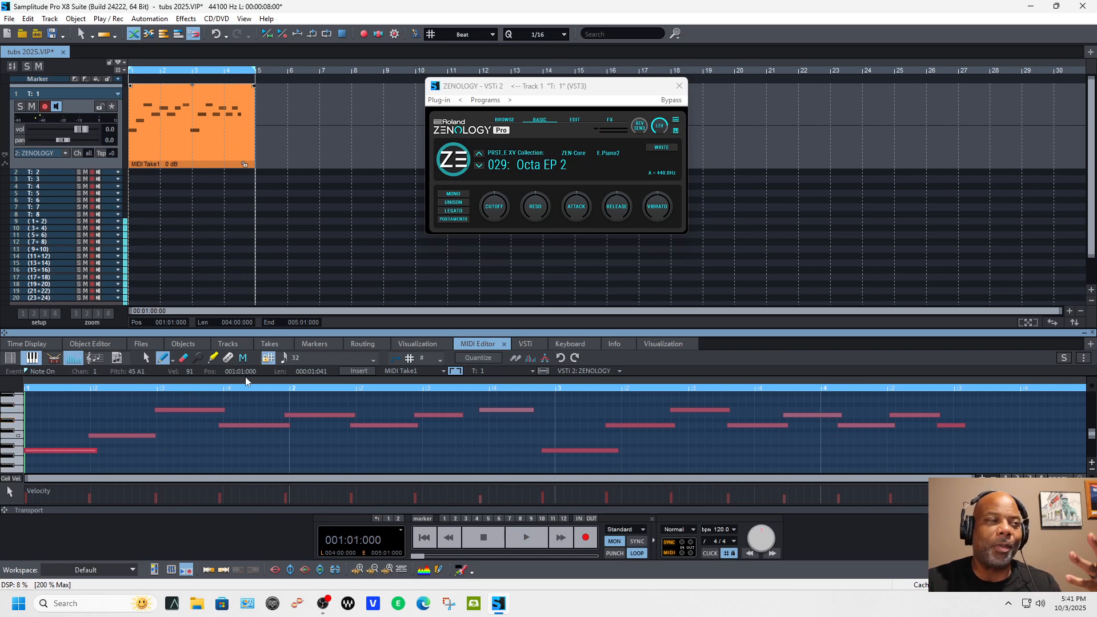
Step: Align the take's second and third notes to beats 2 and 3, and shorten the first to one beat and the third to 000:00:336
left_click(103, 451)
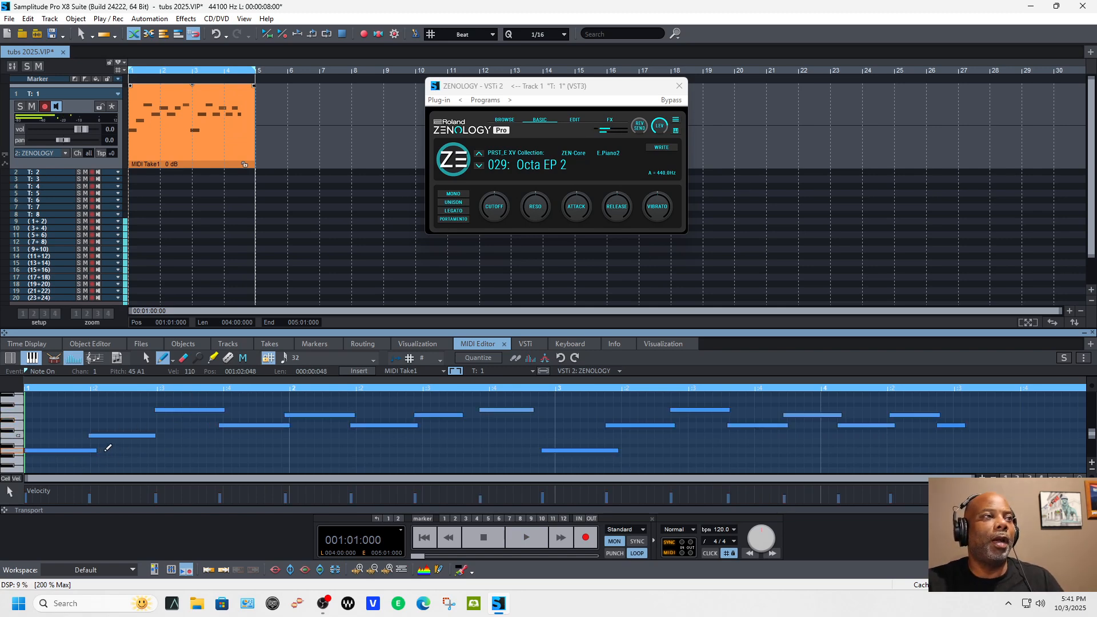
left_click(97, 449)
left_click_drag(114, 434, 117, 433)
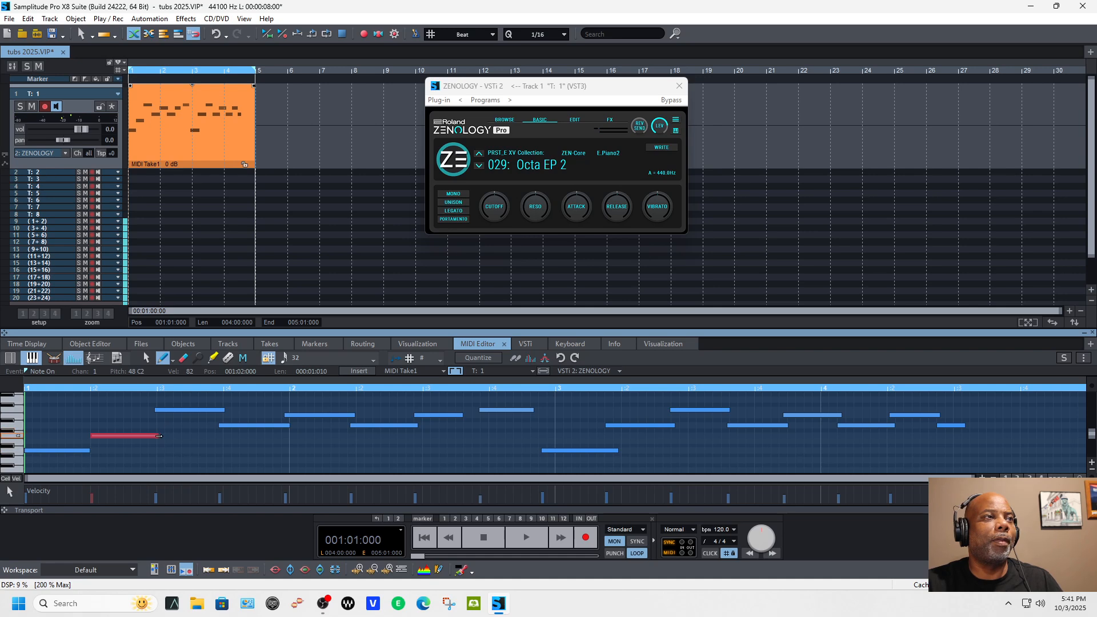
left_click(167, 410)
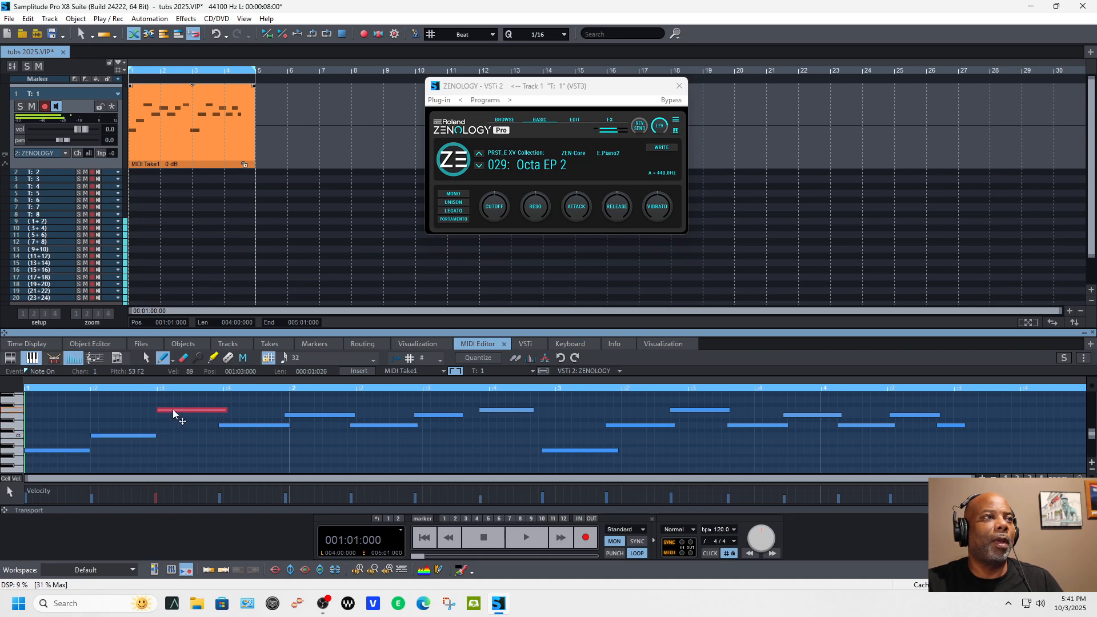
left_click_drag(224, 410, 214, 410)
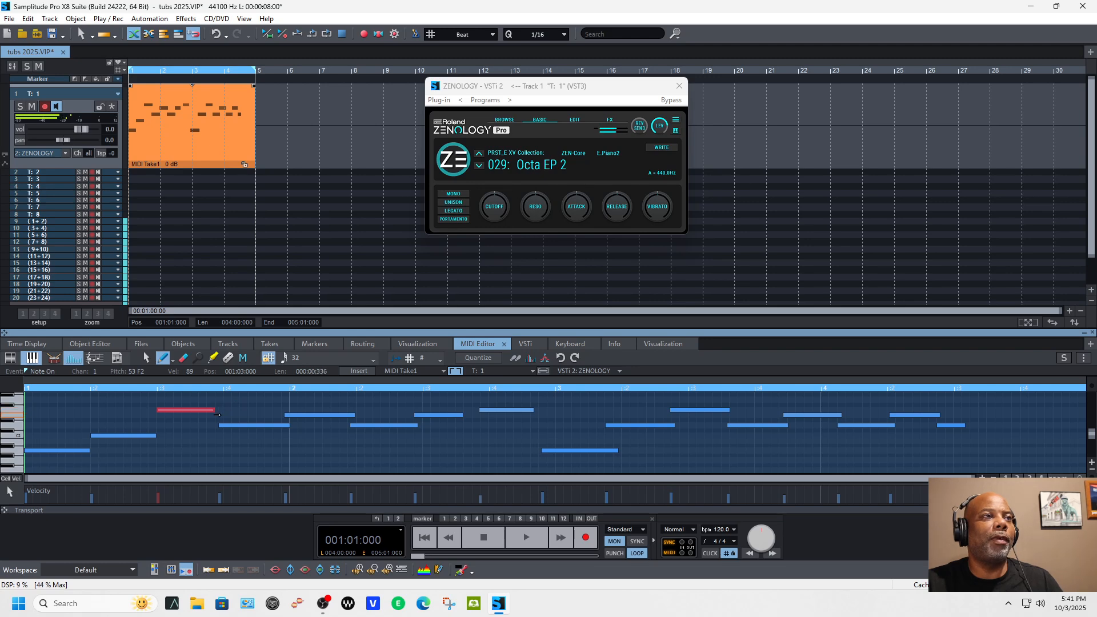
left_click(214, 414)
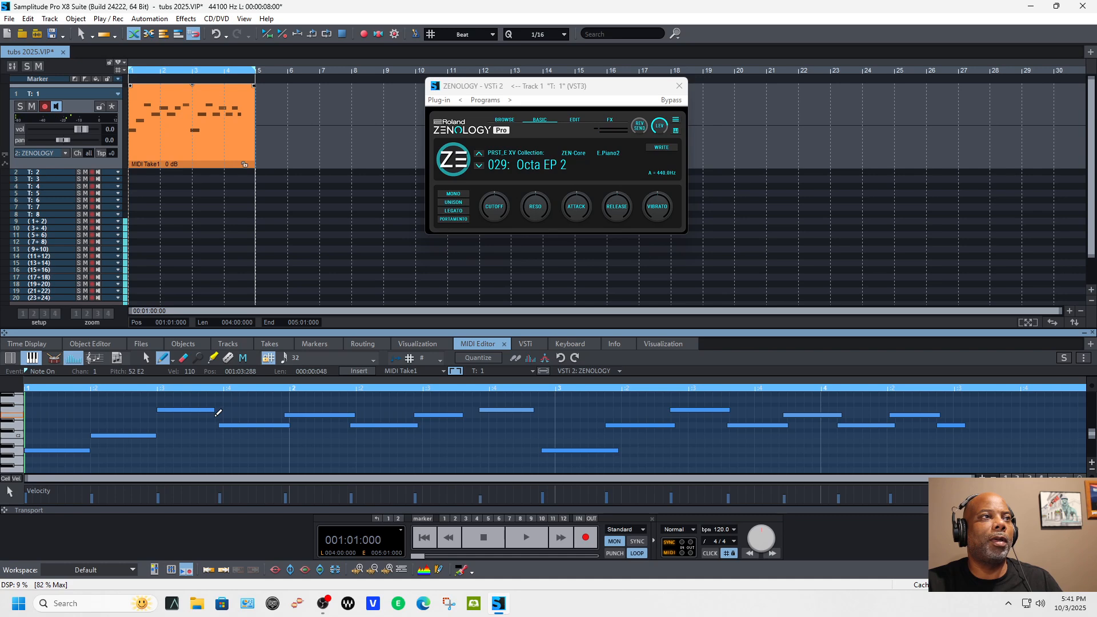
left_click(217, 415)
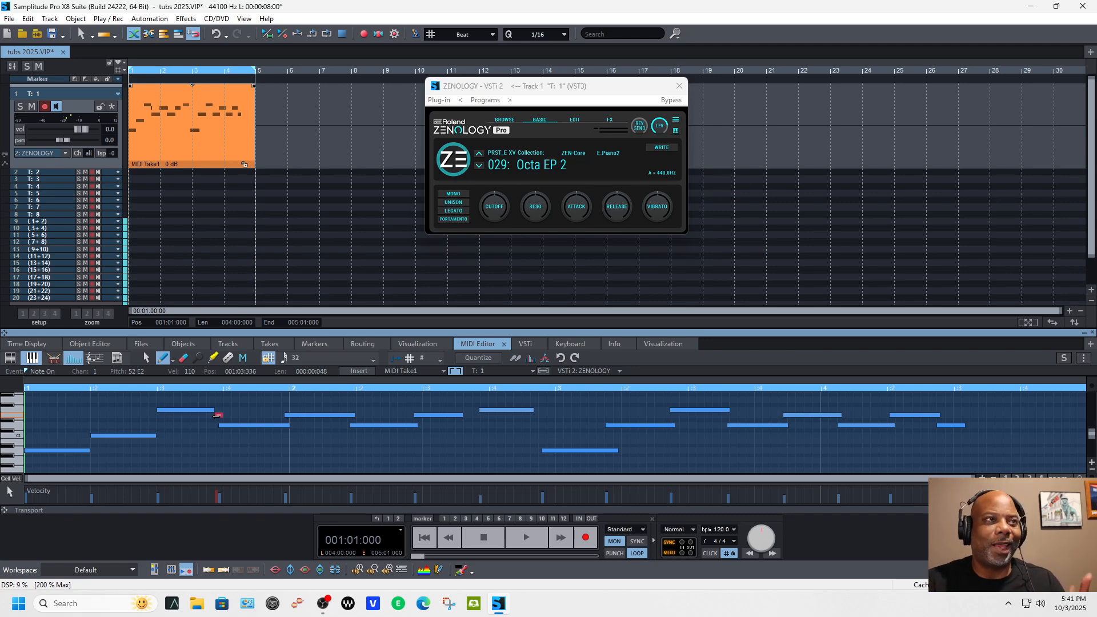
Step: Align the next four notes to beat 4 of bar 1 and beats 1, 2 and 3 of bar 2, setting the last one's length to 000:00:288
left_click_drag(217, 423, 223, 424)
left_click(302, 416)
mouse_move(354, 416)
left_mouse_down()
mouse_move(424, 425)
mouse_move(472, 415)
left_mouse_up()
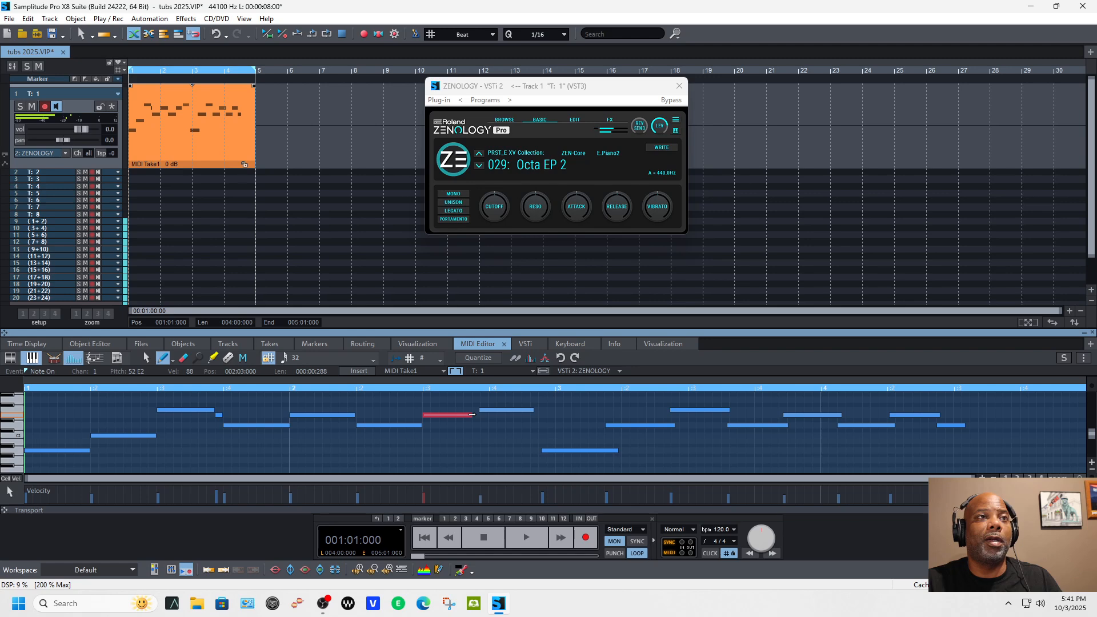
Step: Shorten the third note, start the short E2 note at 001:03:288 with length 000:00:096, and add a short note just before beat 4 of bar 2
left_click(215, 411)
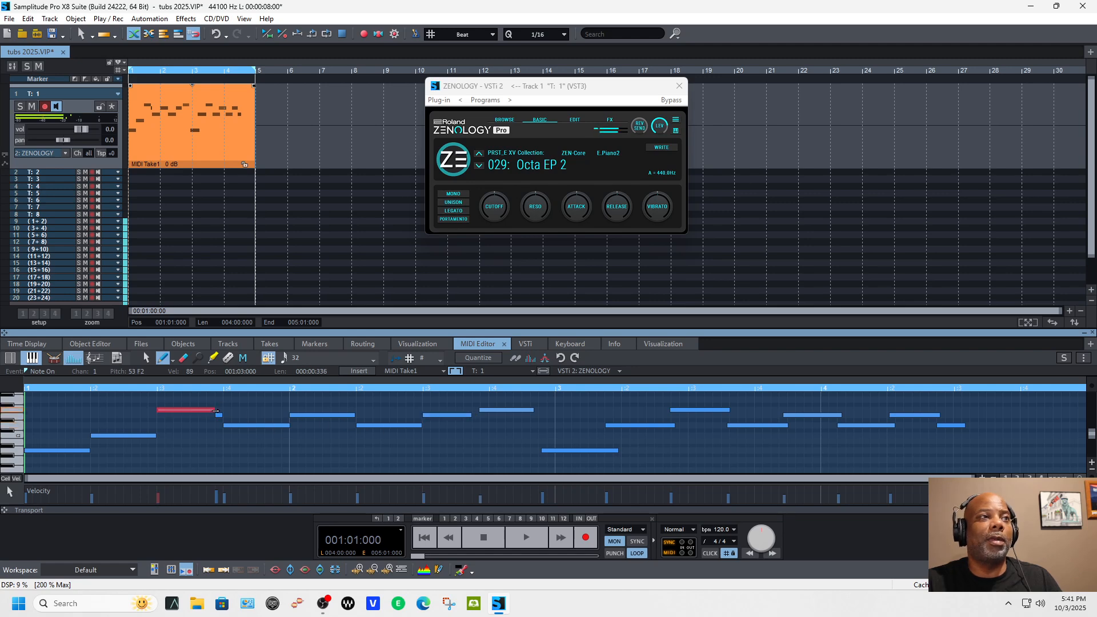
left_click(217, 415)
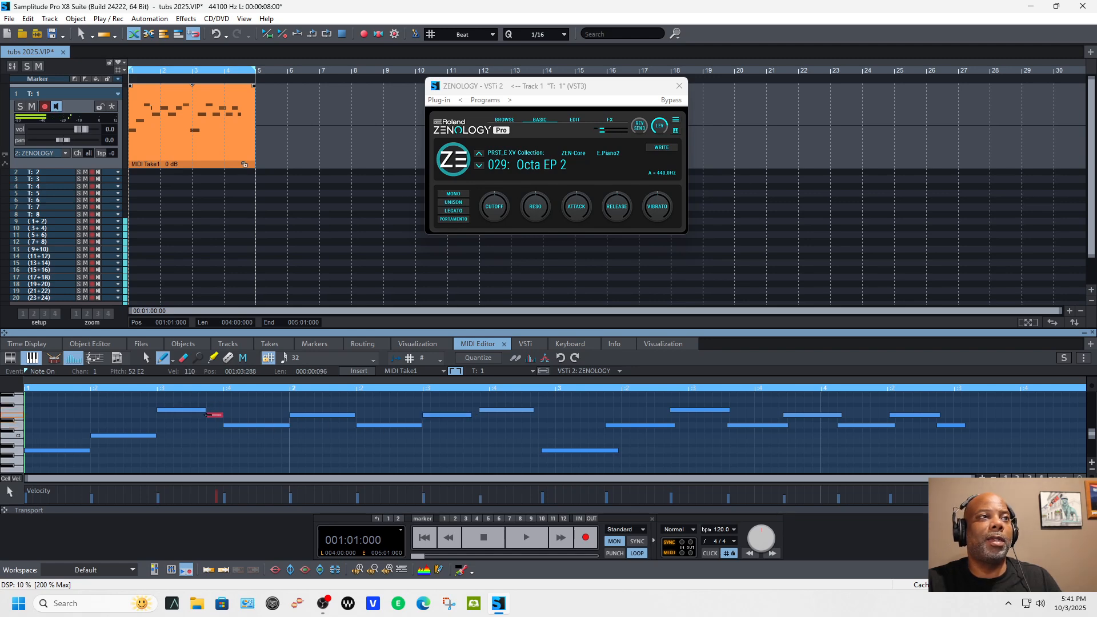
left_click(480, 424)
Step: Place the F2 note at 002:04:000 with a one-beat length, play the part, and start the following A1 note at 003:01:000
left_click_drag(492, 411, 498, 410)
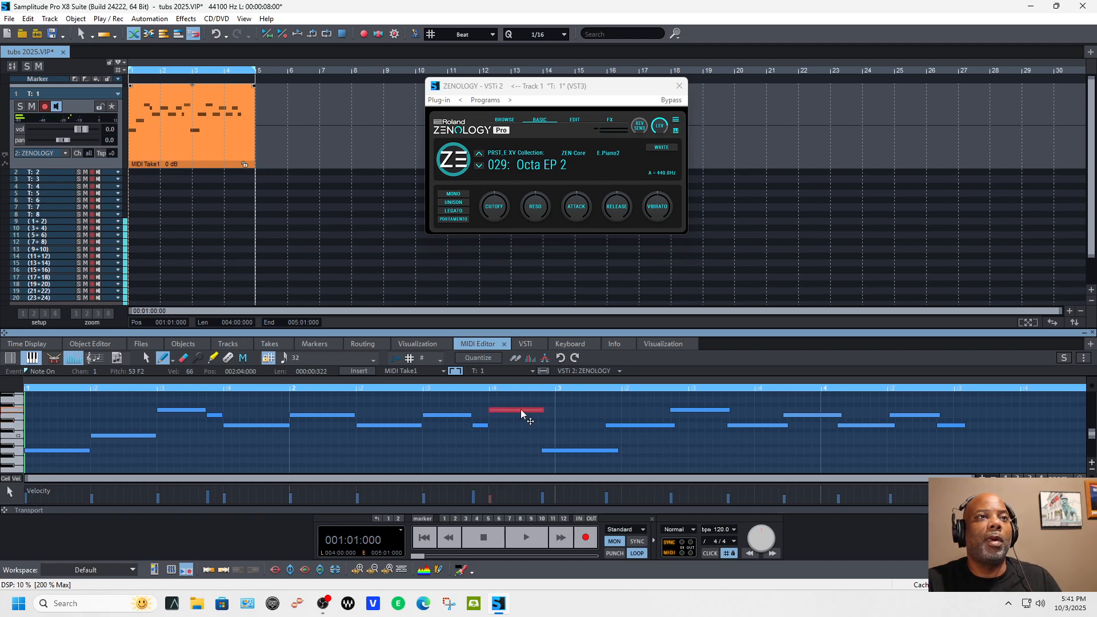
left_click_drag(544, 410, 548, 410)
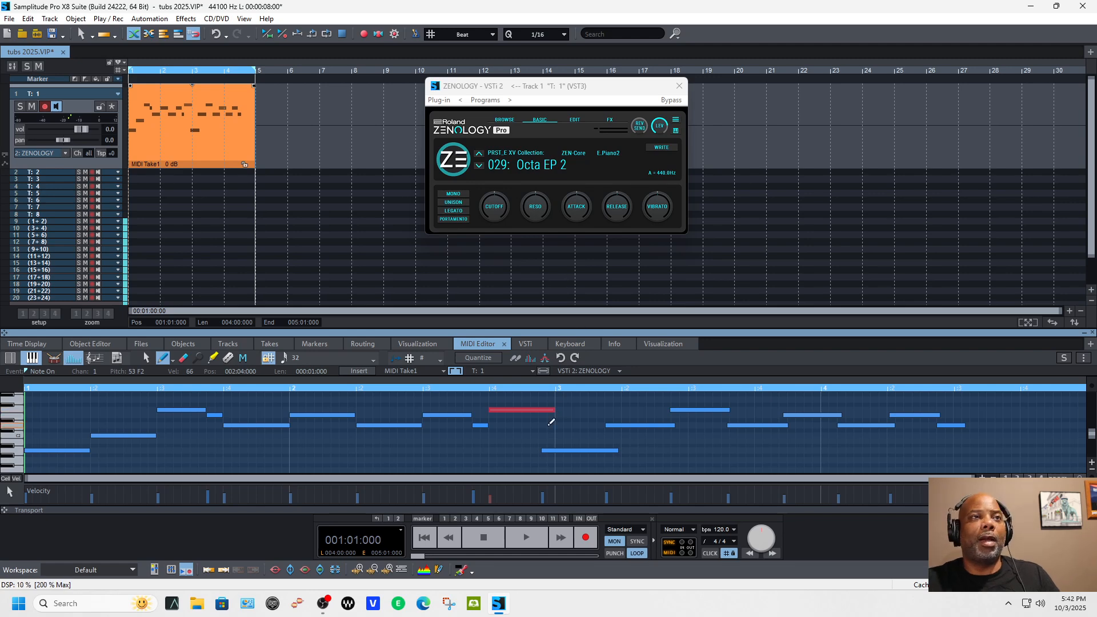
key("space")
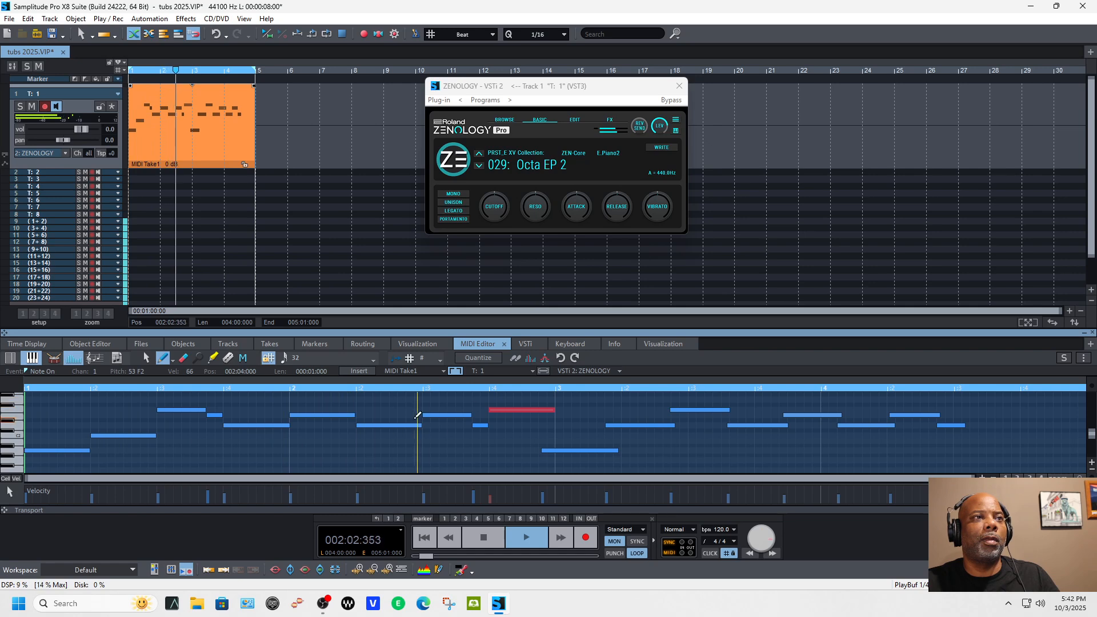
key("space")
left_click_drag(571, 454, 585, 454)
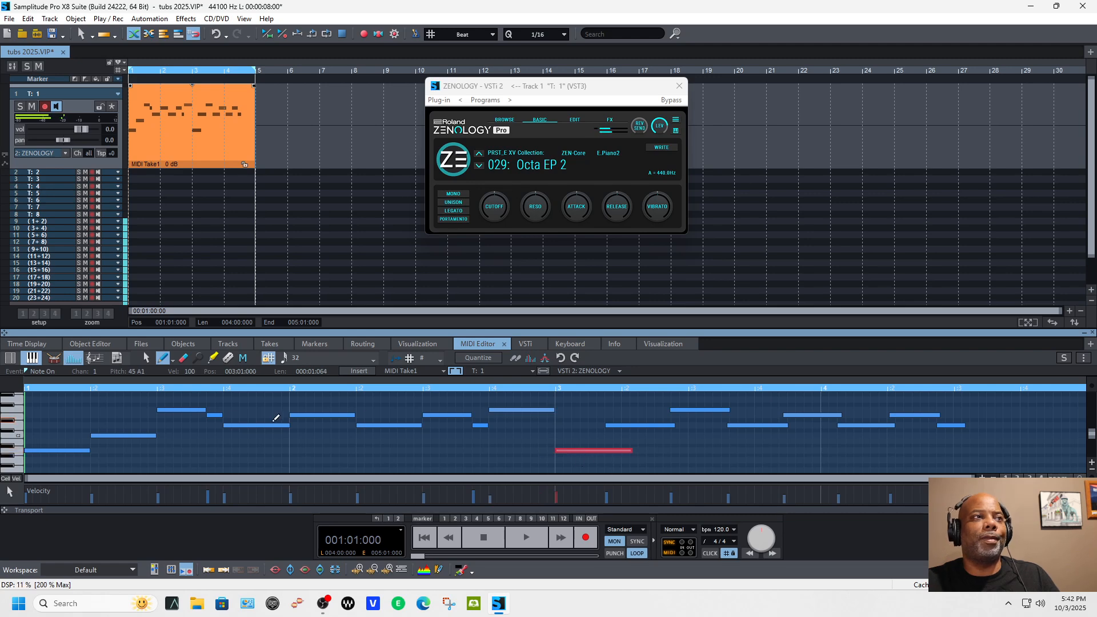
Step: Extend the notes at 001:03:000 and 002:03:000 to one beat each, replacing the short notes behind them, and play the part
left_click_drag(204, 410, 226, 409)
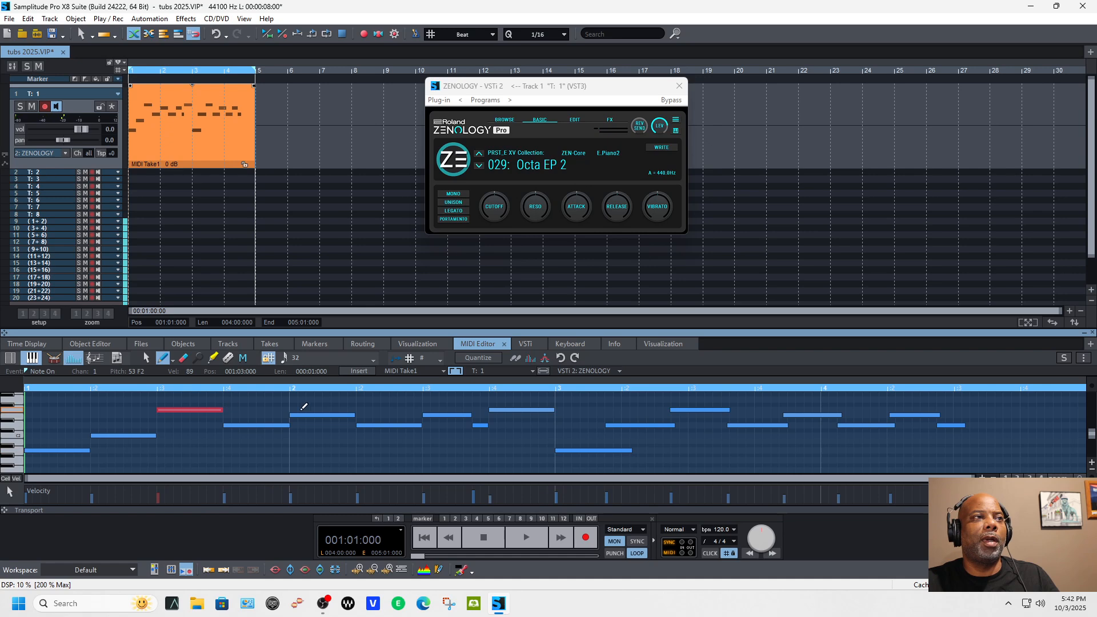
left_click_drag(467, 416, 487, 416)
key("space")
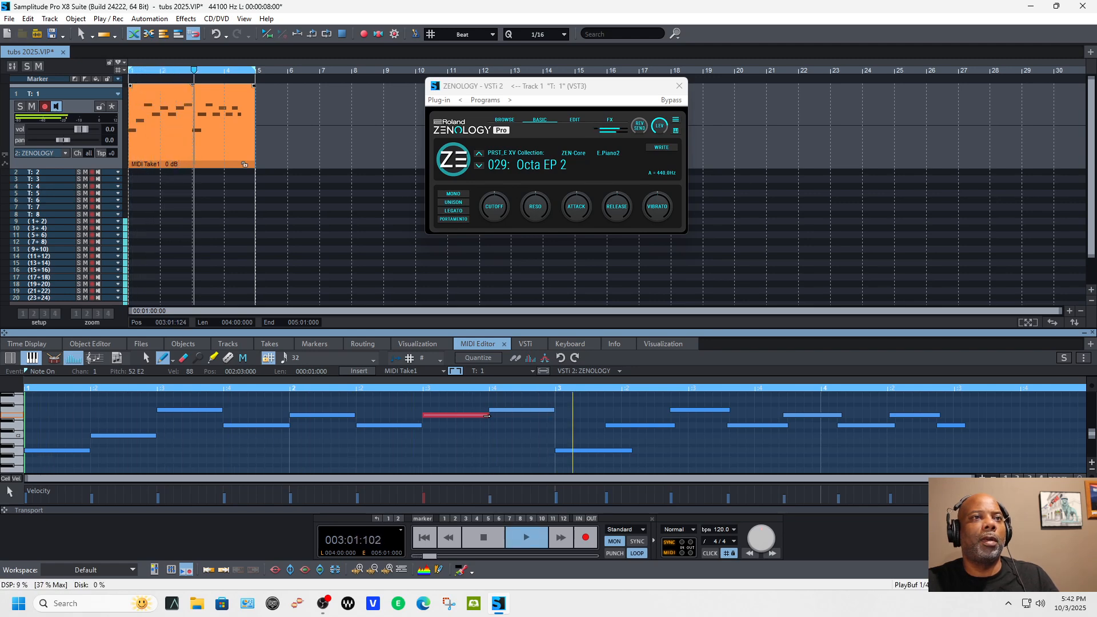
key("space")
Step: Delete all notes in bars 3 and 4 of the take
right_click(613, 450)
right_click(645, 426)
right_click(699, 410)
right_click(743, 425)
right_click(806, 414)
right_click(857, 425)
right_click(909, 415)
right_click(952, 425)
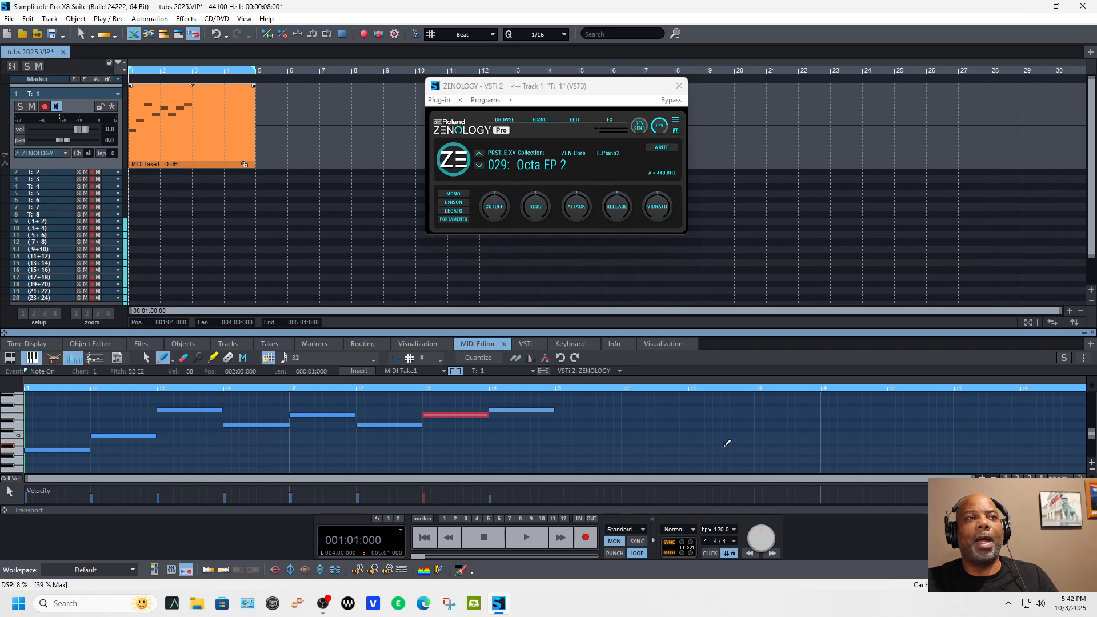
Step: Duplicate all notes of the first two bars into bars 3 and 4, and play the part
left_click(499, 459)
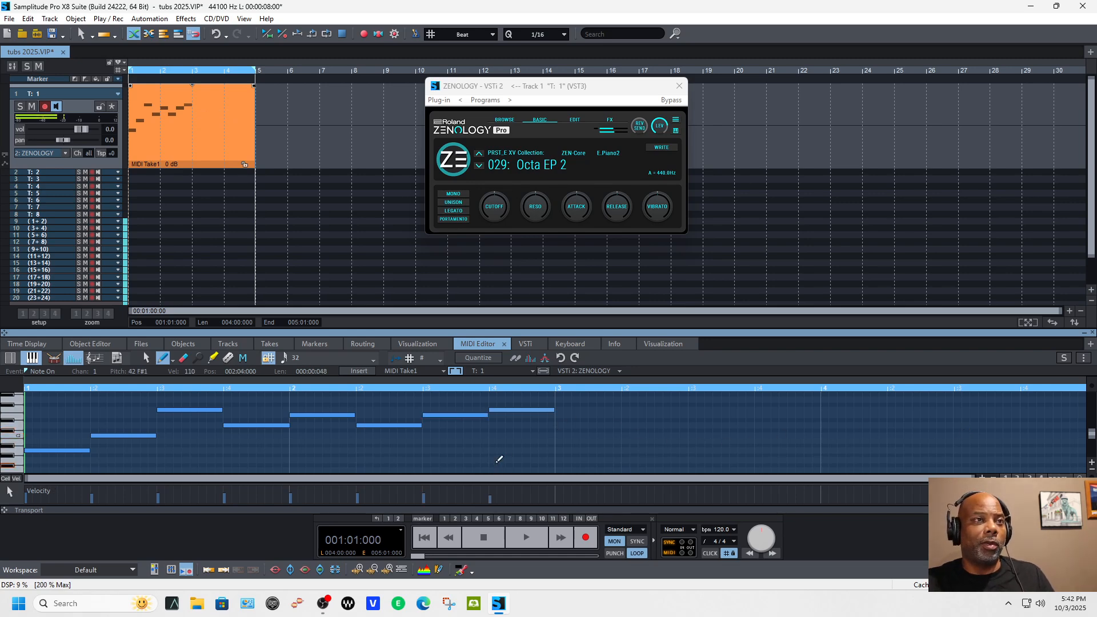
key("ctrl+a")
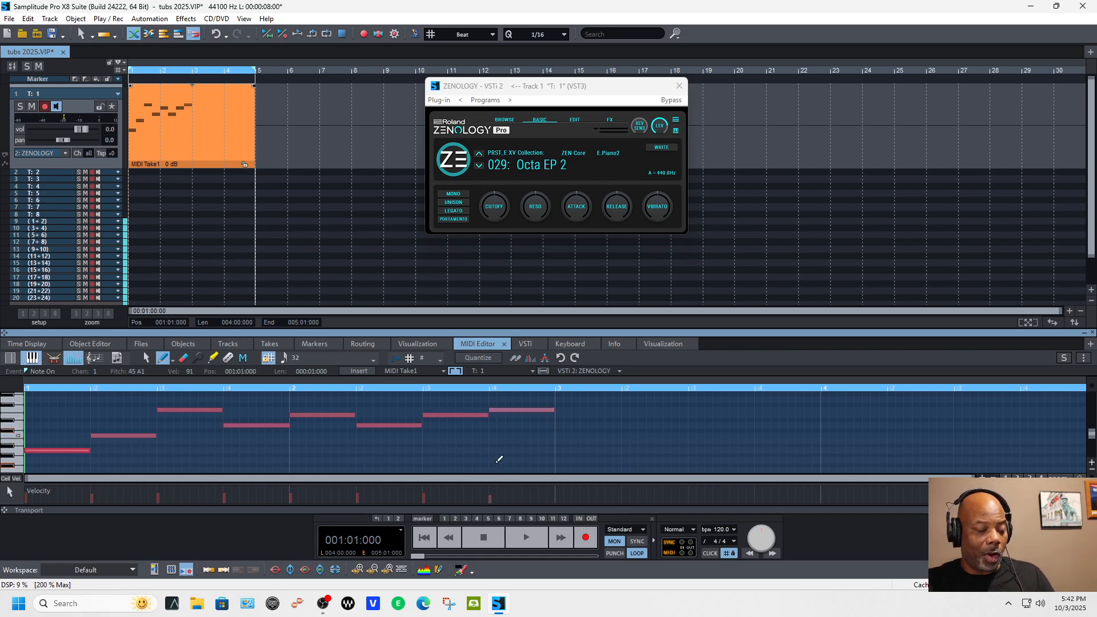
key("ctrl+d")
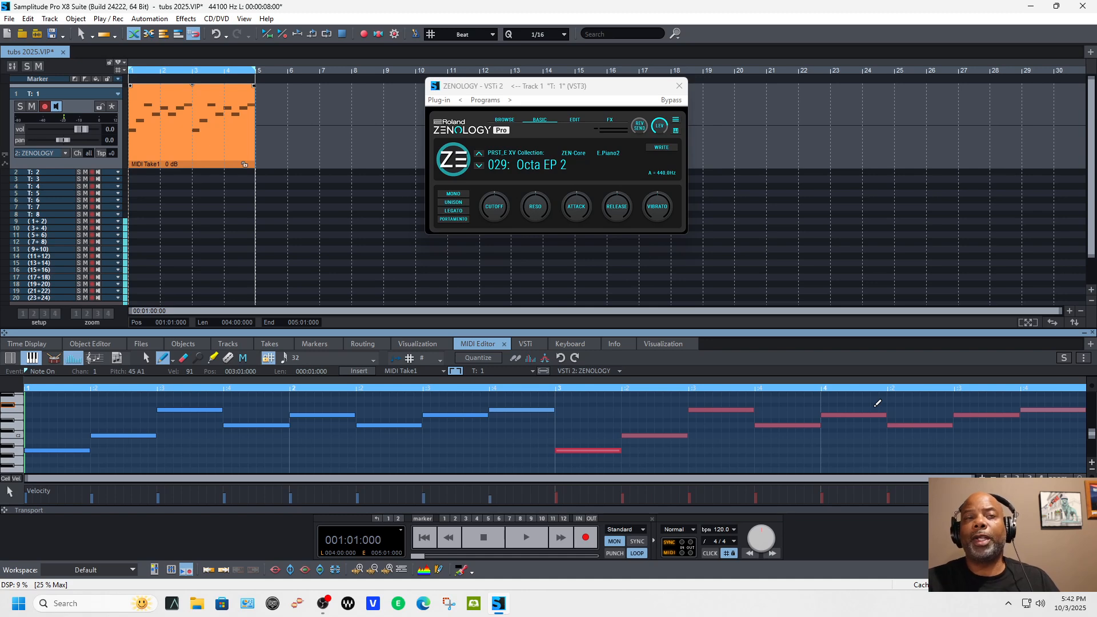
key("space")
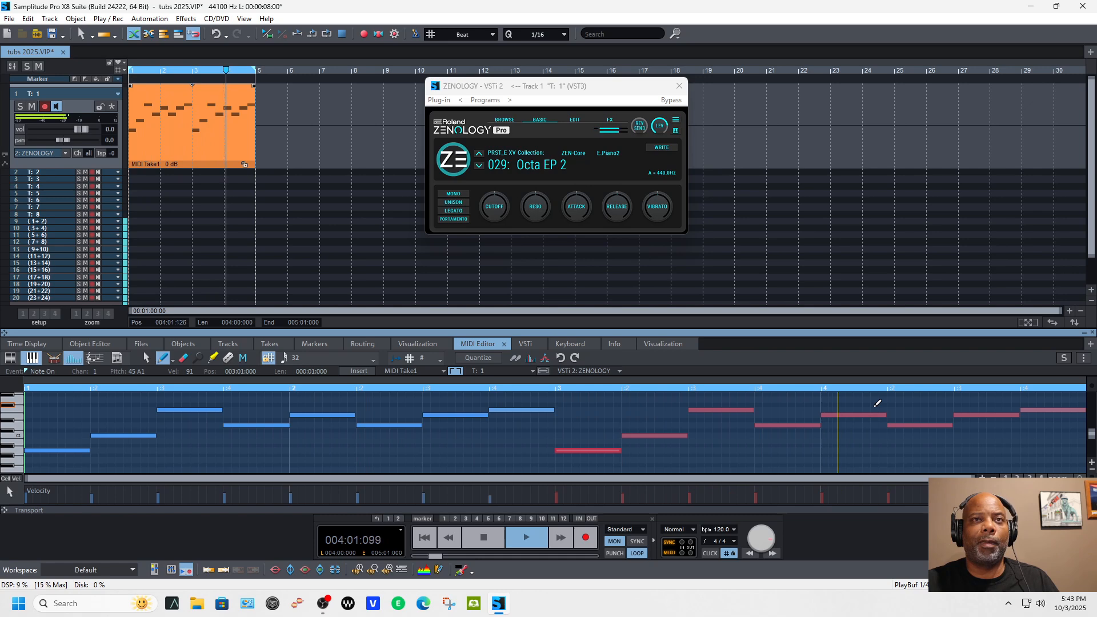
key("space")
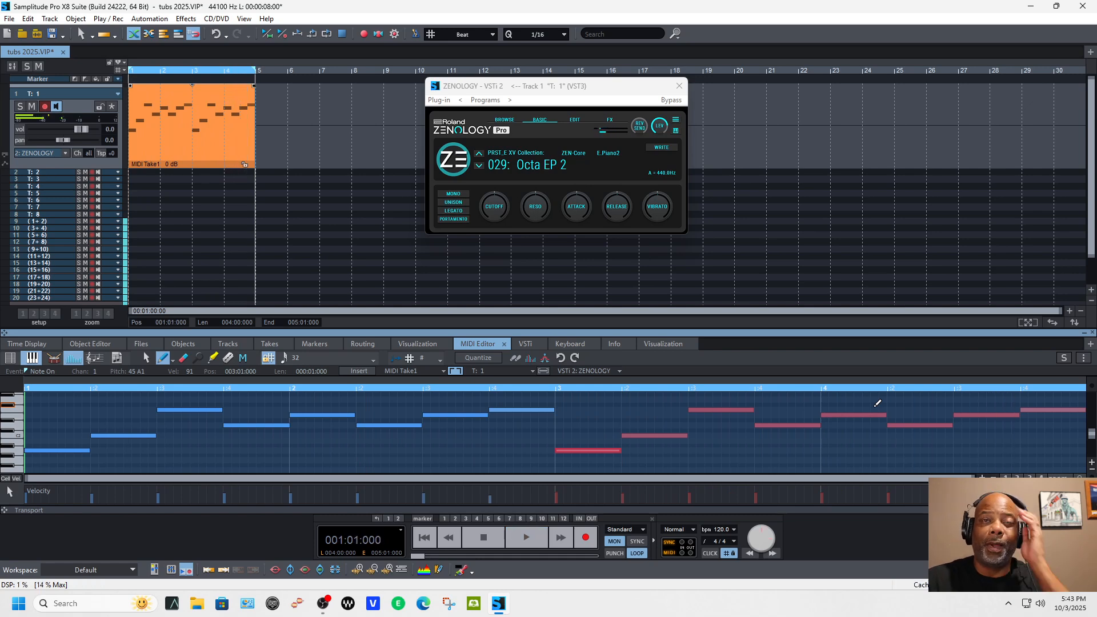
Step: Try the last note of bar 4 at pitch B1 and listen to the result
left_click(1048, 406)
key("Delete")
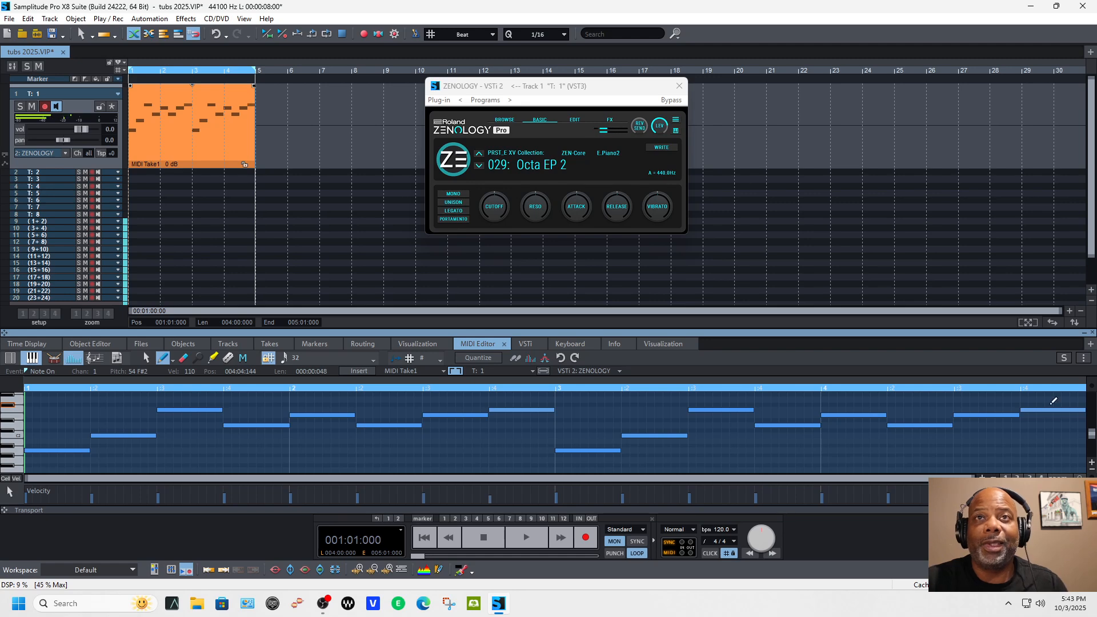
left_click_drag(1047, 410, 1047, 440)
key("space")
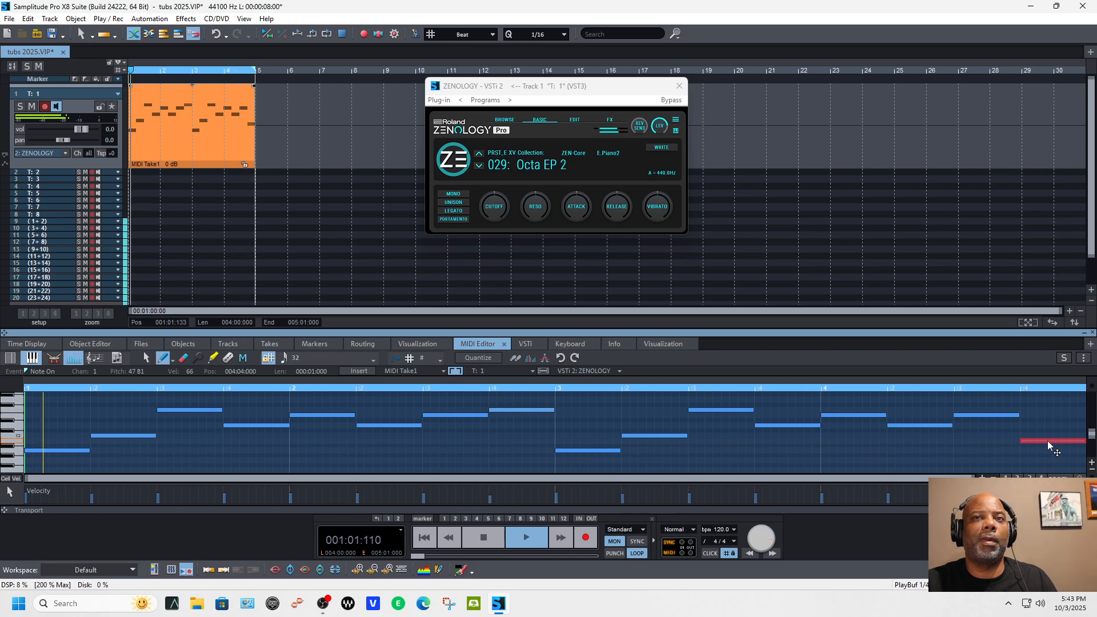
Step: Raise the last note of bar 4 to G2 and play the part
mouse_move(1047, 441)
left_mouse_down()
mouse_move(1050, 391)
mouse_move(1047, 438)
left_mouse_up()
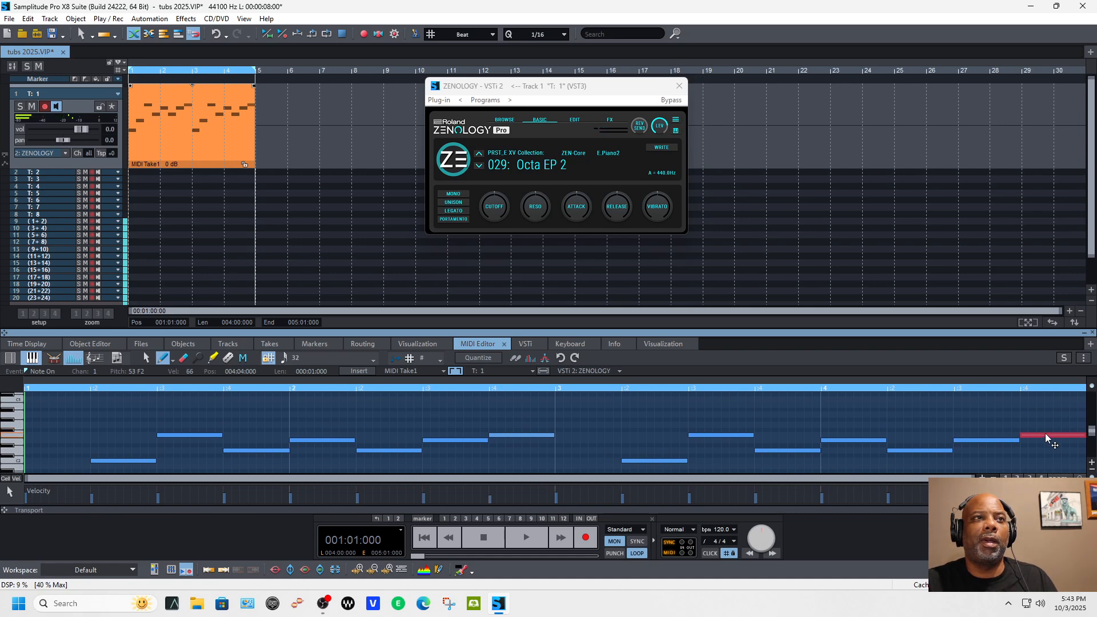
left_click_drag(1046, 438, 1047, 429)
key("space")
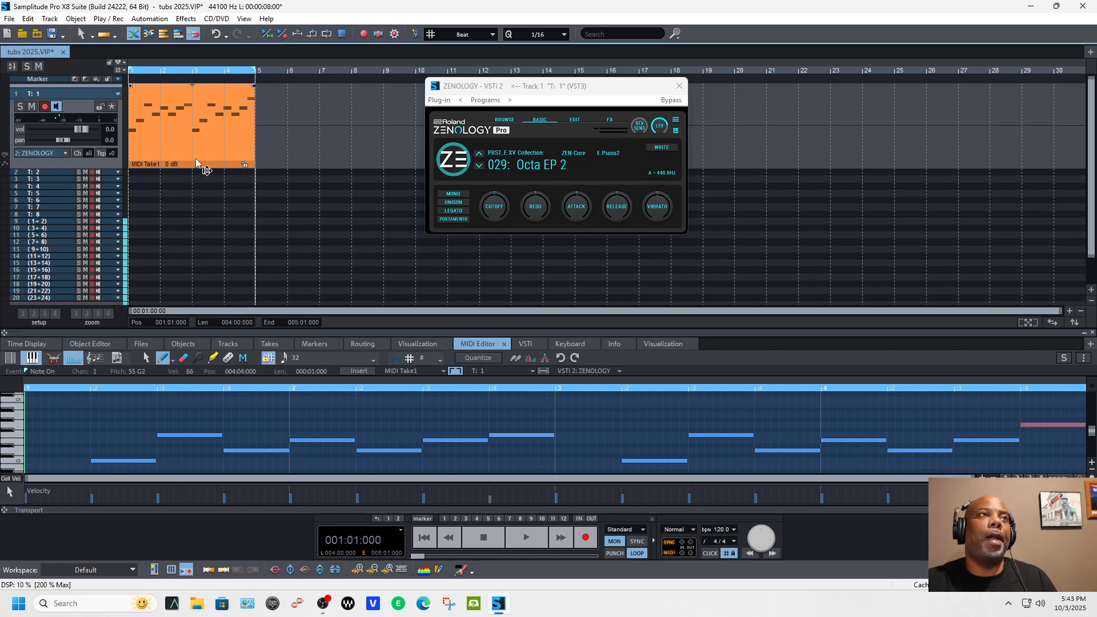
Step: Copy the MIDI take onto track 2 at bar 1 and load ZENOLOGY as that track's instrument
key("ctrl+d")
left_click_drag(289, 154, 155, 174)
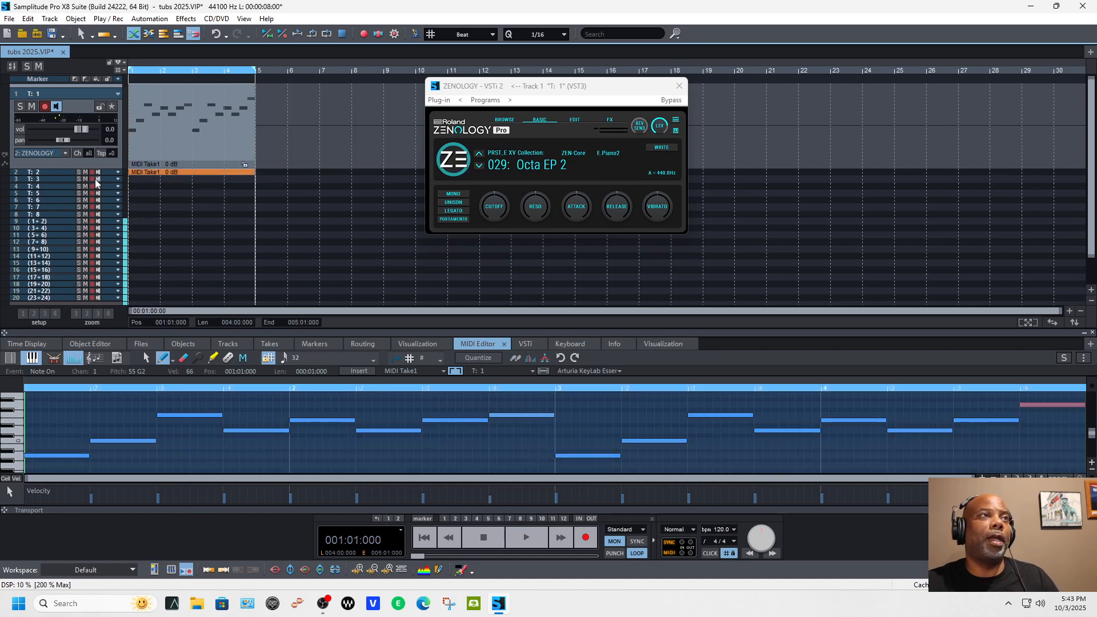
left_click(64, 172)
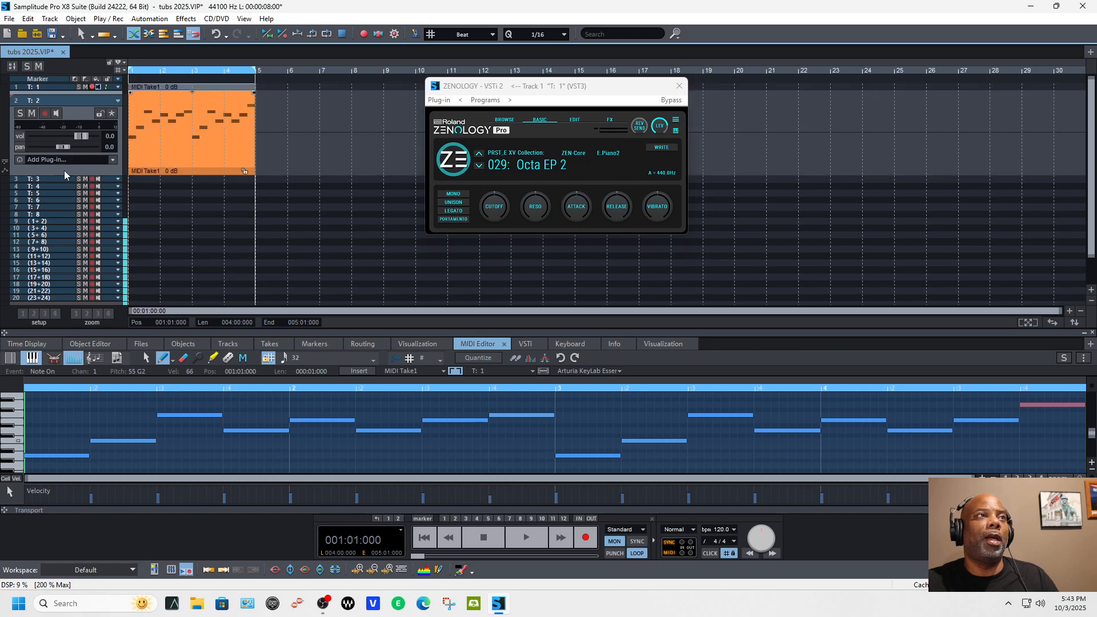
left_click(112, 160)
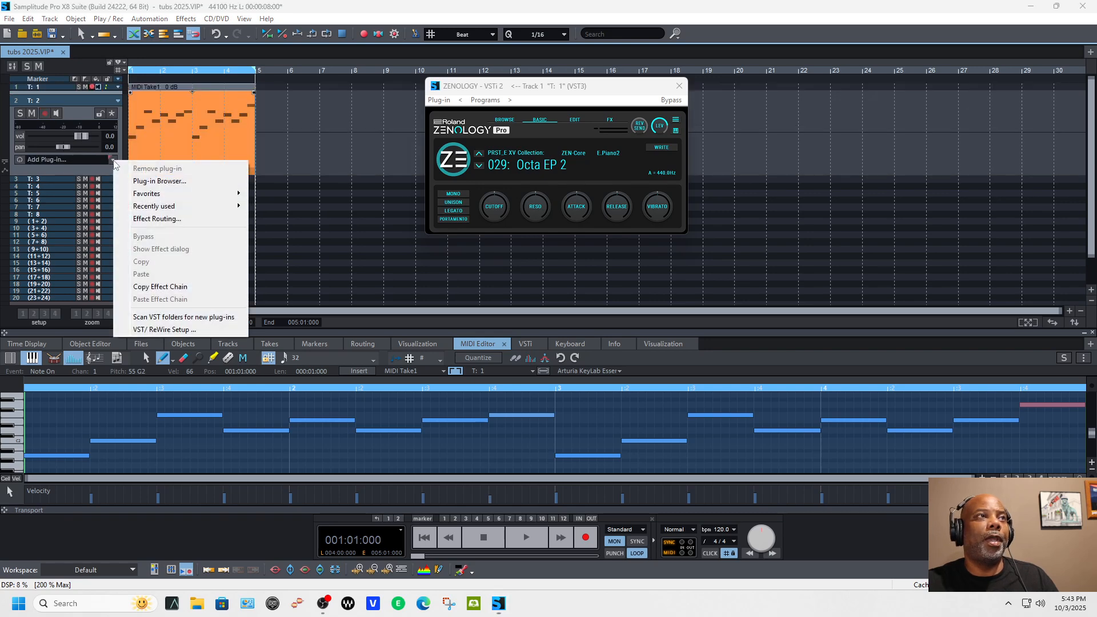
mouse_move(177, 206)
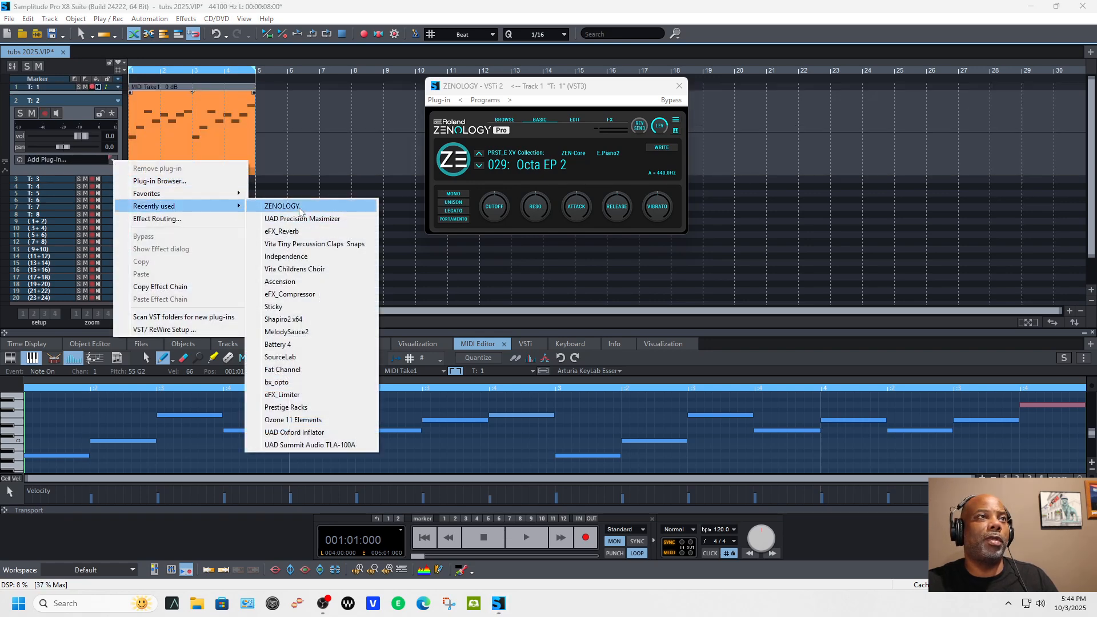
left_click(299, 208)
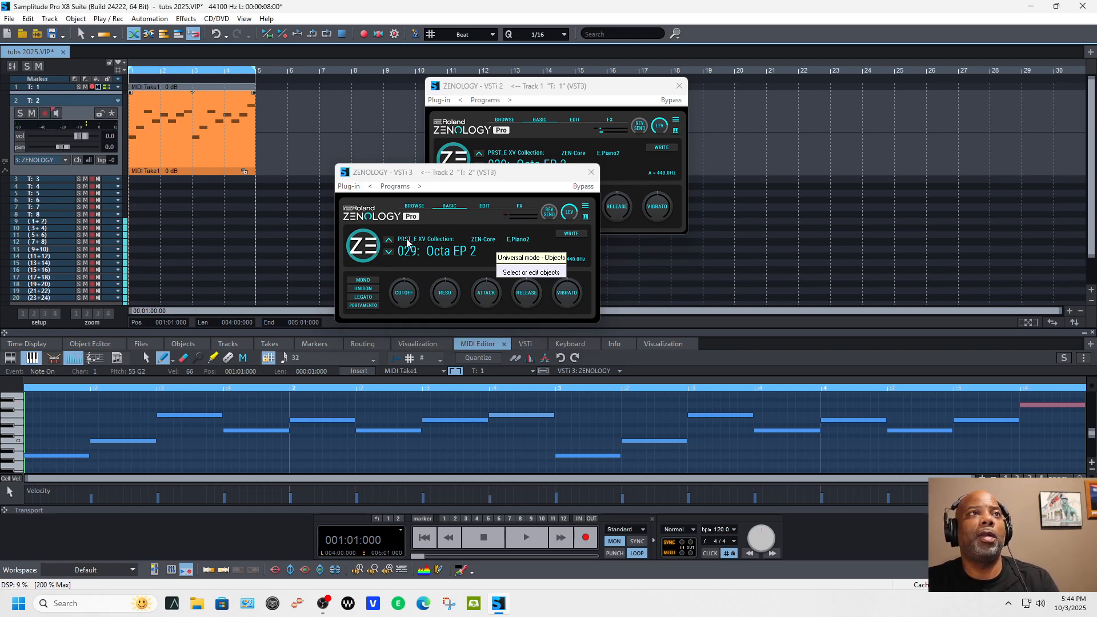
Step: Turn on monitoring for track 2 and switch its ZENOLOGY to preset 031: EP+Mod Pad
left_click(388, 253)
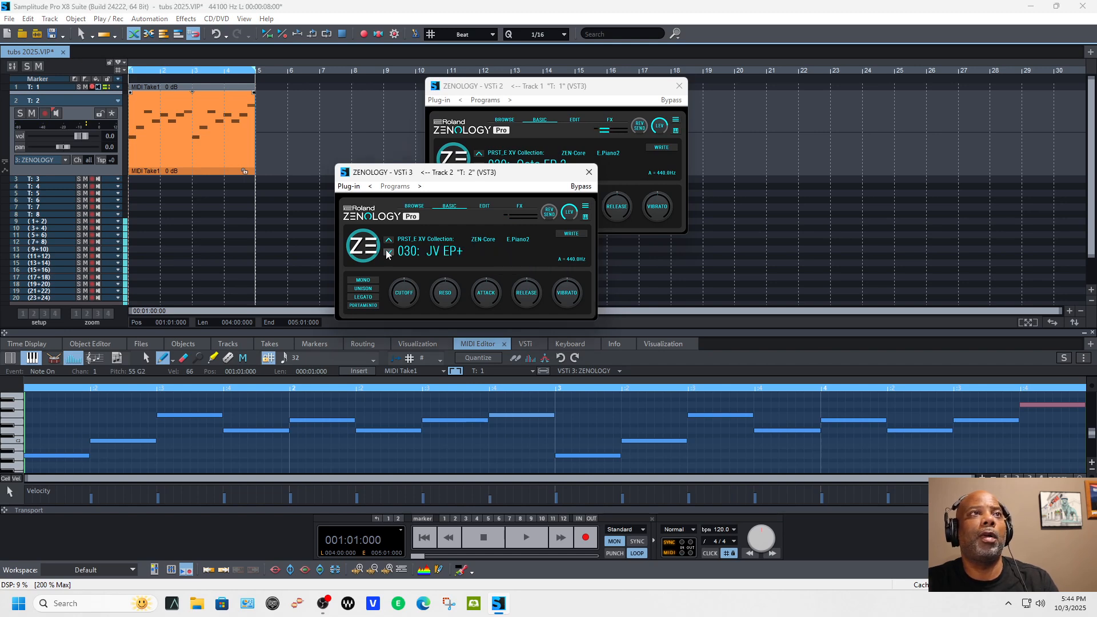
left_click(389, 241)
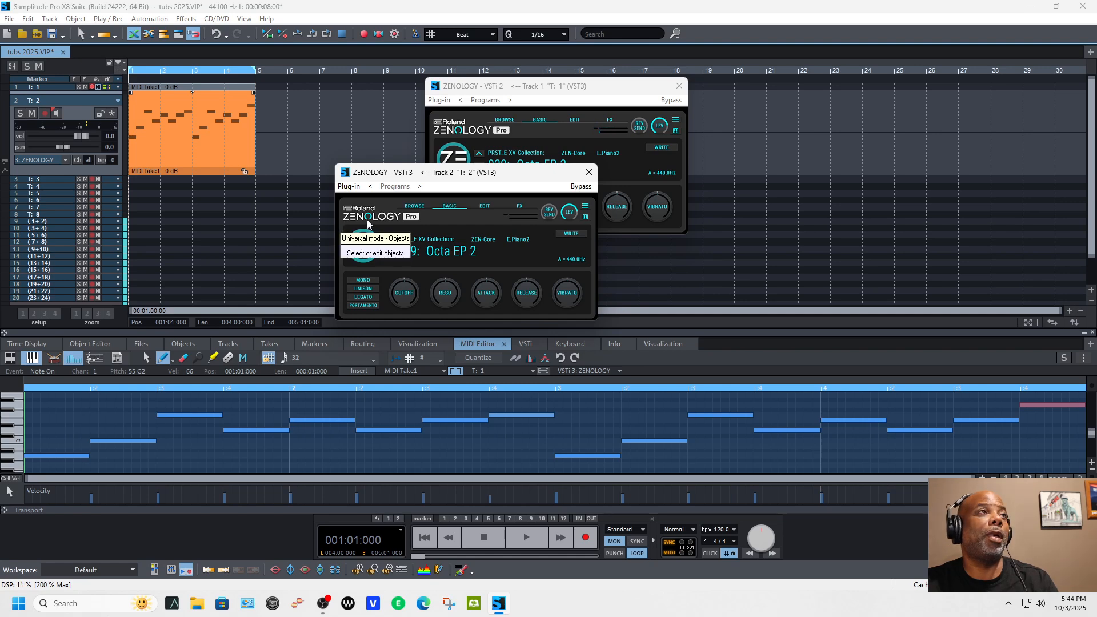
left_click(64, 89)
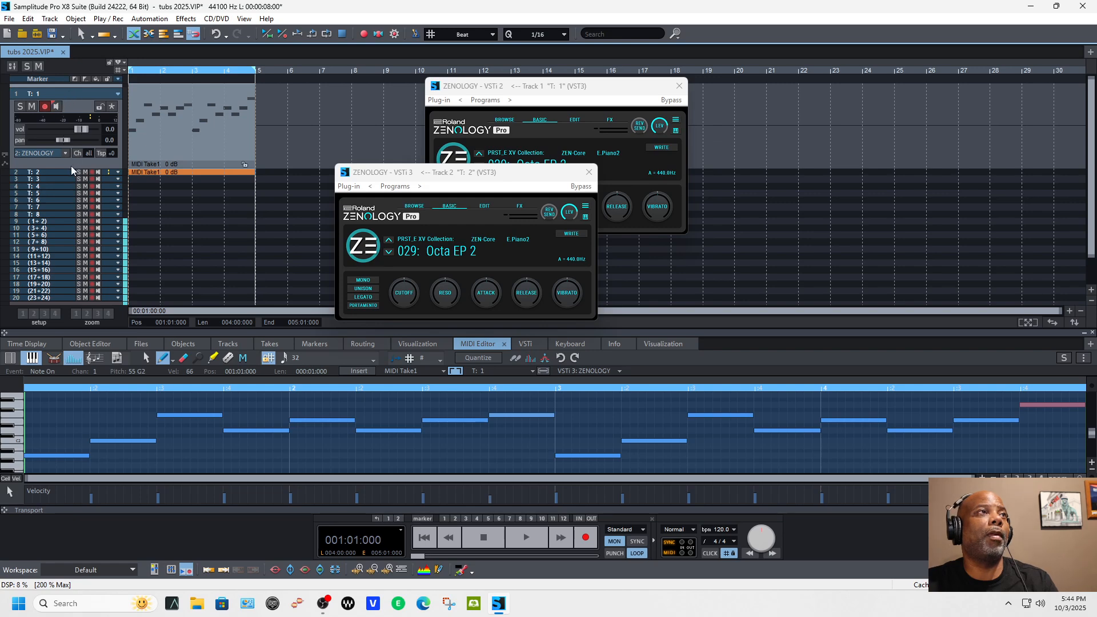
left_click(72, 172)
left_click(57, 115)
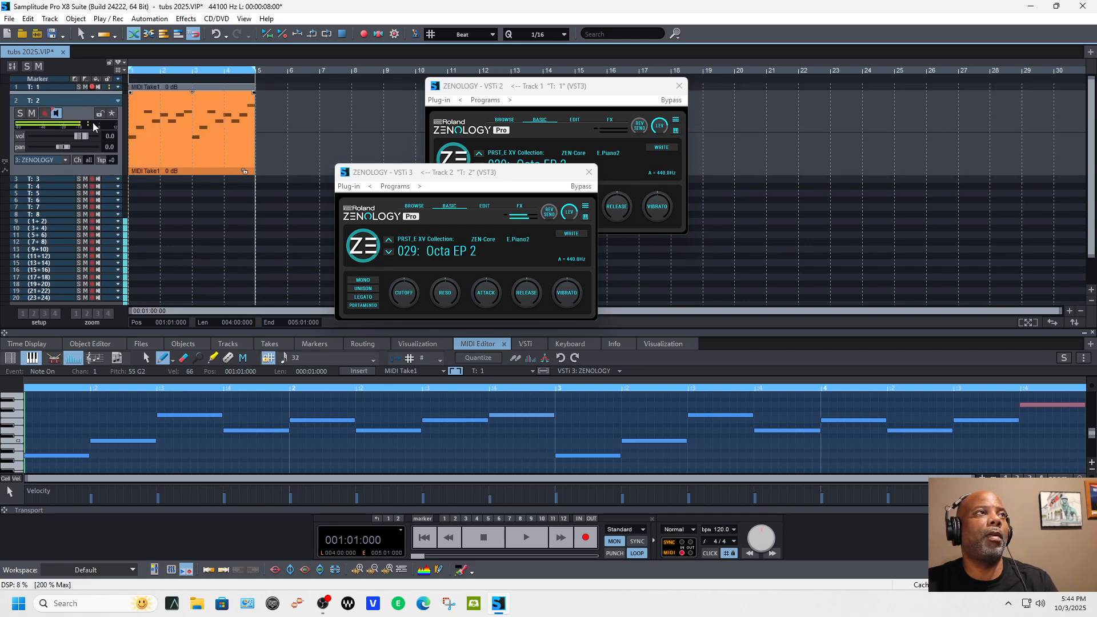
left_click(390, 252)
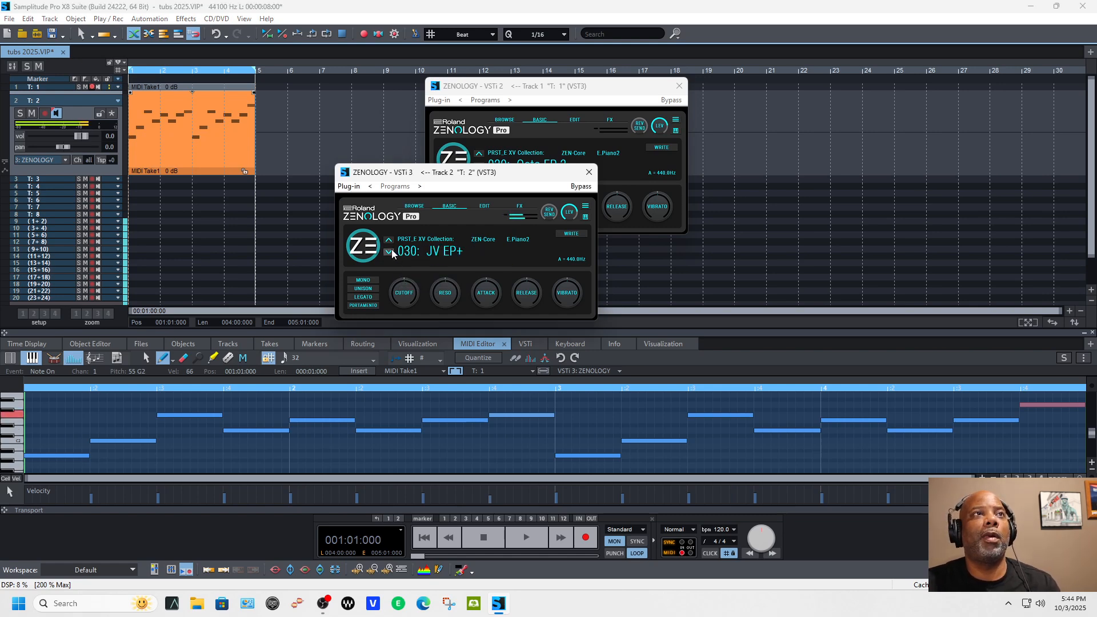
left_click(389, 253)
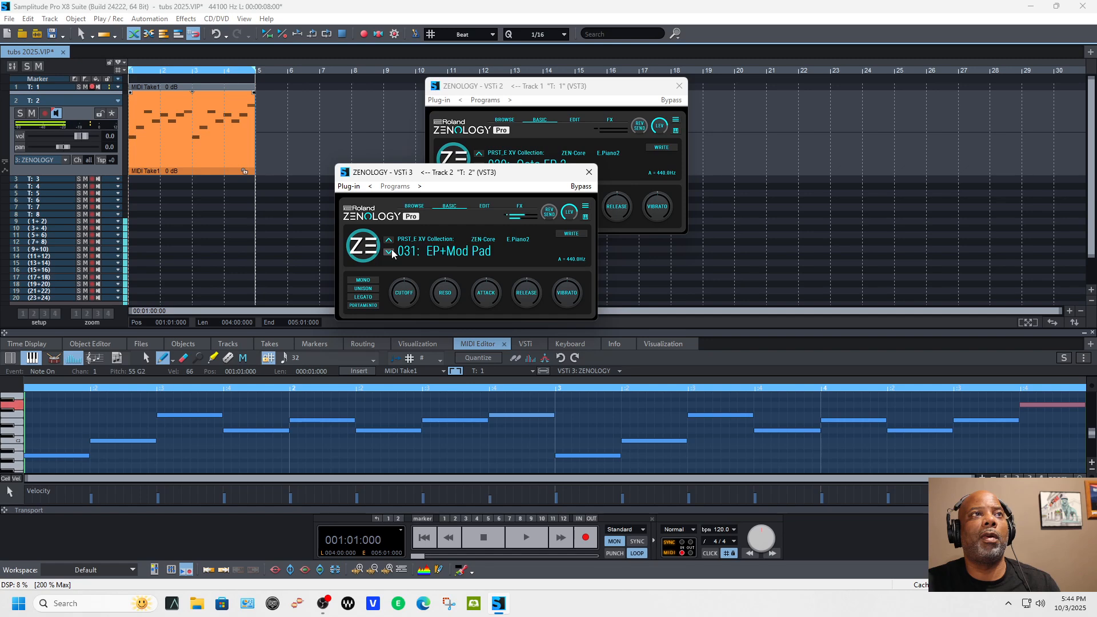
left_click(424, 249)
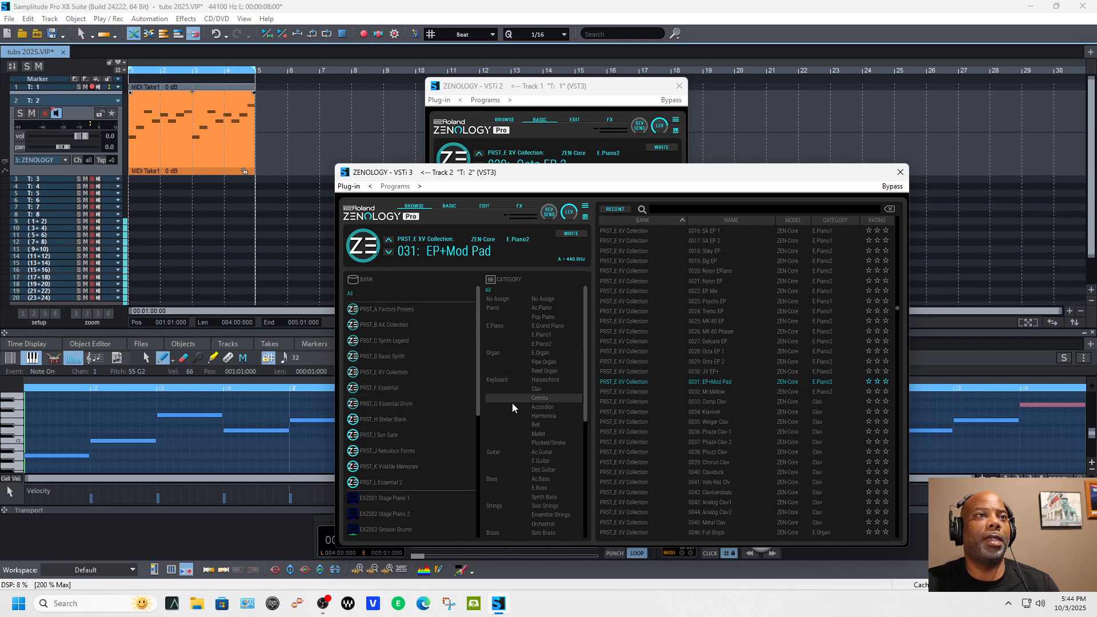
left_click(510, 478)
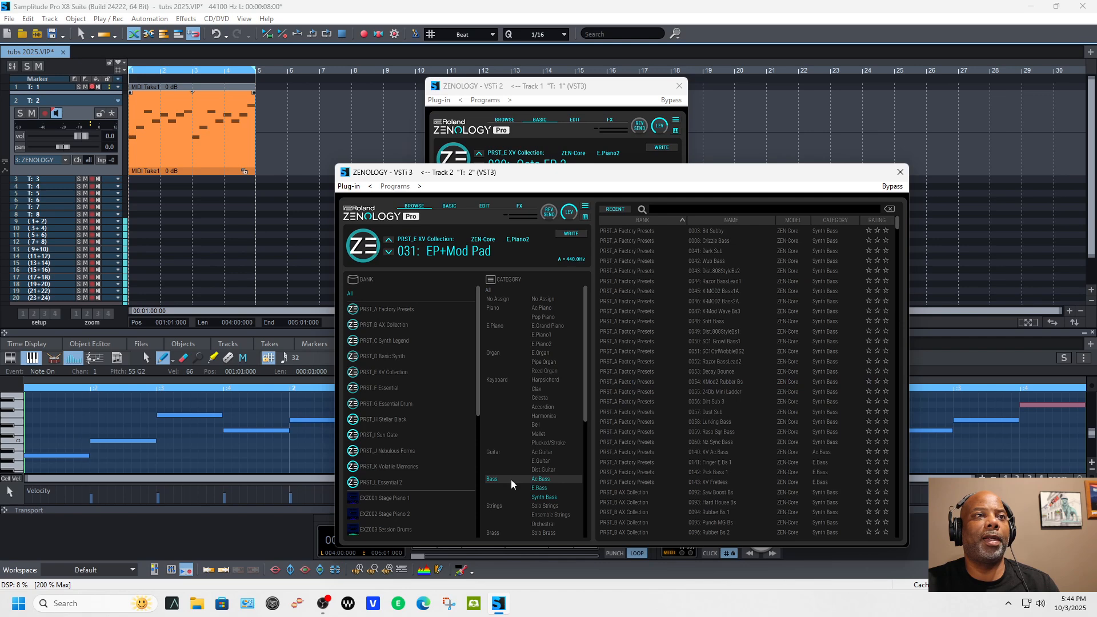
left_click(543, 488)
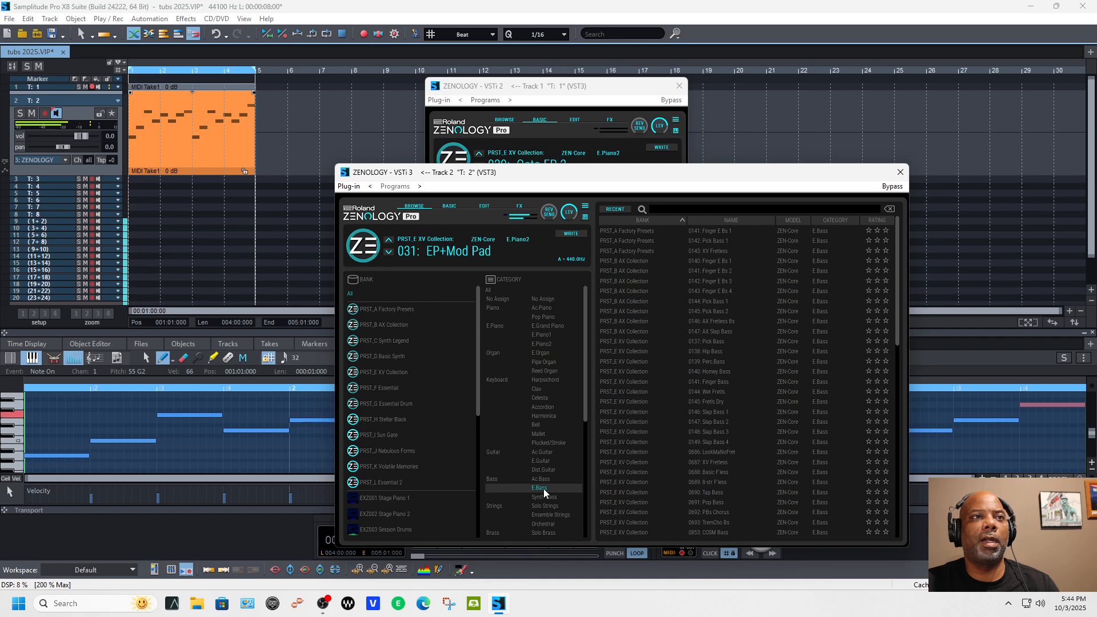
left_click(543, 488)
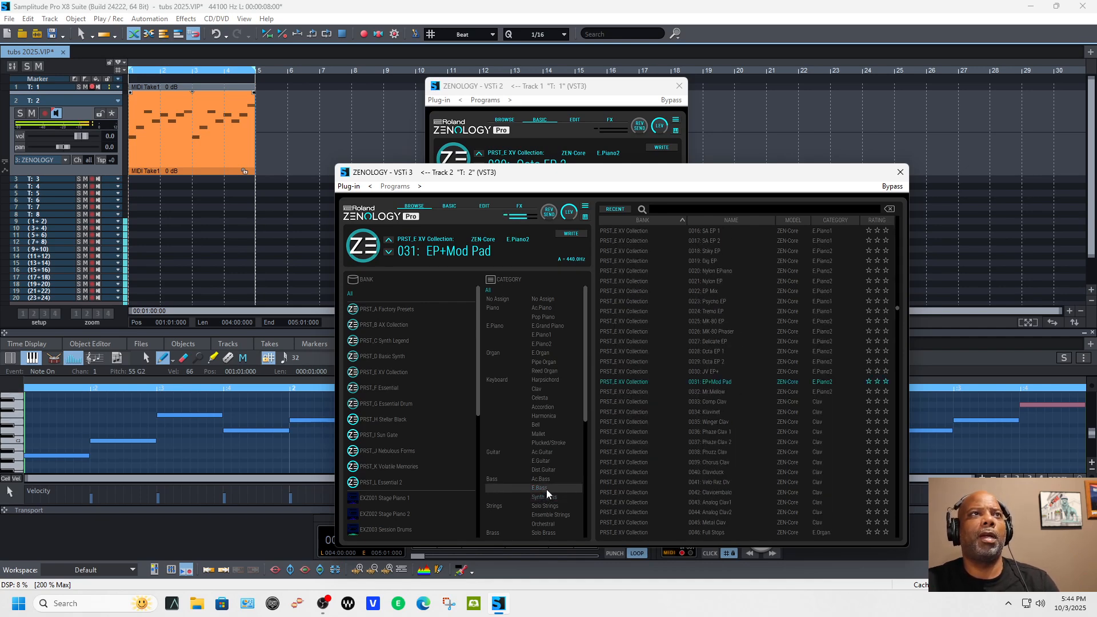
left_click(546, 489)
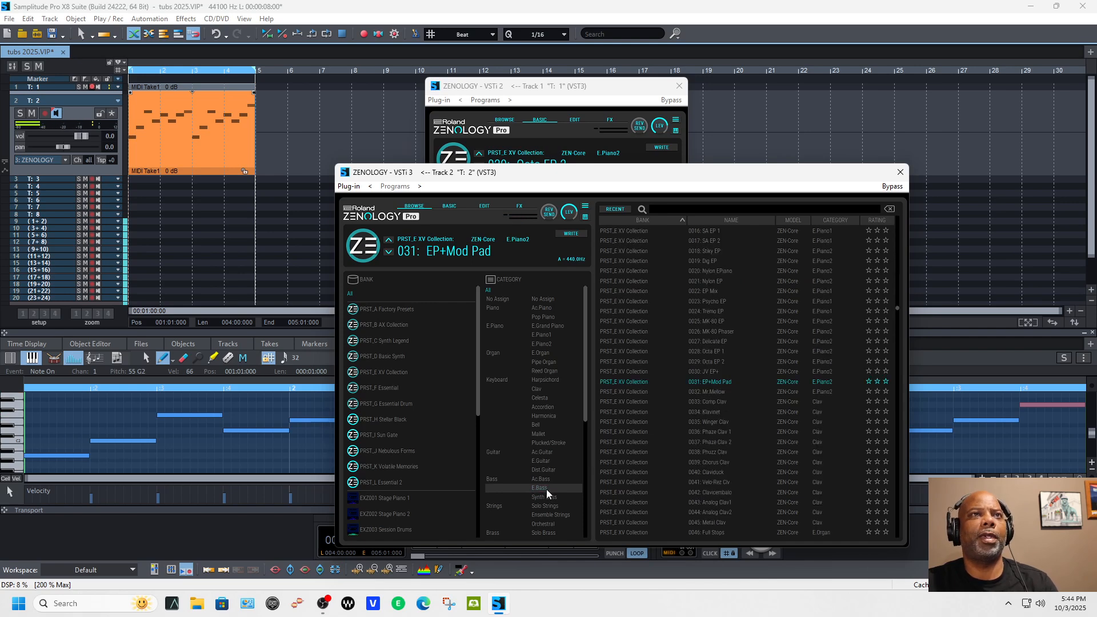
left_click(547, 489)
double_click(691, 383)
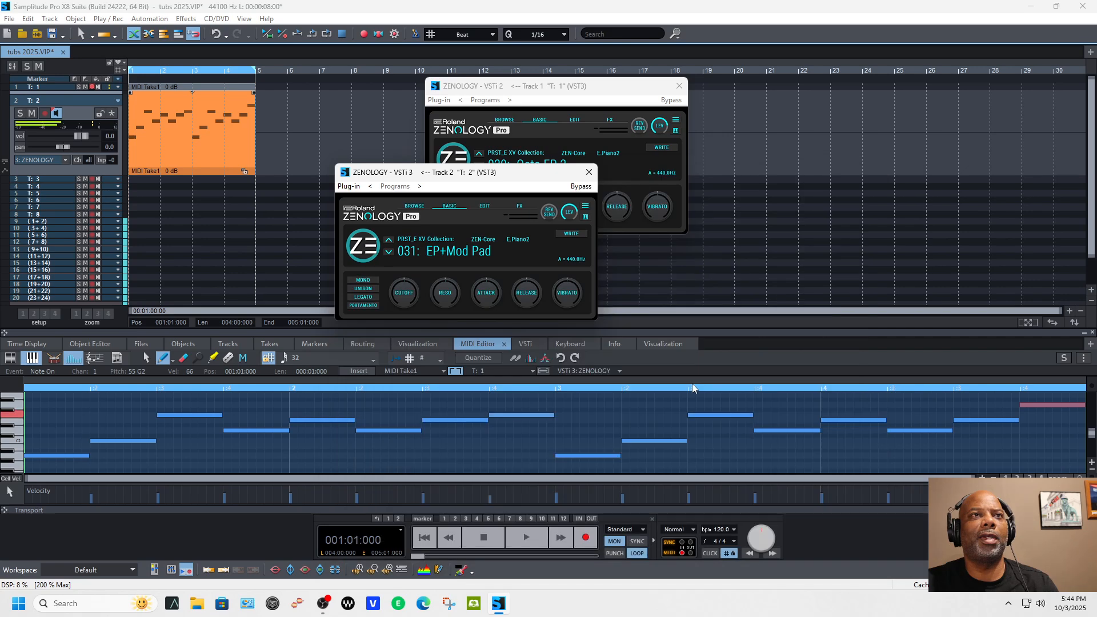
left_click(390, 252)
Step: Filter the track 2 ZENOLOGY preset browser to the Bass category and load AX Reso Bass 2
left_click(425, 240)
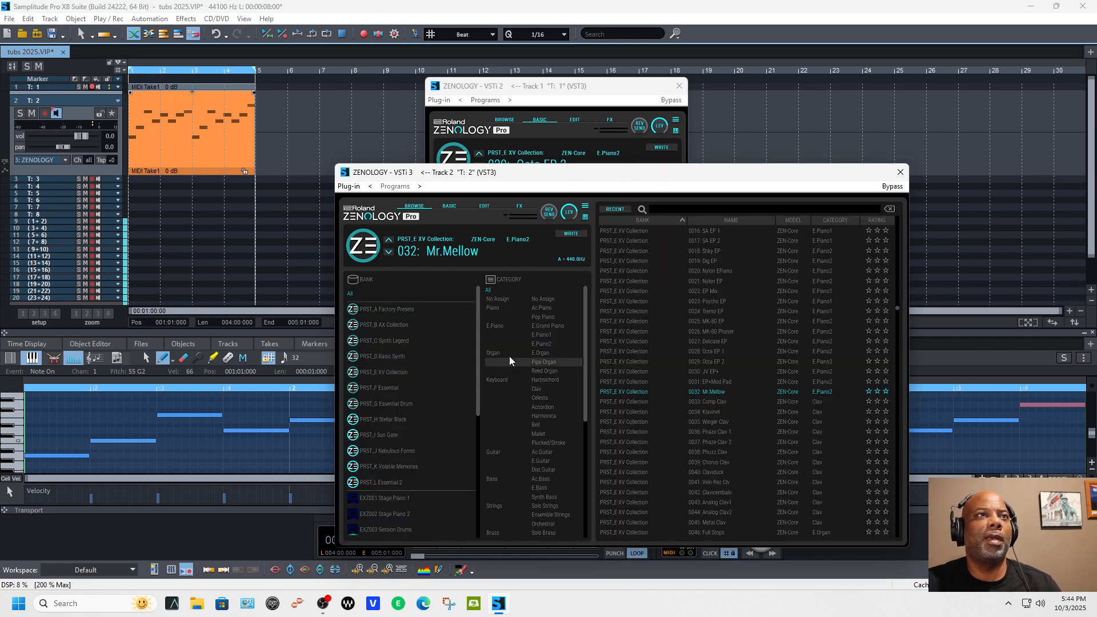
left_click(493, 478)
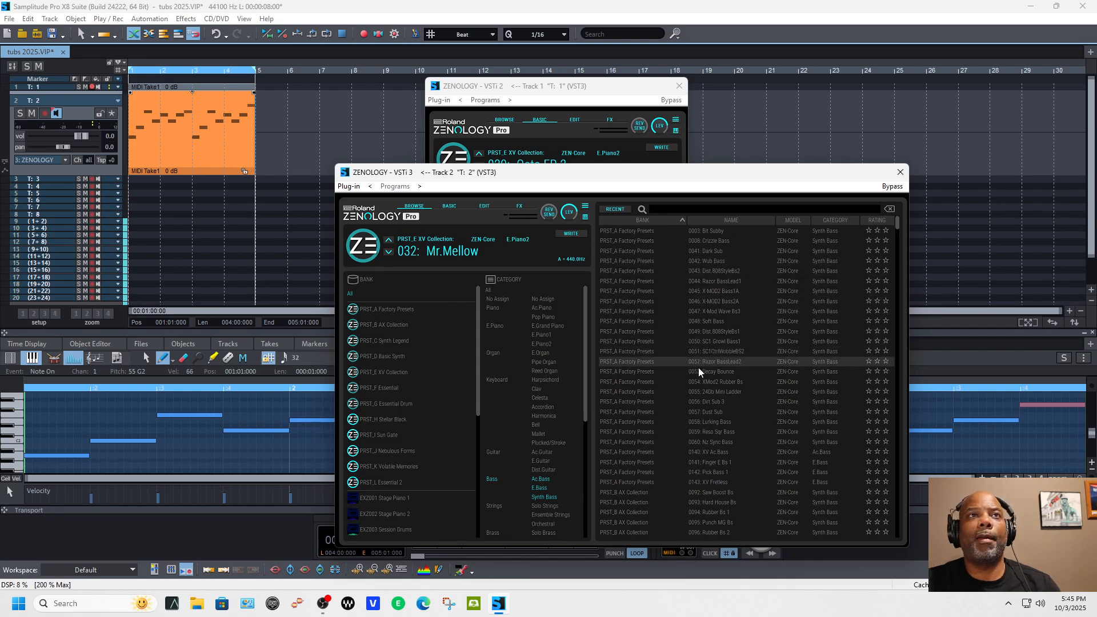
scroll(696, 384, "down", 9)
scroll(695, 384, "down", 2)
double_click(717, 372)
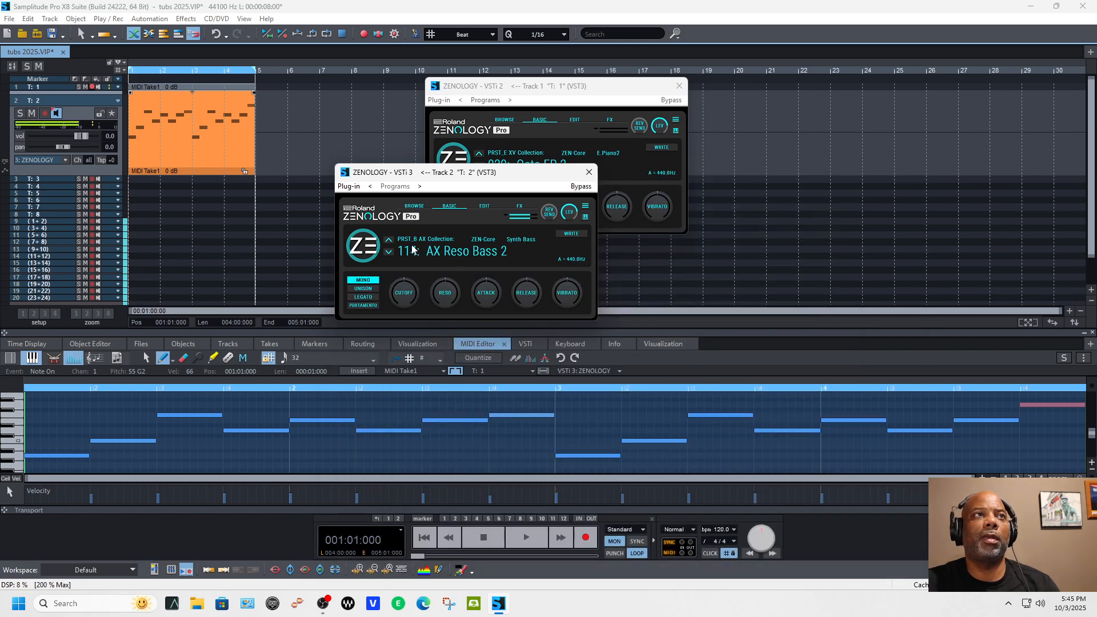
Step: Advance track 2's ZENOLOGY to preset 119: AX Reso Bass 3 and play both tracks together
left_click(389, 254)
left_click(389, 253)
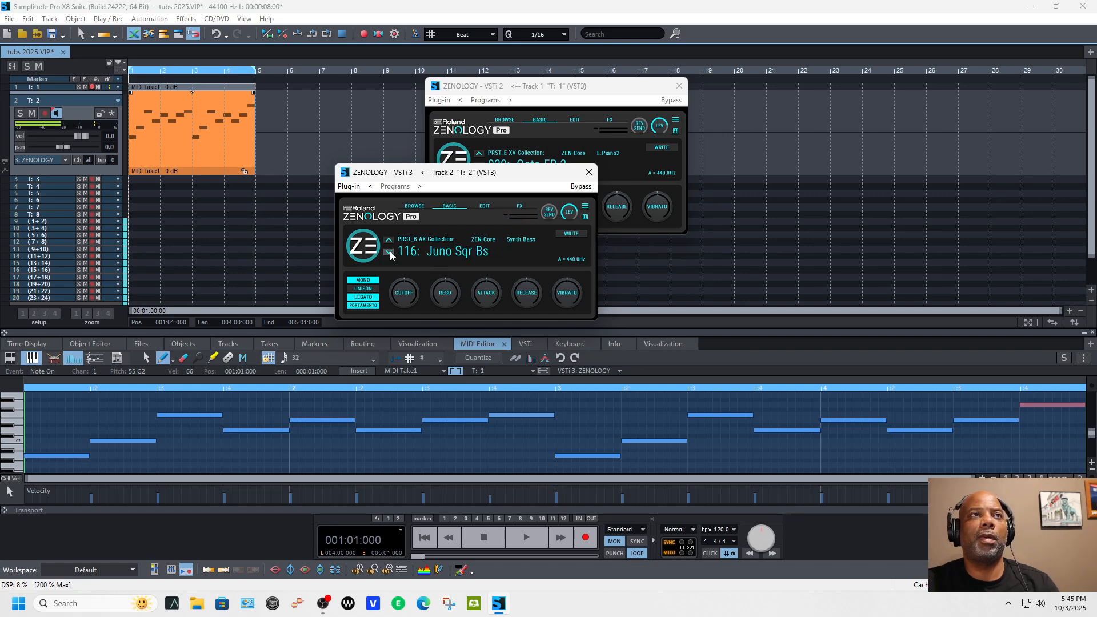
left_click(389, 253)
left_click(389, 253)
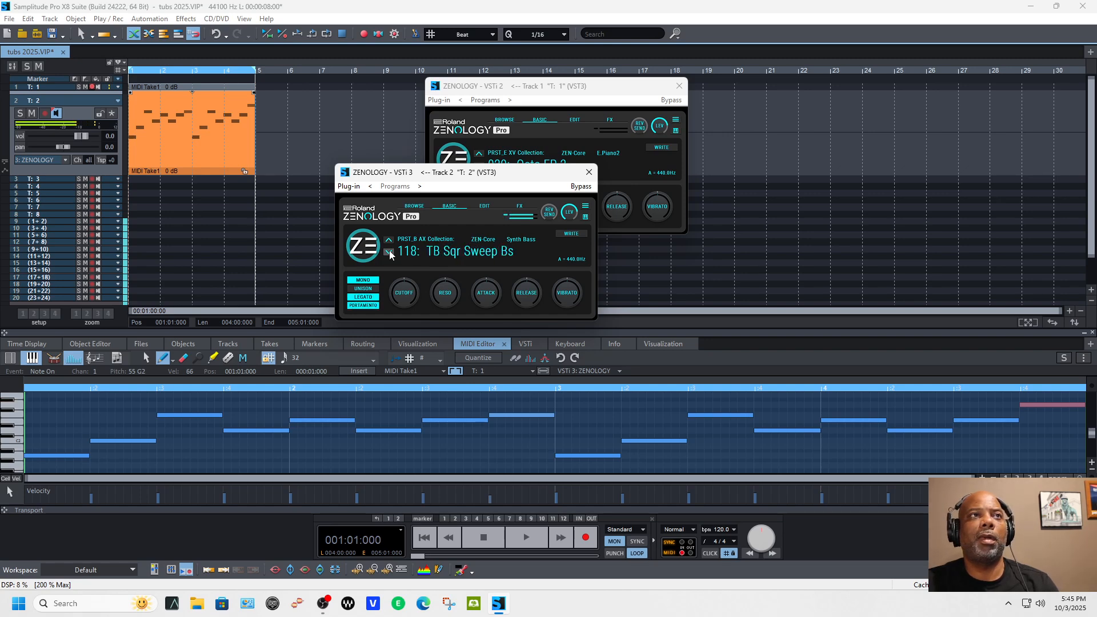
left_click(389, 253)
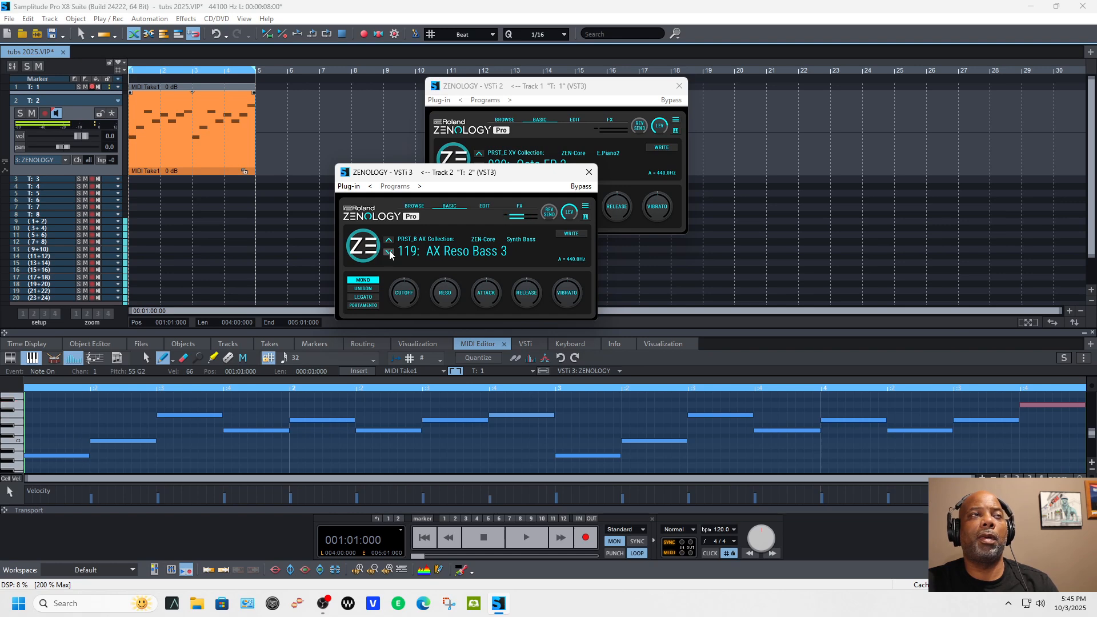
key("space")
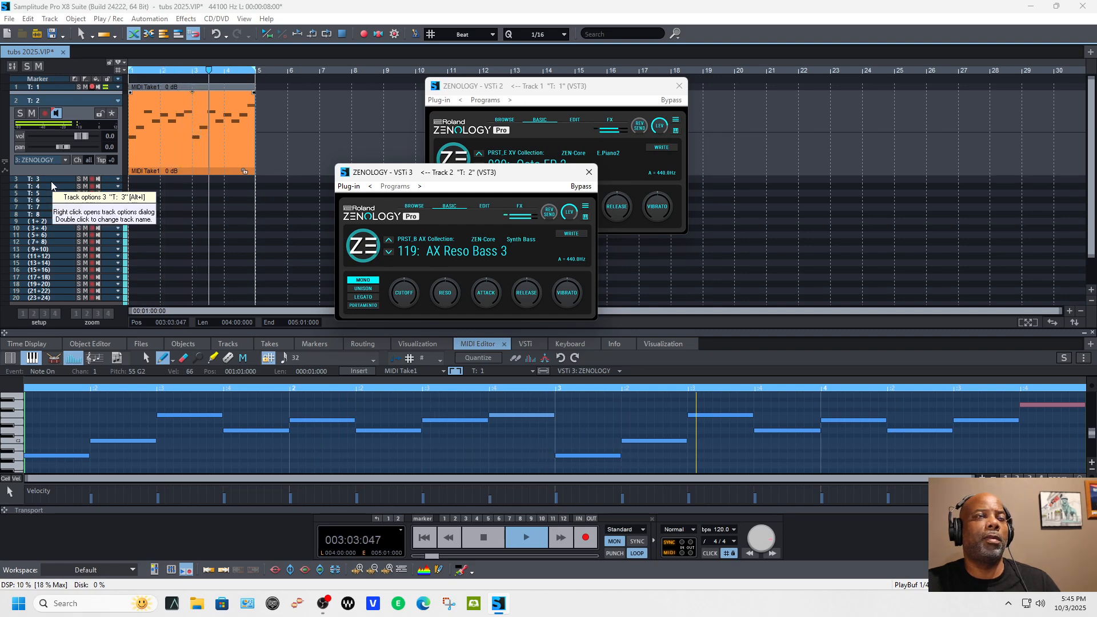
key("space")
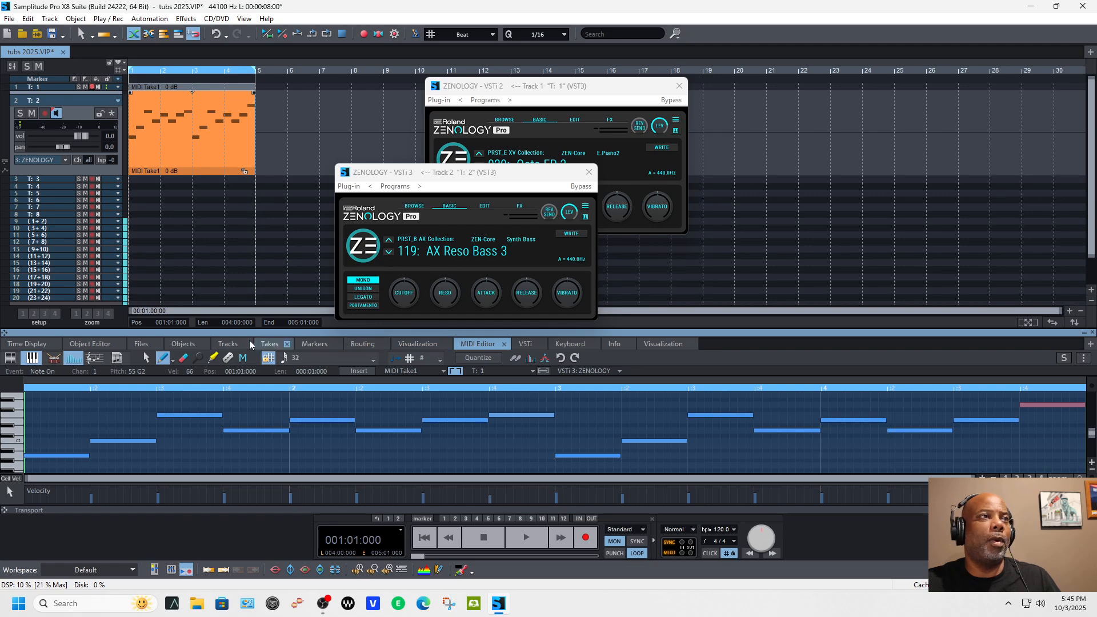
Step: Show the file browser and audition the Bad foReal C and Bad foReal E drum loops
left_click(142, 344)
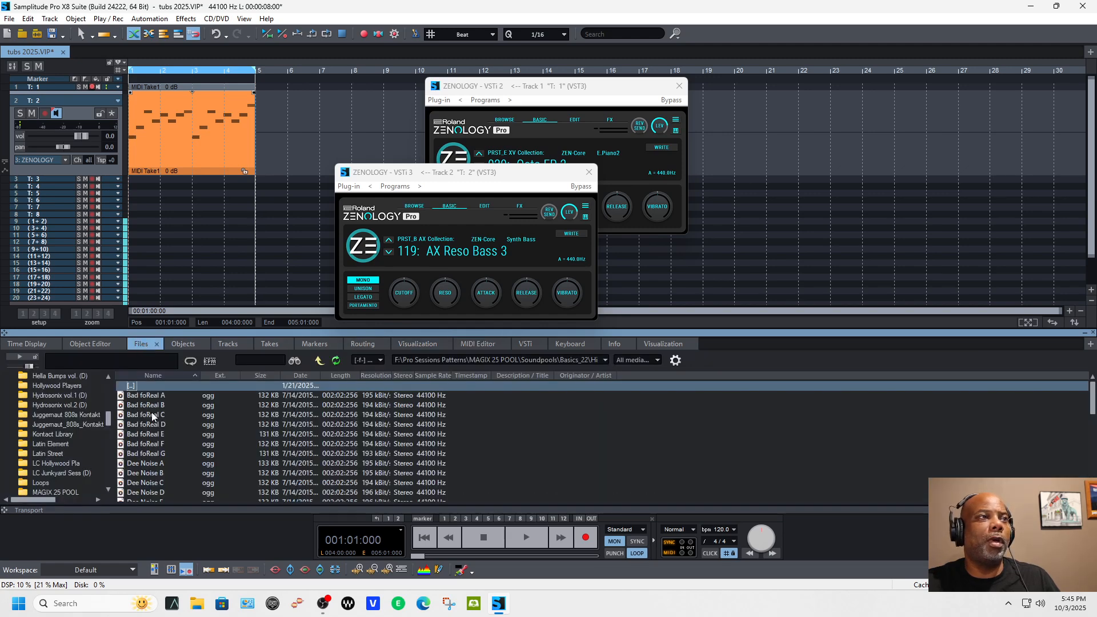
left_click(153, 416)
left_click(27, 358)
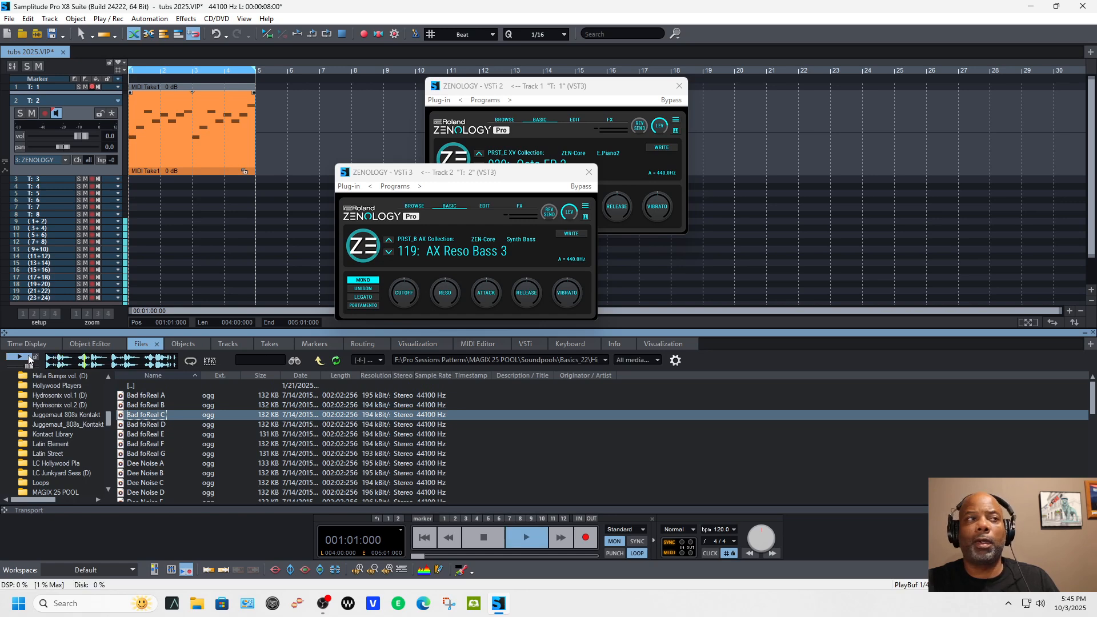
left_click(136, 437)
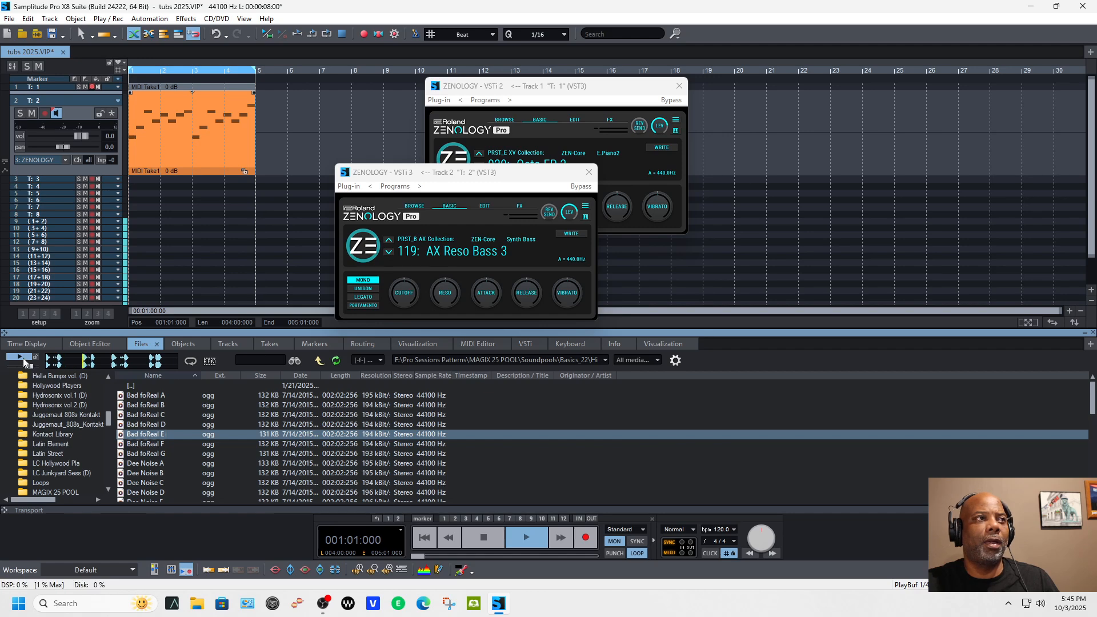
Step: Go back up the folder levels to Pro Sessions Patterns and open the Magix soundpool folder
left_click(319, 360)
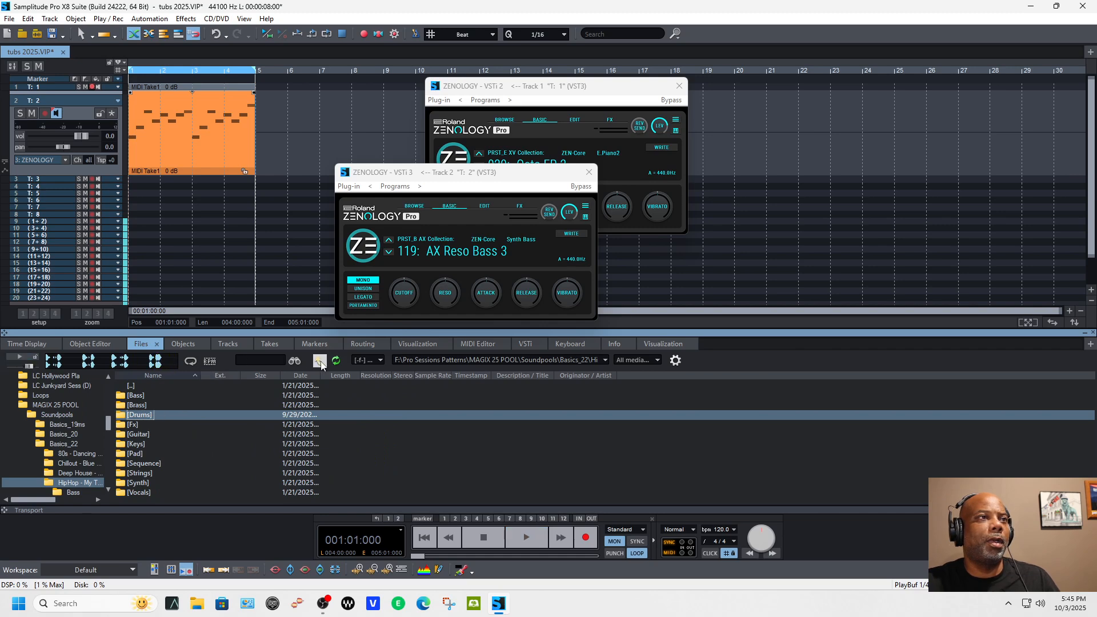
left_click(320, 362)
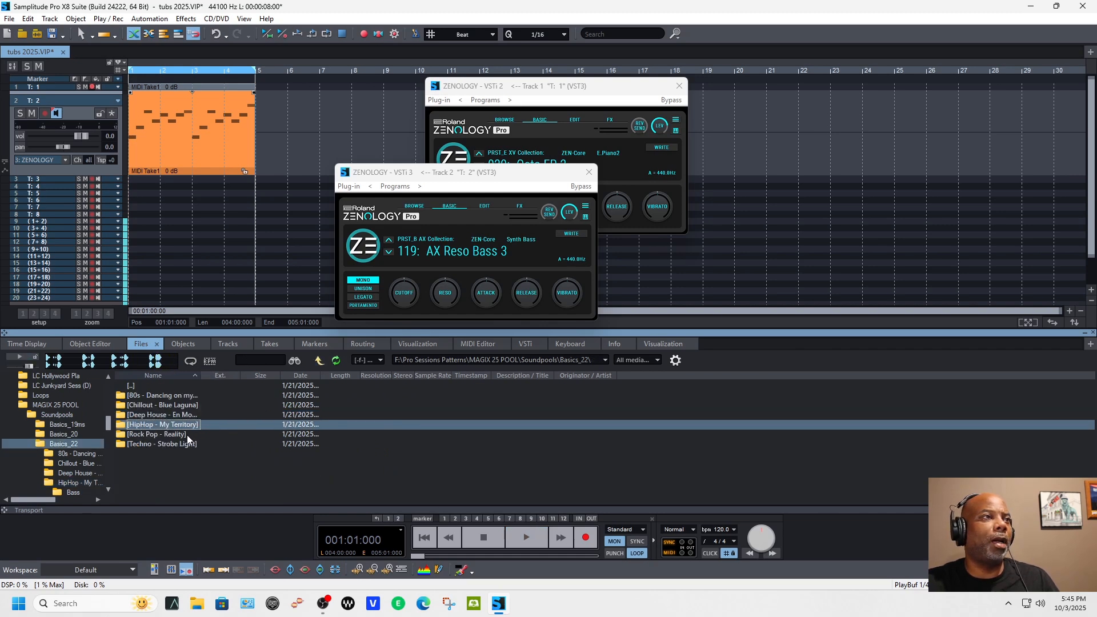
left_click(319, 361)
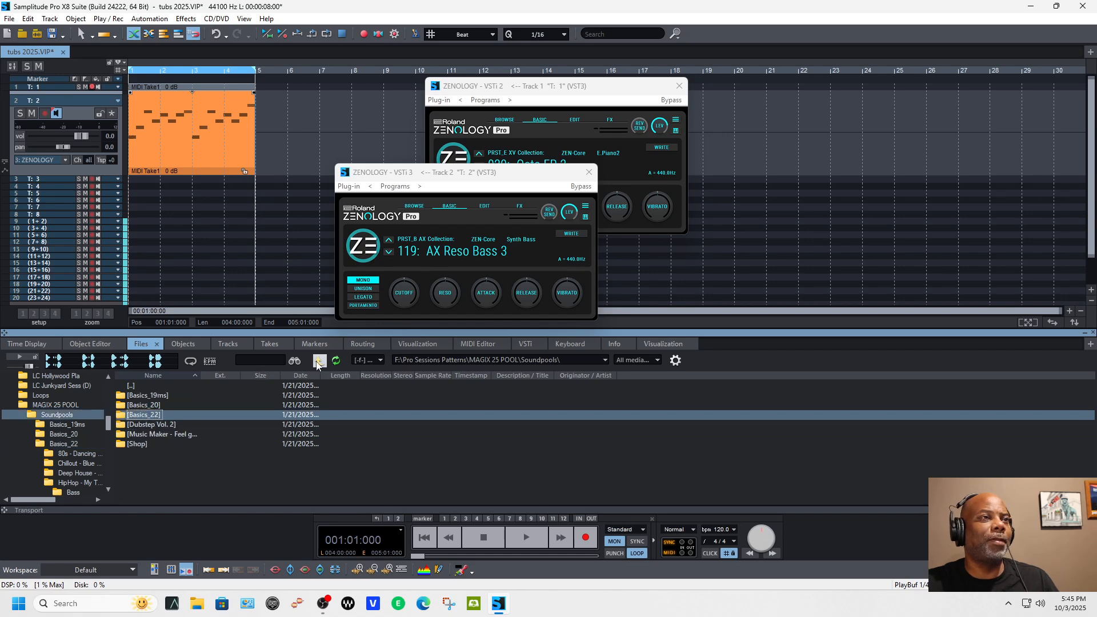
left_click(319, 361)
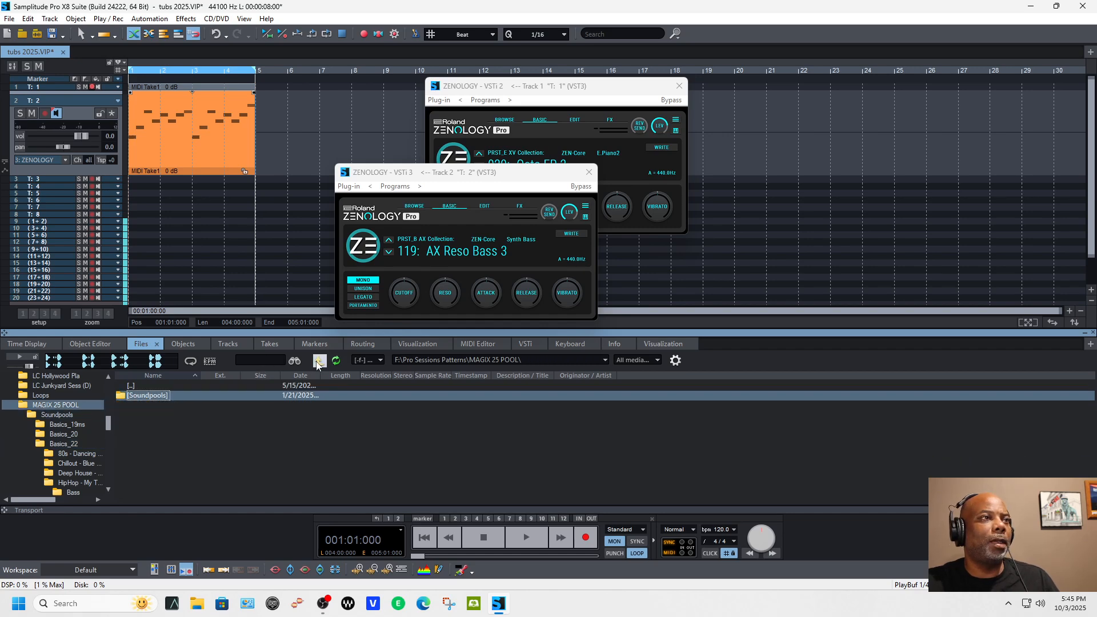
left_click(319, 361)
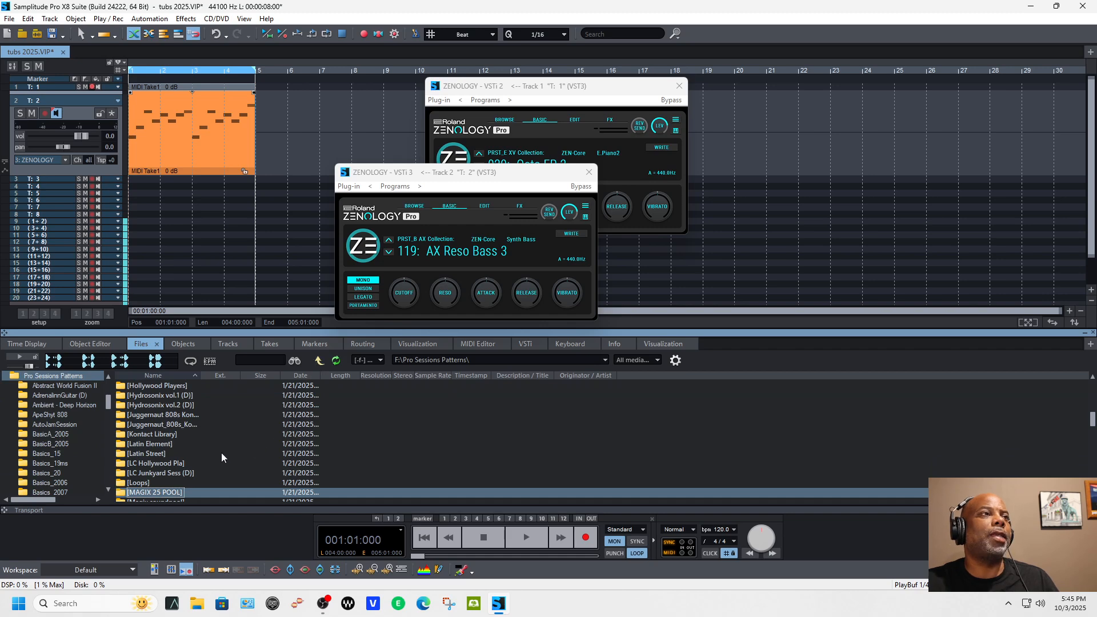
scroll(193, 433, "down", 2)
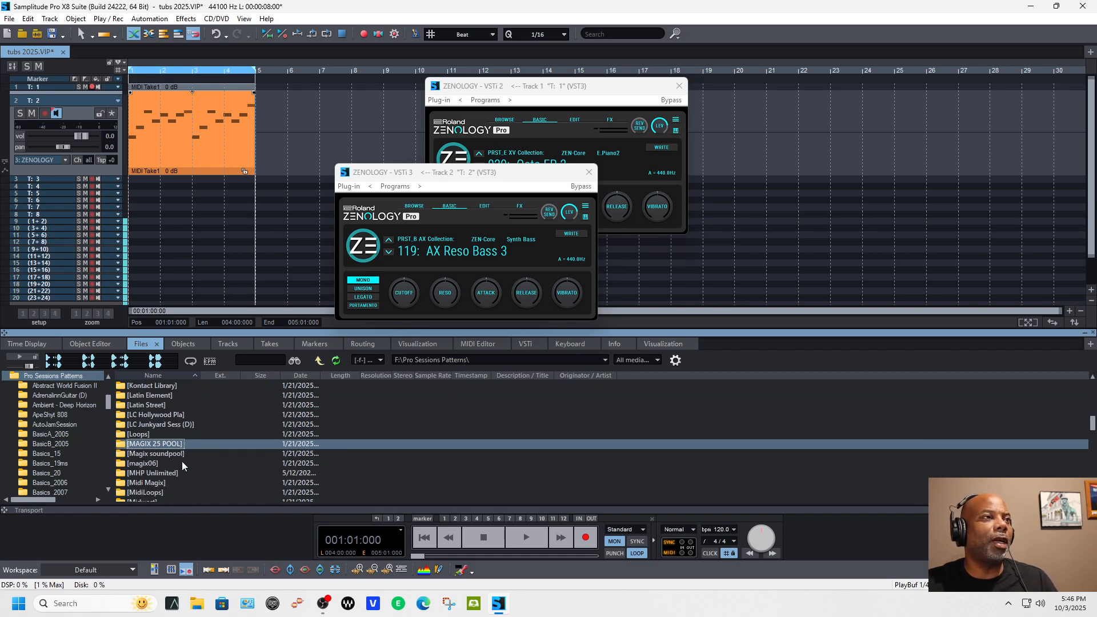
double_click(183, 455)
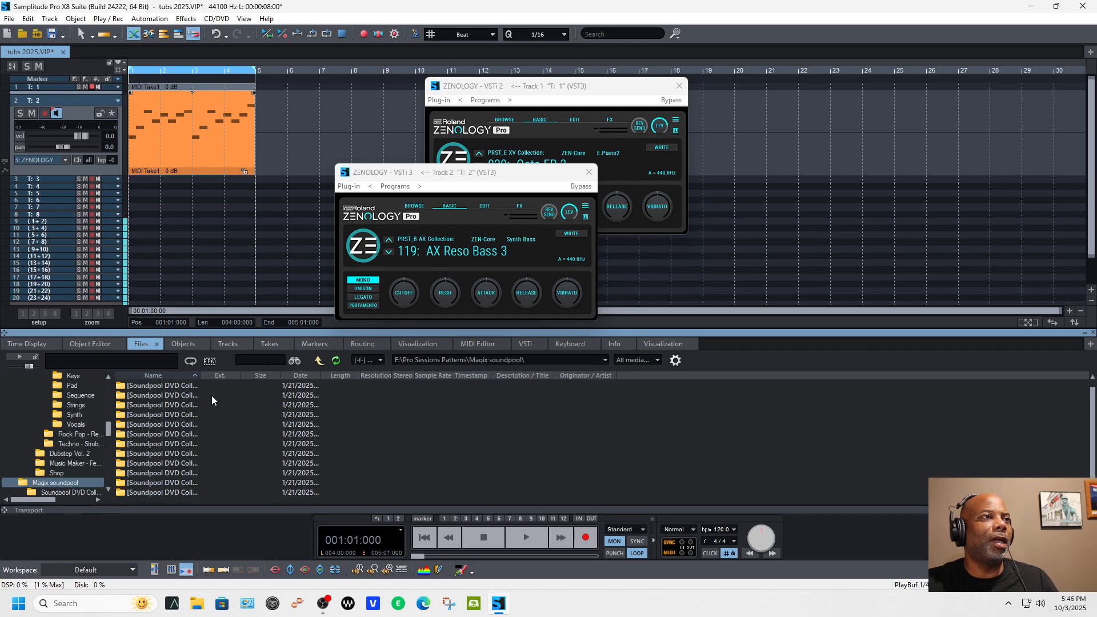
Step: Widen the file list's Name column and open the HipHop_5 Drums folder inside Soundpool DVD Collection 9
left_click_drag(198, 379, 317, 379)
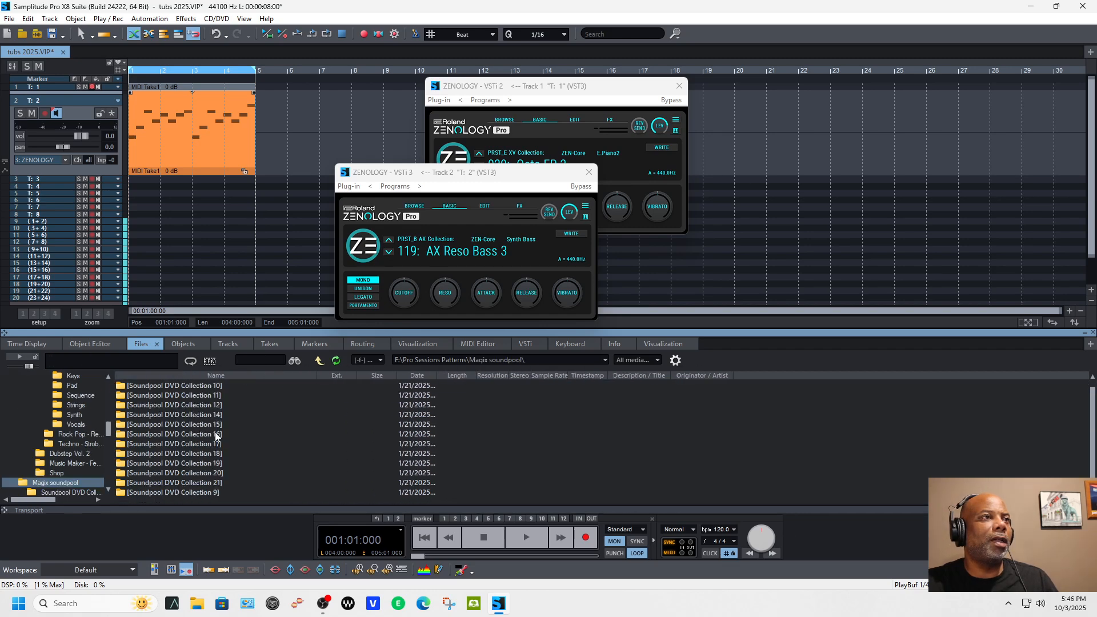
double_click(204, 492)
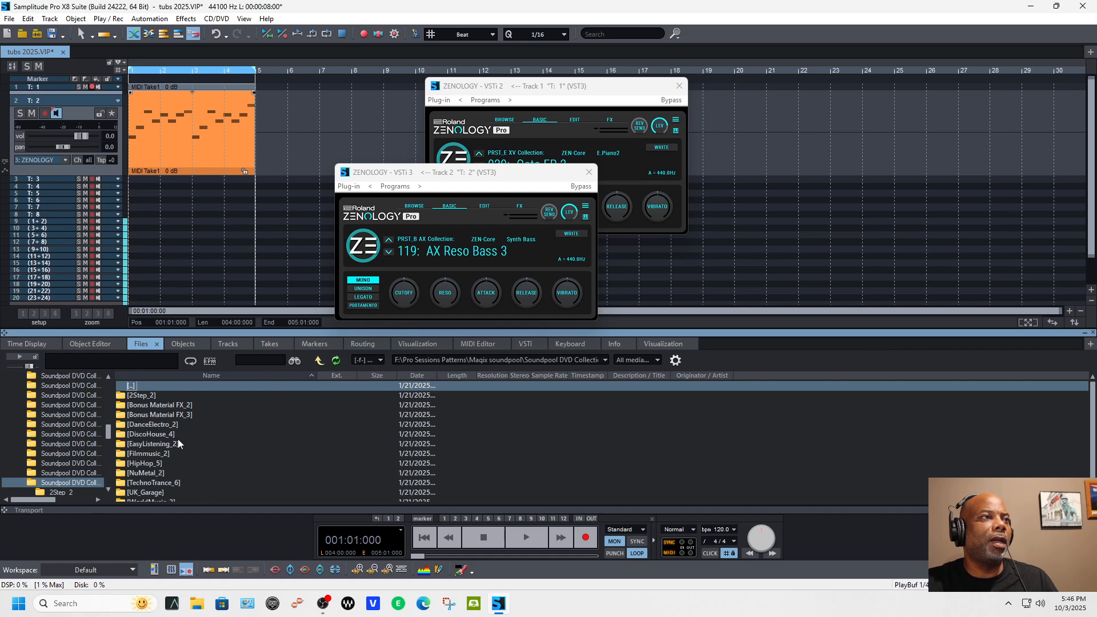
double_click(166, 463)
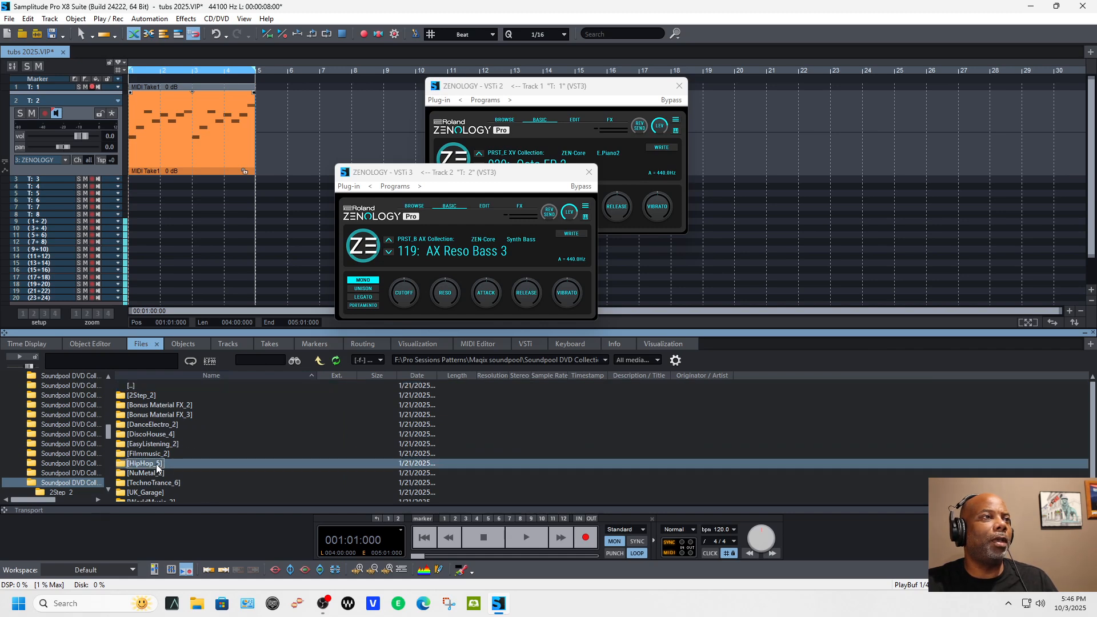
double_click(151, 407)
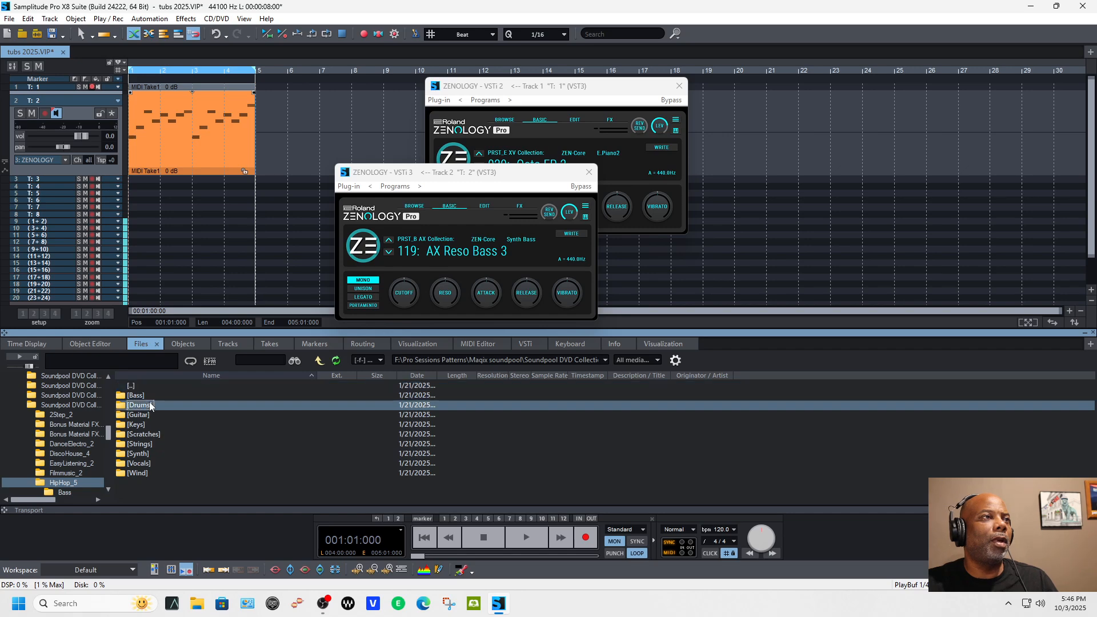
Step: Audition the ANSWERB, ANSWERC, BACKB and BOUNCEA drum loops
left_click(151, 407)
left_click(21, 358)
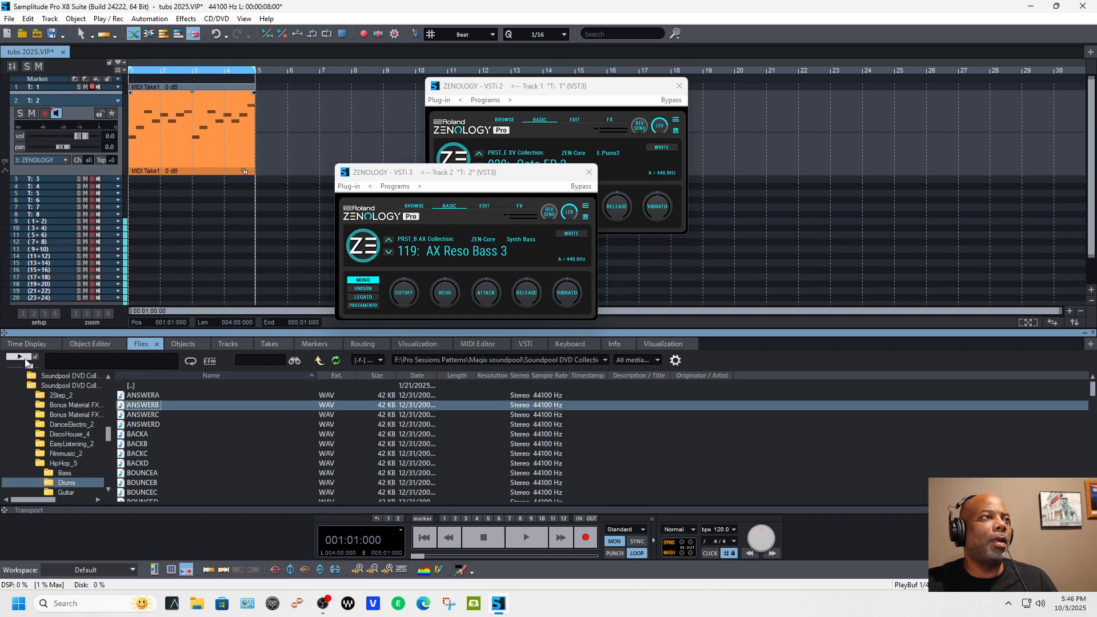
left_click(144, 416)
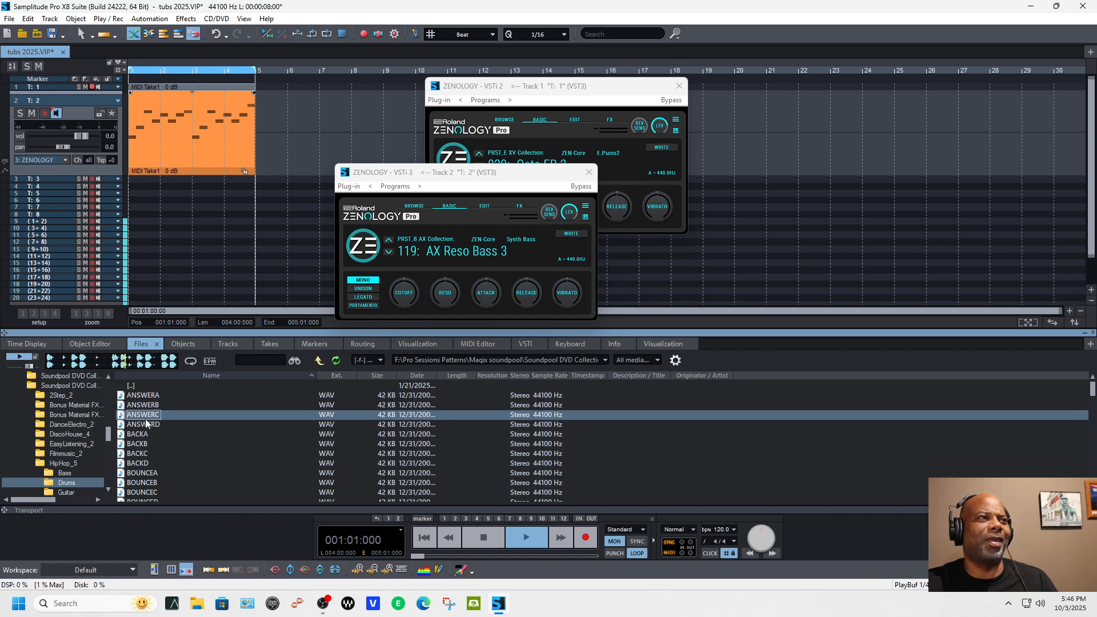
left_click(139, 444)
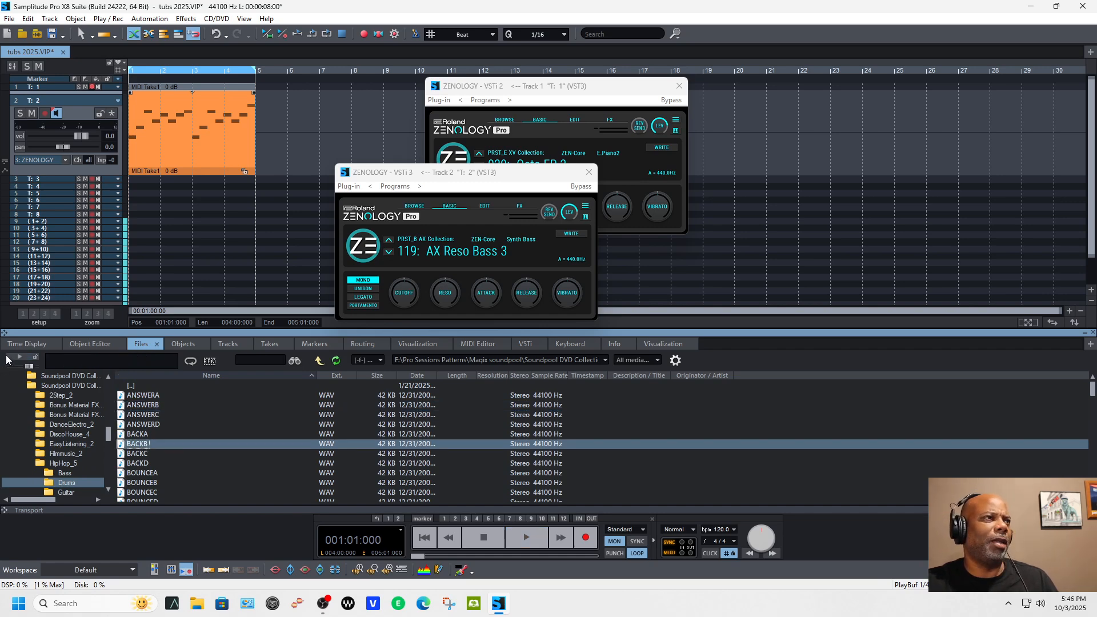
left_click(15, 359)
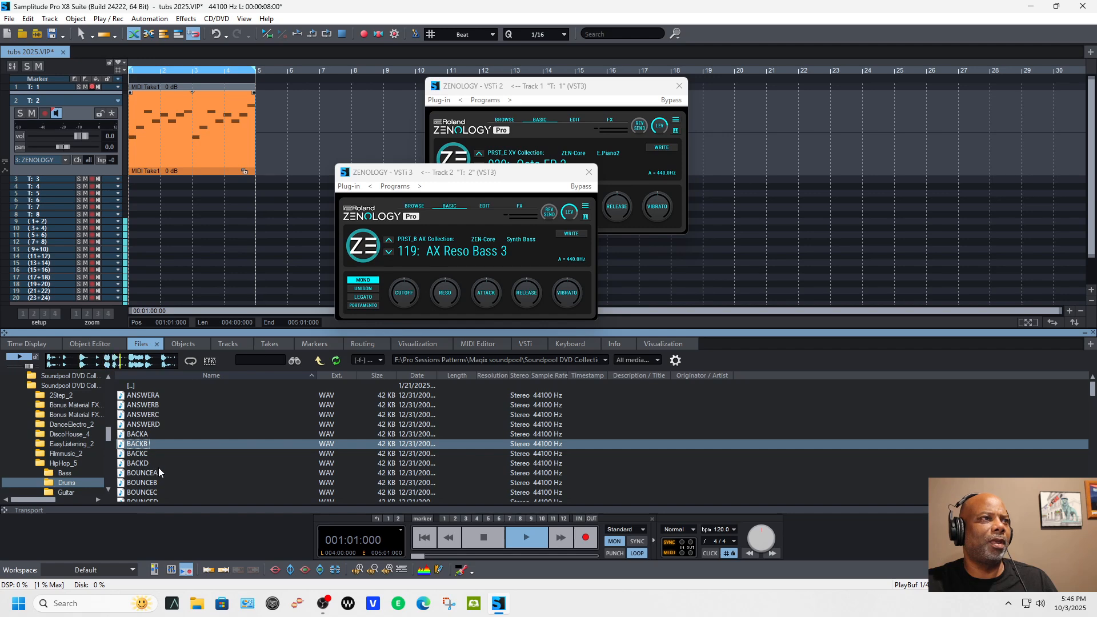
left_click(143, 473)
left_click(19, 357)
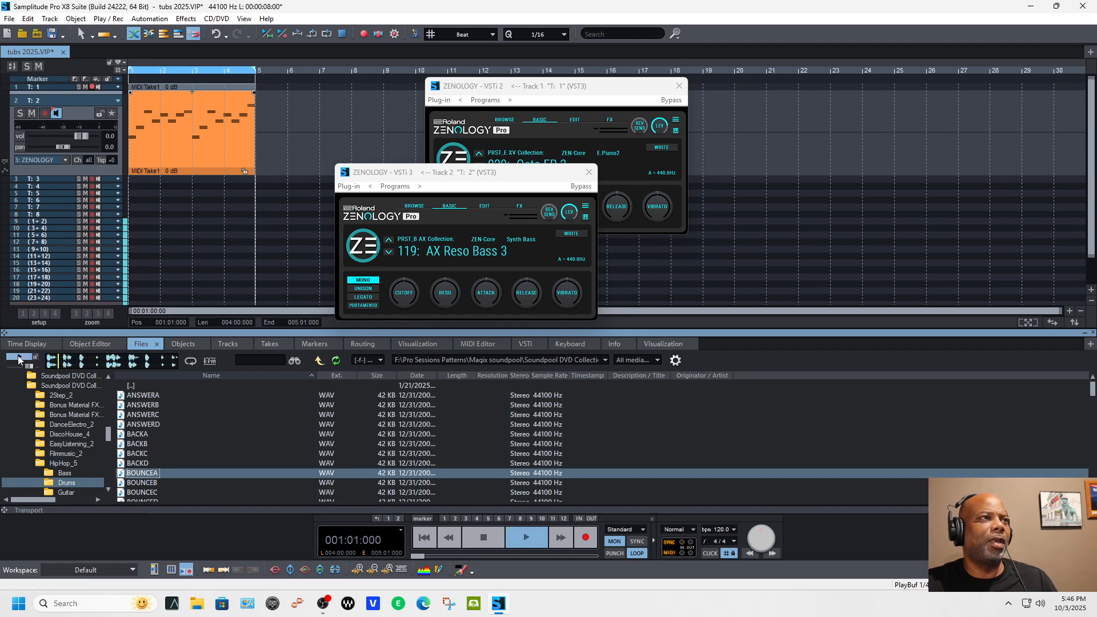
Step: Move on through the drum loops and audition BOUNCED and BREAKBEATC
key("Down")
key("Down")
key("Down")
left_click(27, 358)
scroll(152, 455, "down", 2)
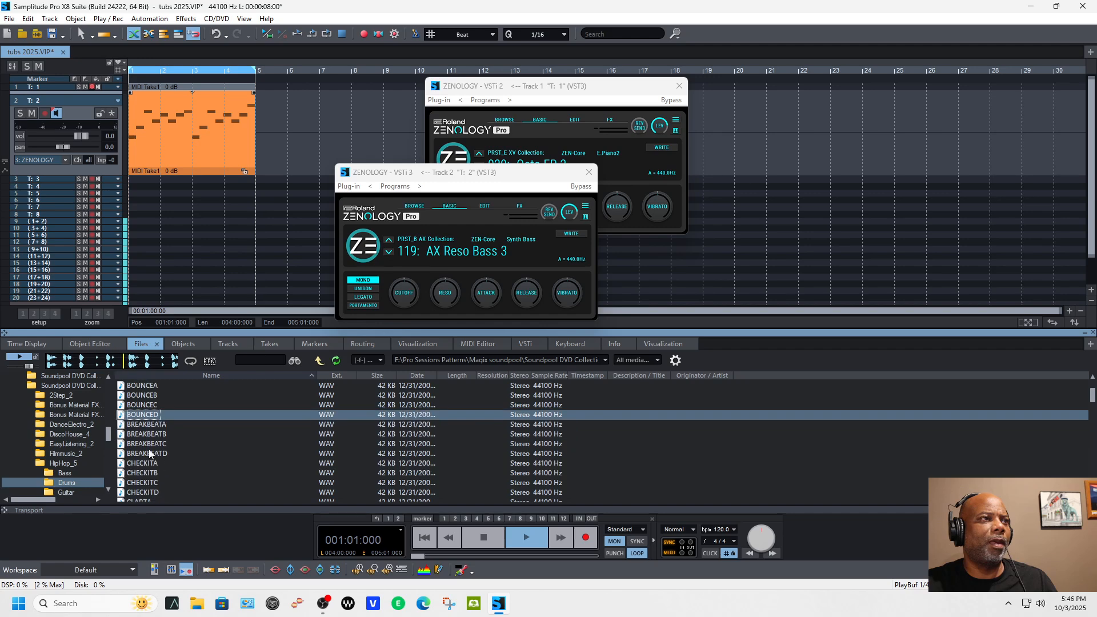
key("Down")
key("Down")
key("Down")
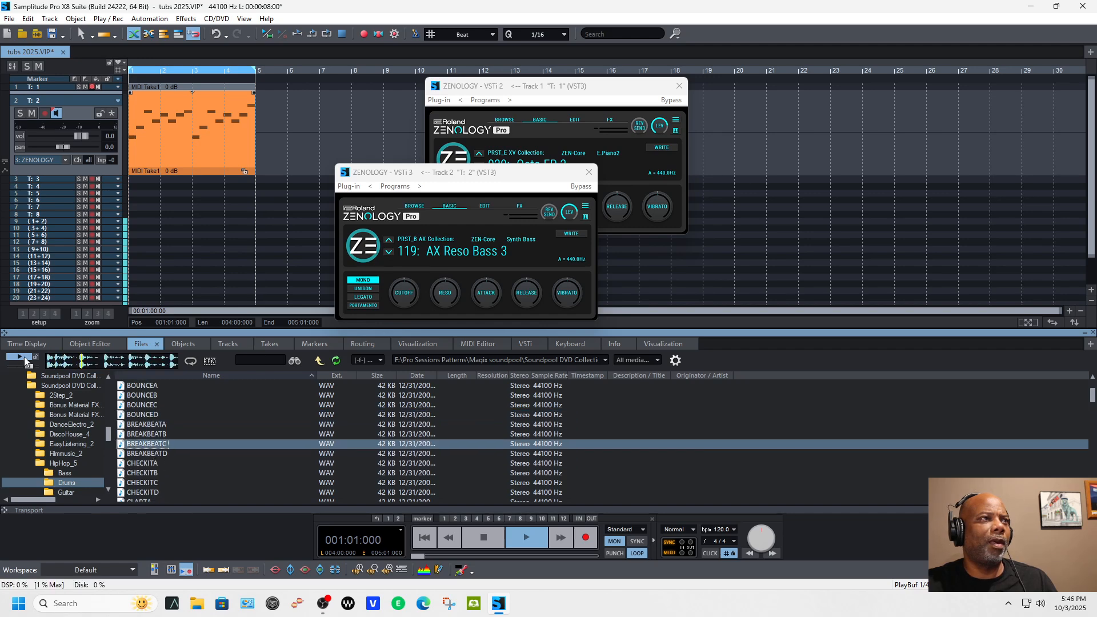
Step: Audition the CHECKITB loop and load it onto track 3, closing both open ZENOLOGY plug-in windows
left_click(150, 474)
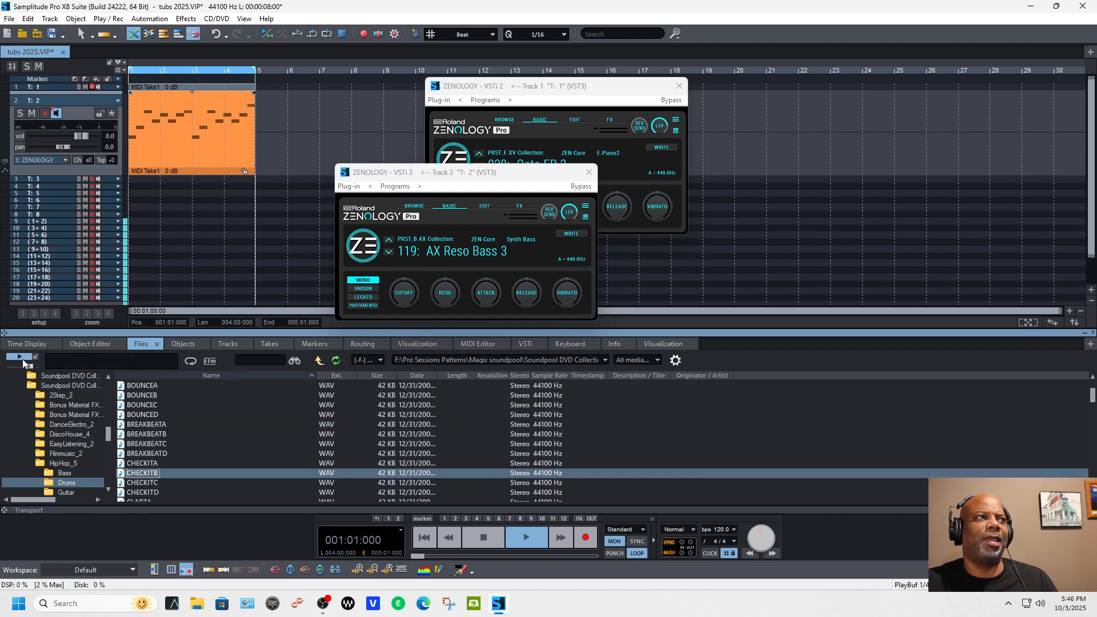
left_click(589, 172)
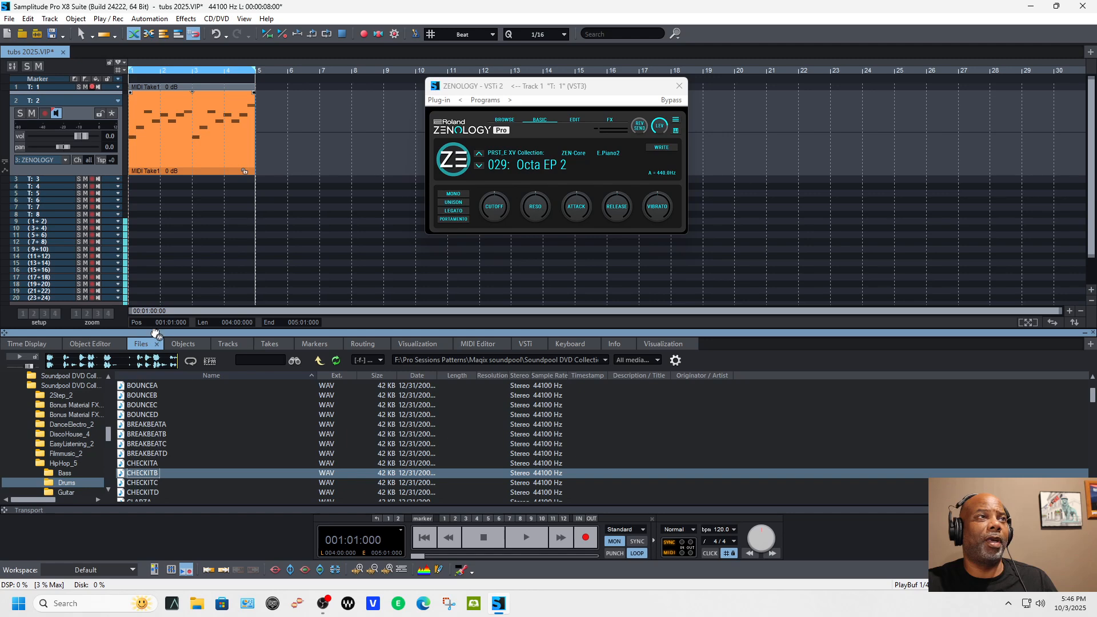
left_click_drag(141, 188, 135, 185)
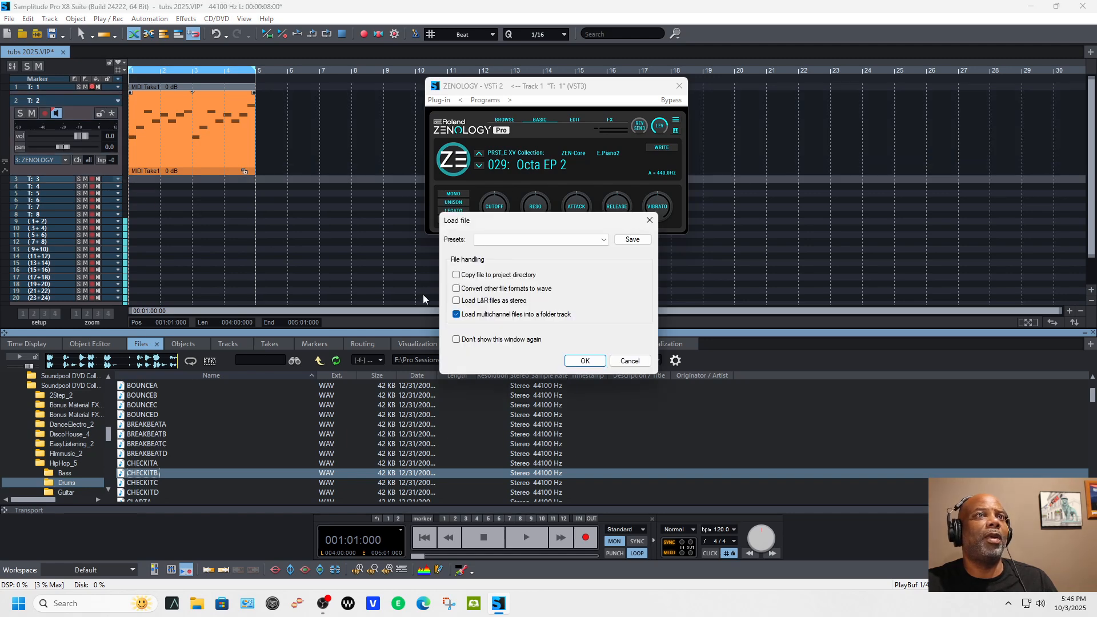
left_click(583, 362)
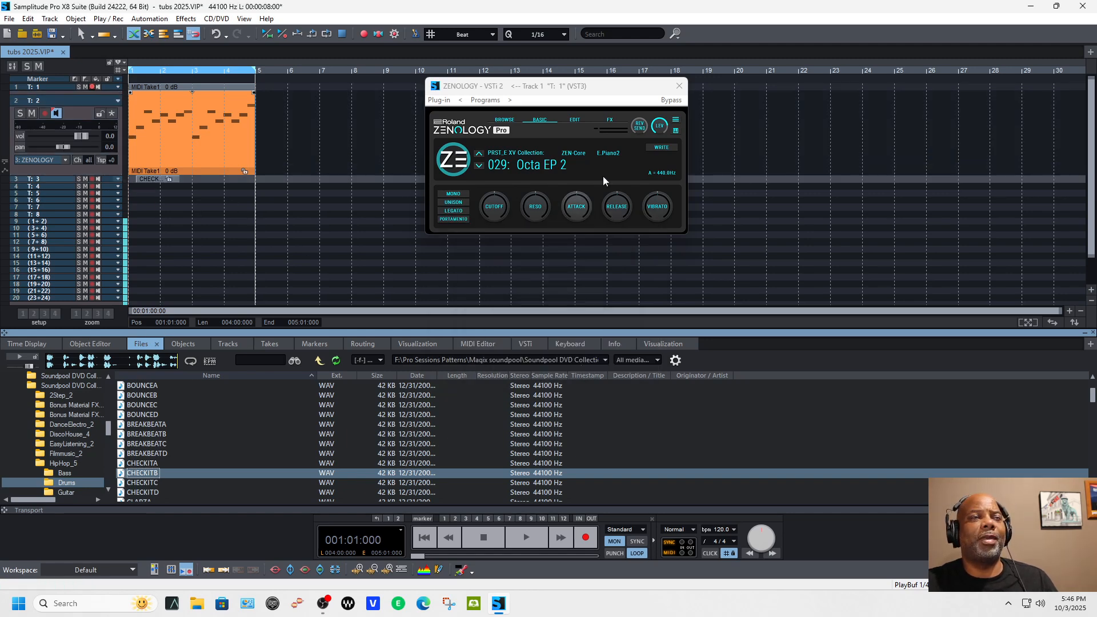
left_click(679, 85)
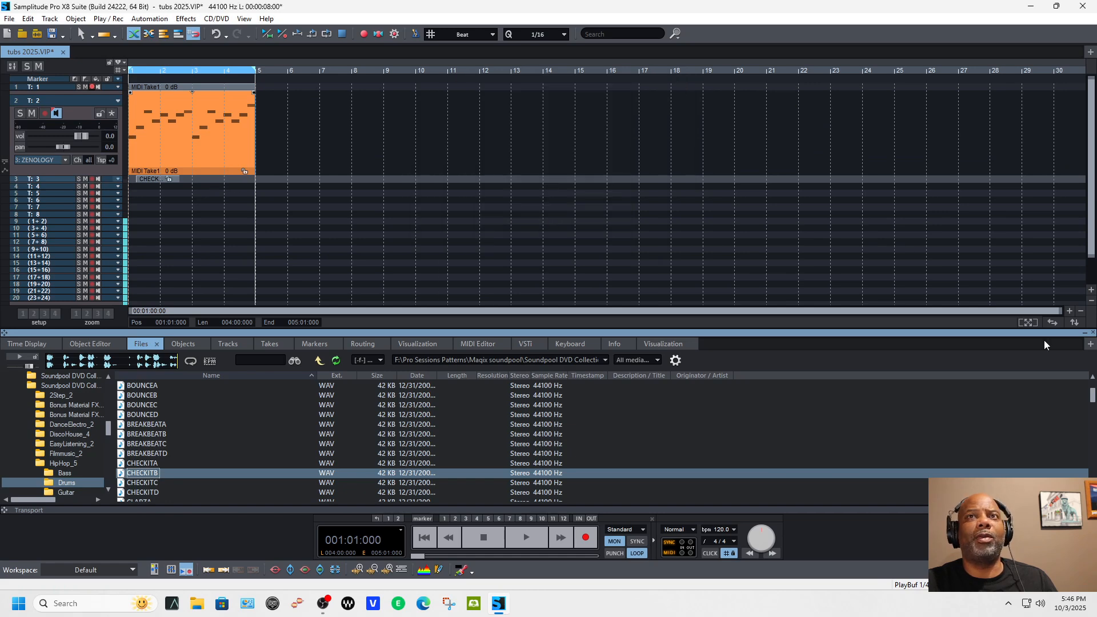
Step: Move the CHECKITB loop on track 3 to the start of bar 1
left_click(1070, 310)
left_click(1069, 311)
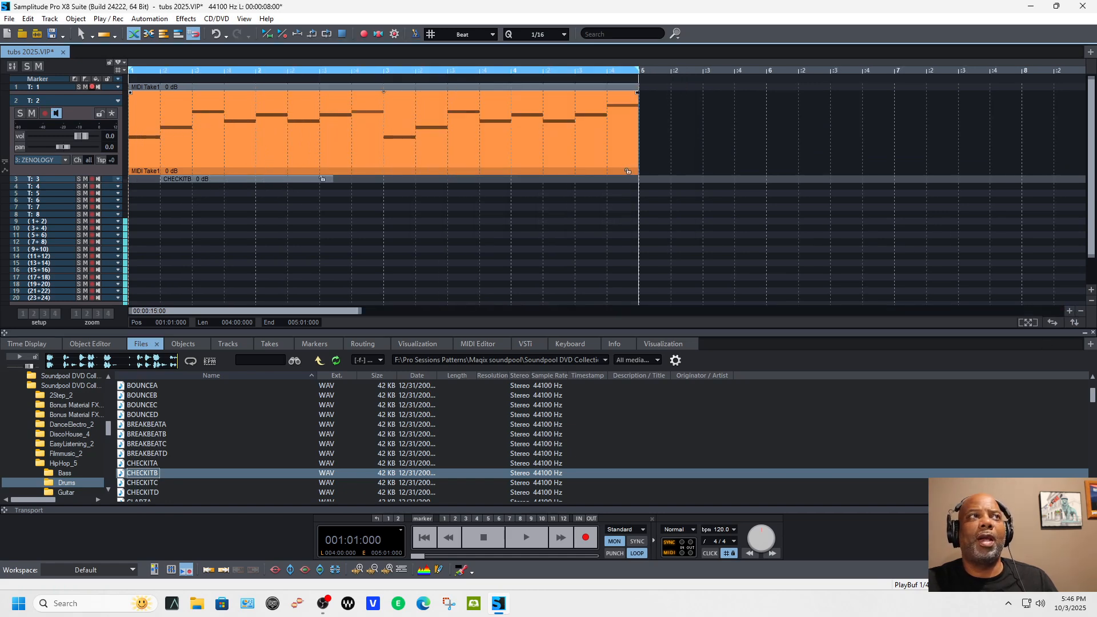
left_click(1091, 289)
left_click(1092, 289)
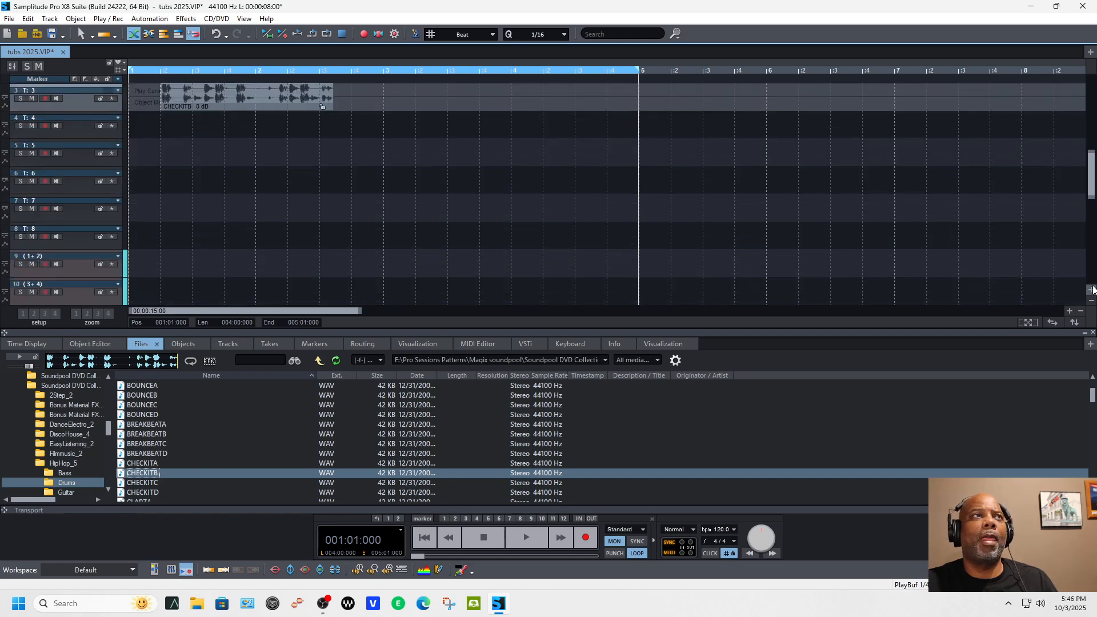
left_click(1092, 289)
left_click(1092, 289)
mouse_move(1091, 172)
left_mouse_down()
mouse_move(1092, 125)
mouse_move(1089, 156)
left_mouse_up()
left_click_drag(270, 242, 206, 245)
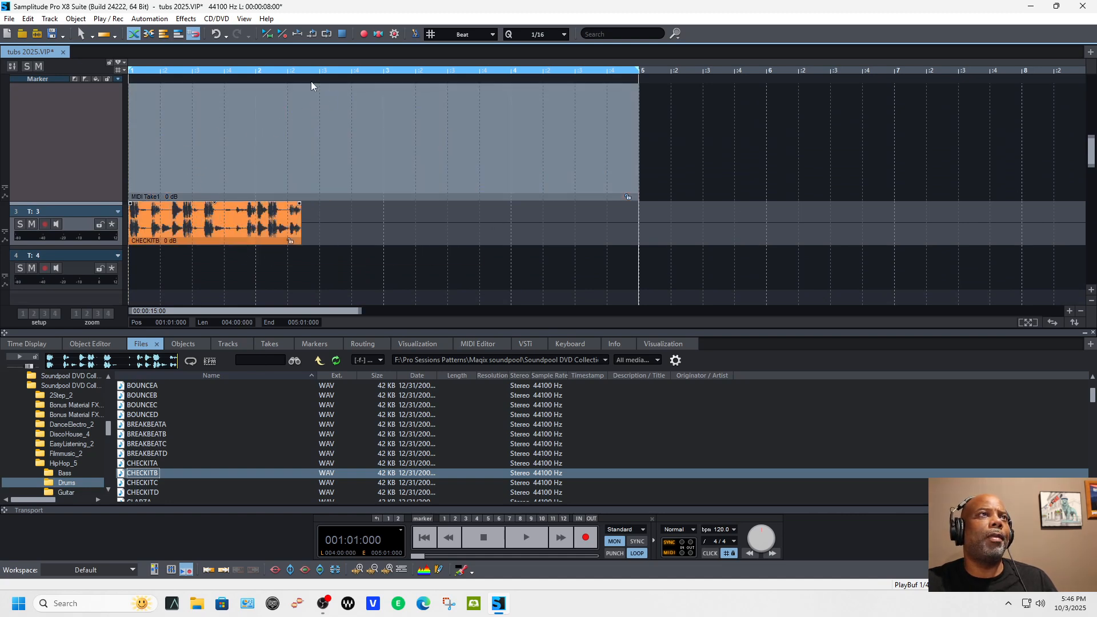
Step: Switch to Pitch Shift-/Time Stretch Mode, shorten the CHECKITB loop so it ends at 002:02:000, and play it from the start
left_click(289, 78)
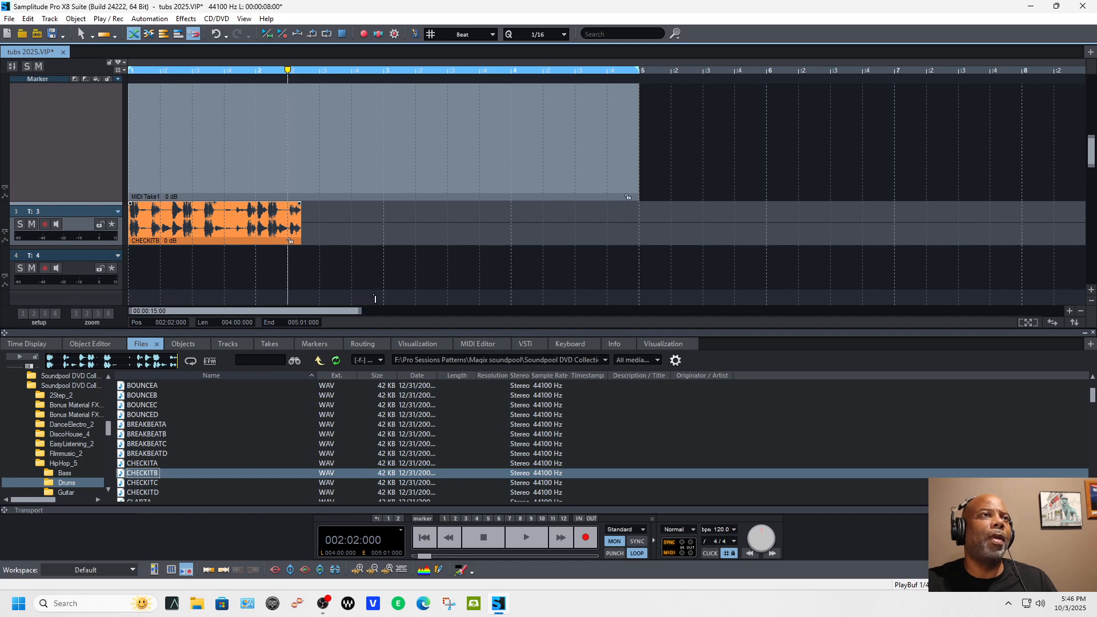
left_click(87, 36)
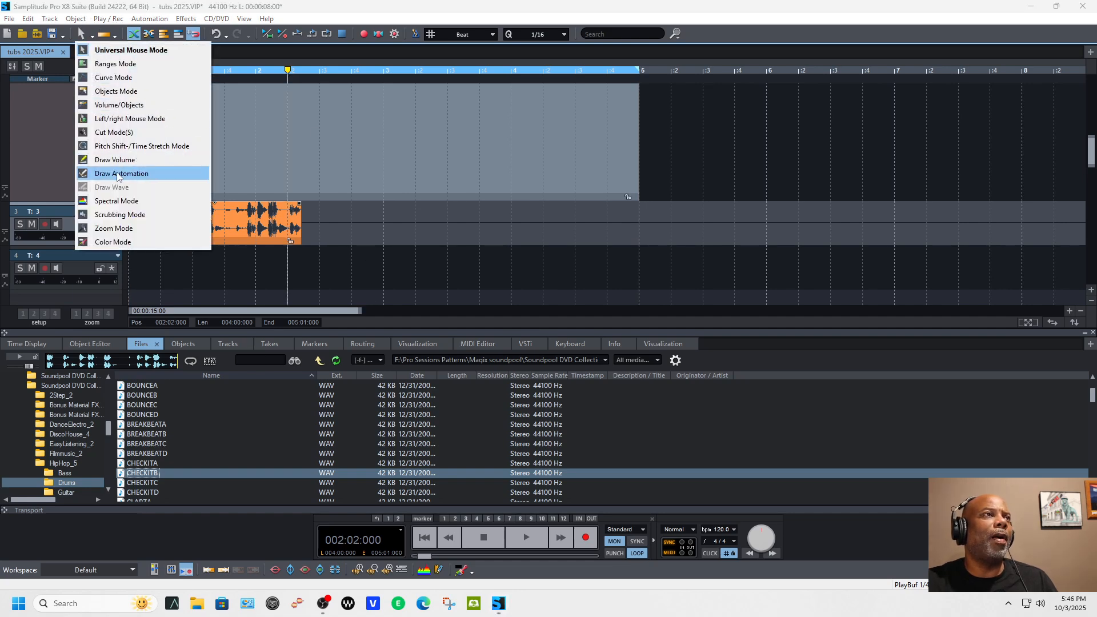
left_click(128, 146)
left_click_drag(299, 242, 299, 242)
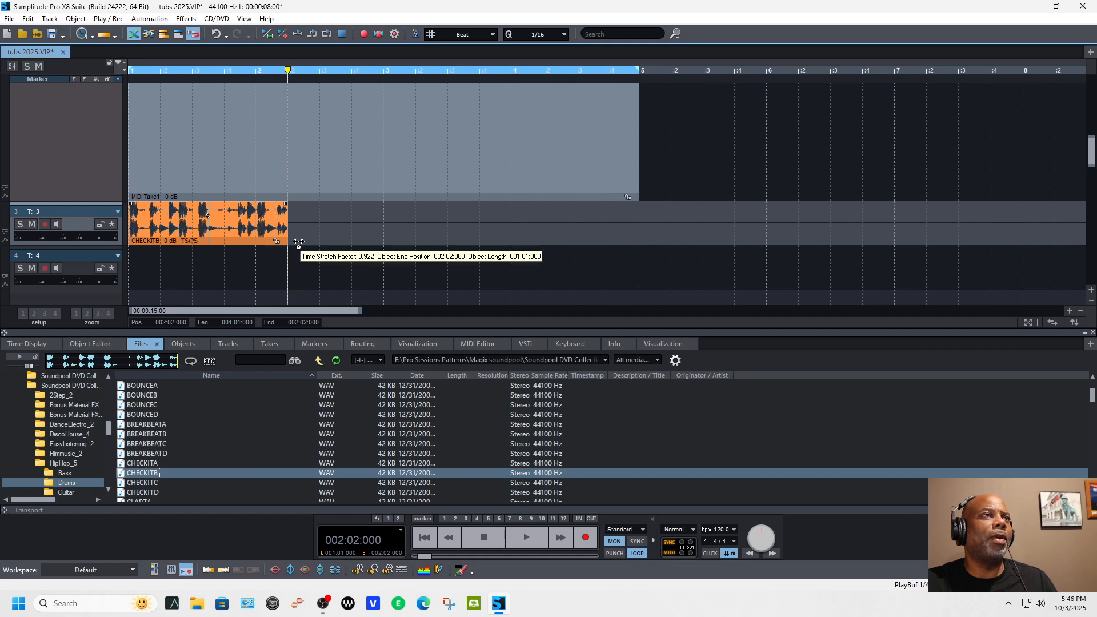
left_click(423, 536)
key("space")
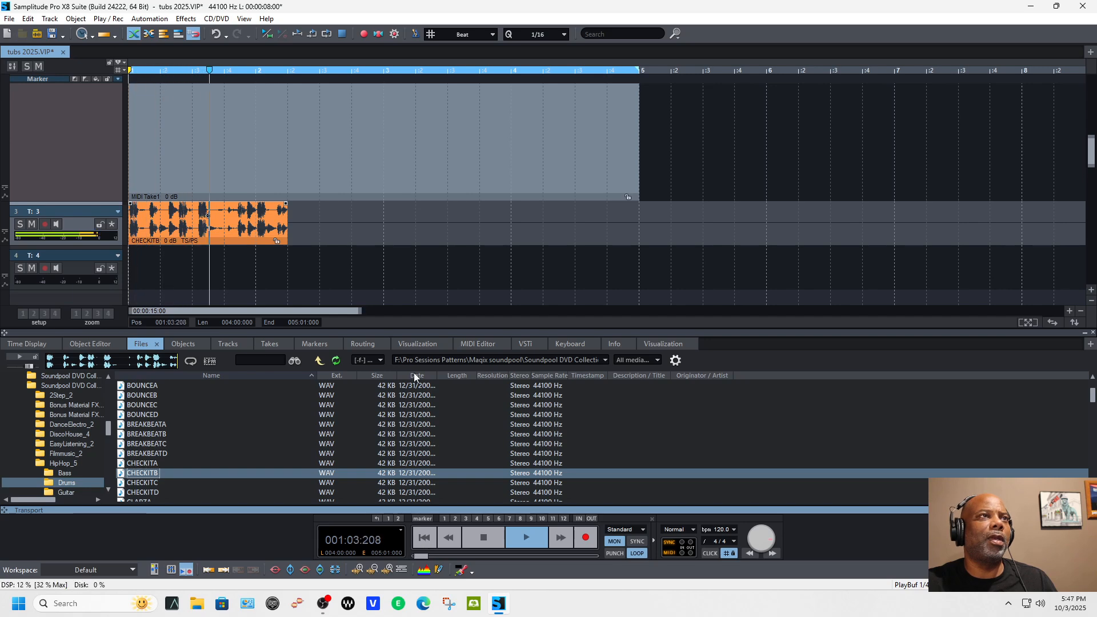
key("space")
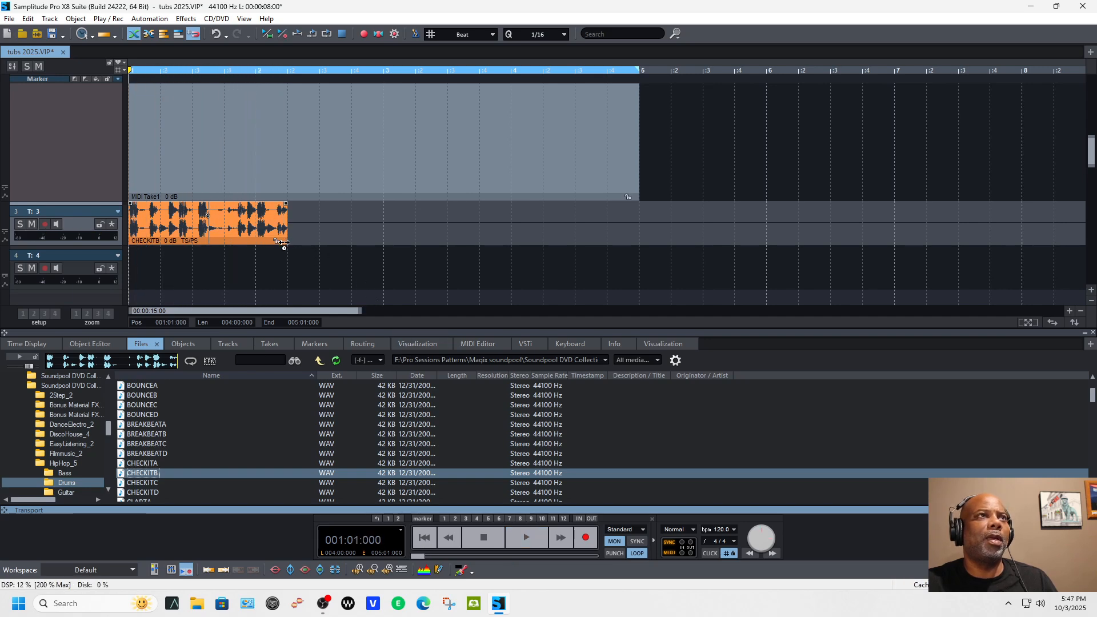
Step: Time-stretch the CHECKITB loop to two bars and duplicate it to fill bars 3 and 4, playing back each result
left_click_drag(284, 243, 371, 245)
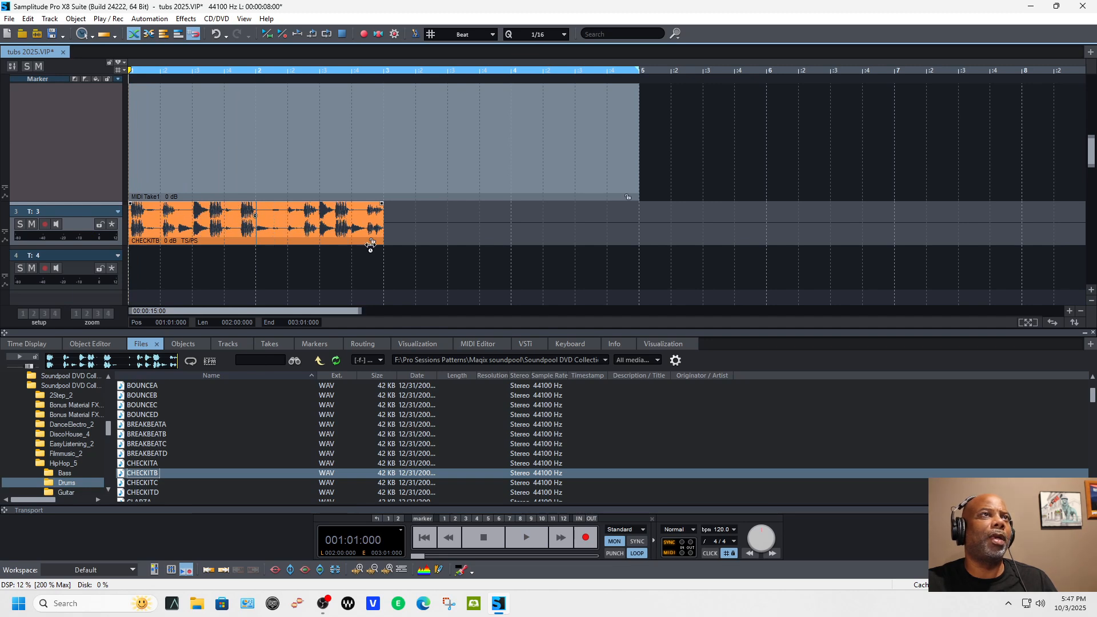
key("space")
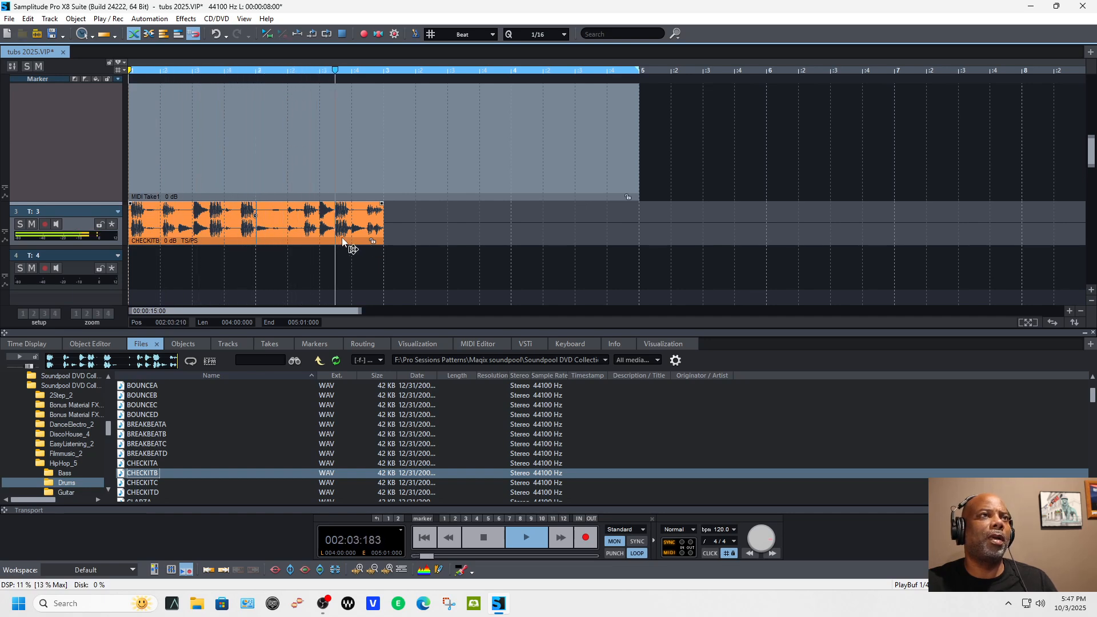
key("space")
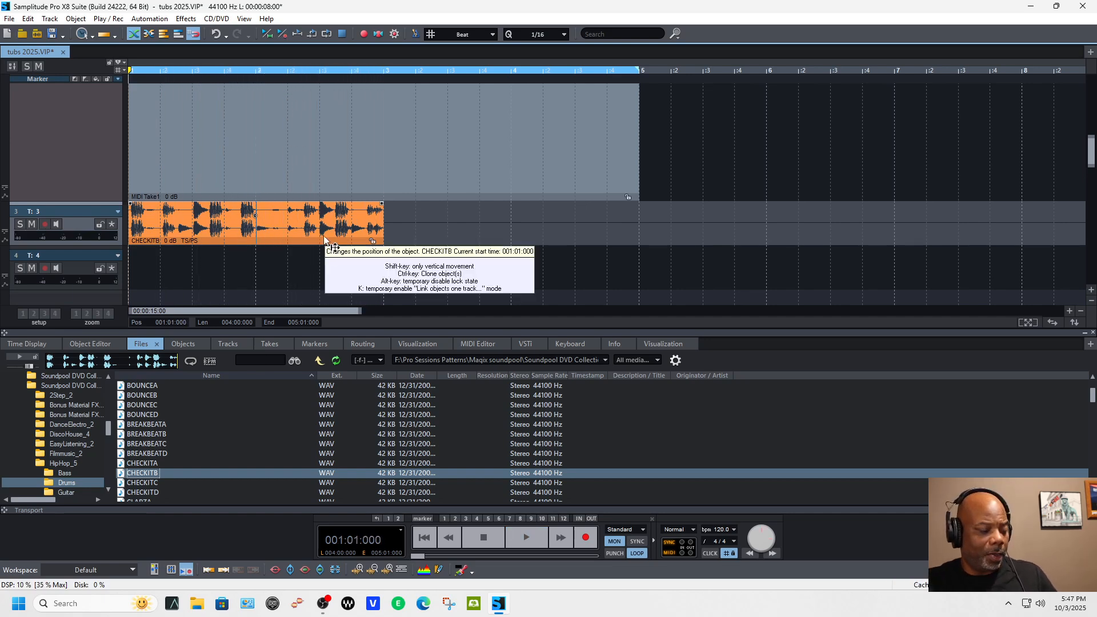
key("ctrl+d")
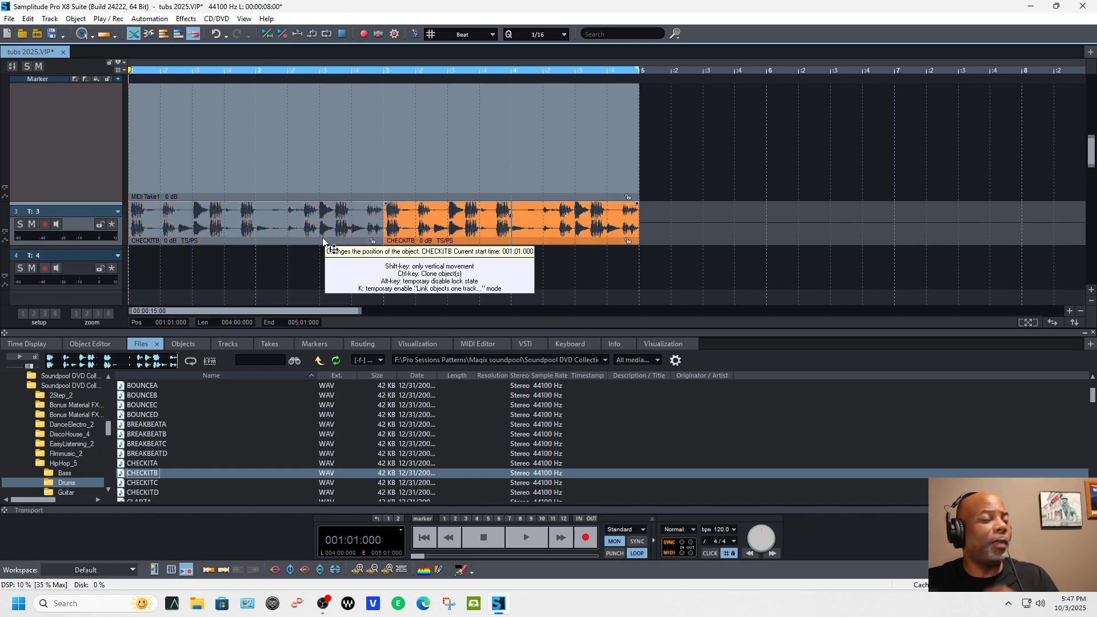
key("space")
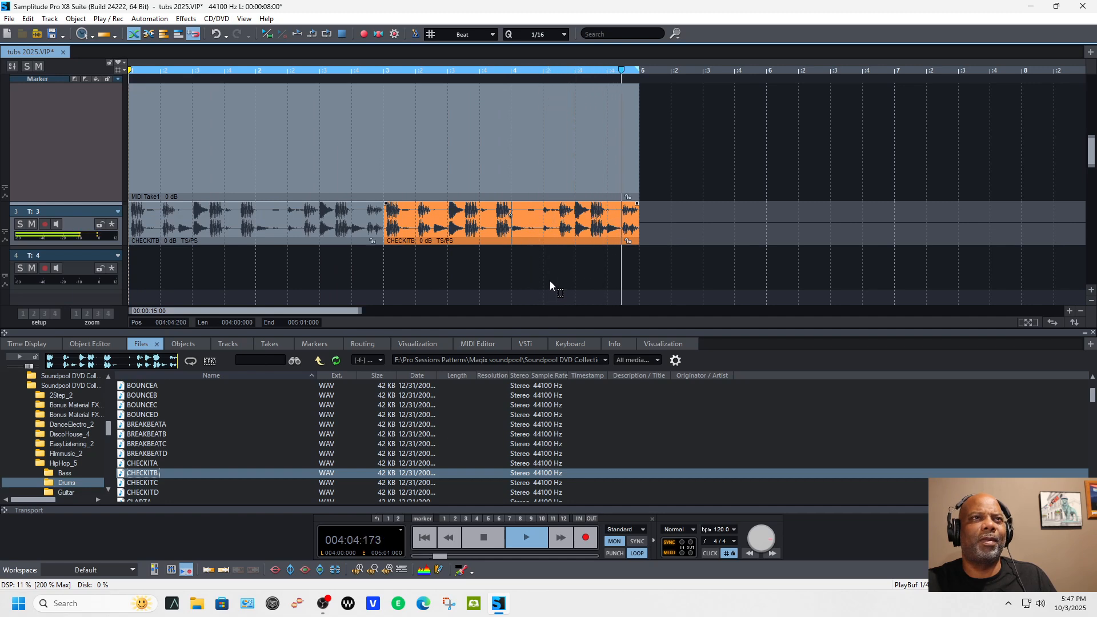
key("space")
Step: Delete both copies of the CHECKITB loop from track 3
left_click_drag(691, 243, 211, 238)
key("Delete")
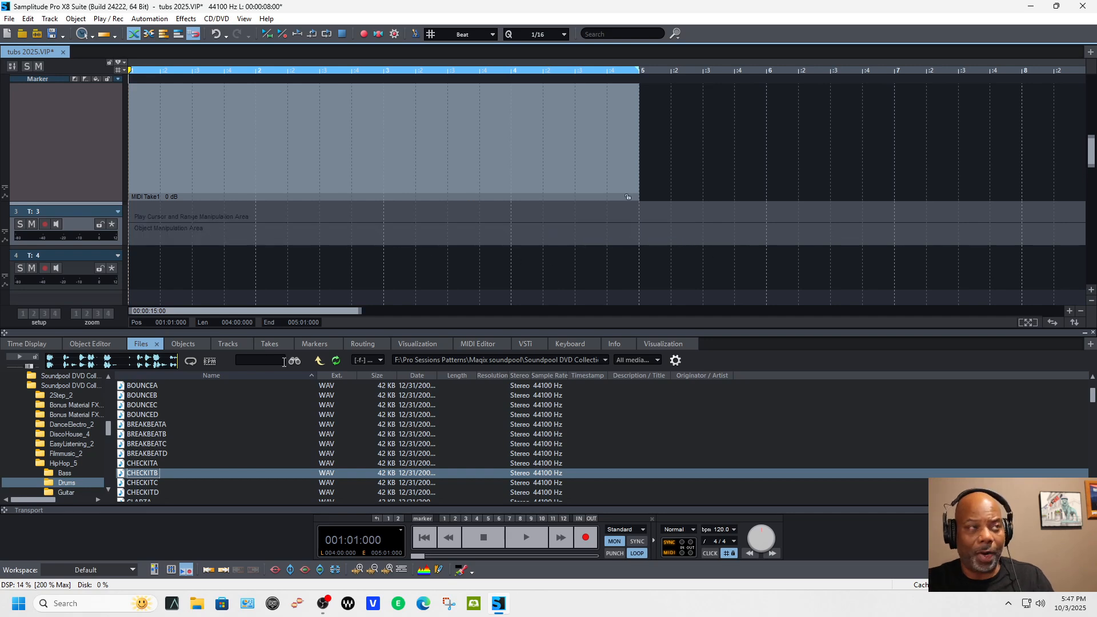
Step: Go back up to the Magix soundpool folder and open the HipHop Vol. 12 Drums folder in another soundpool collection
left_click(320, 361)
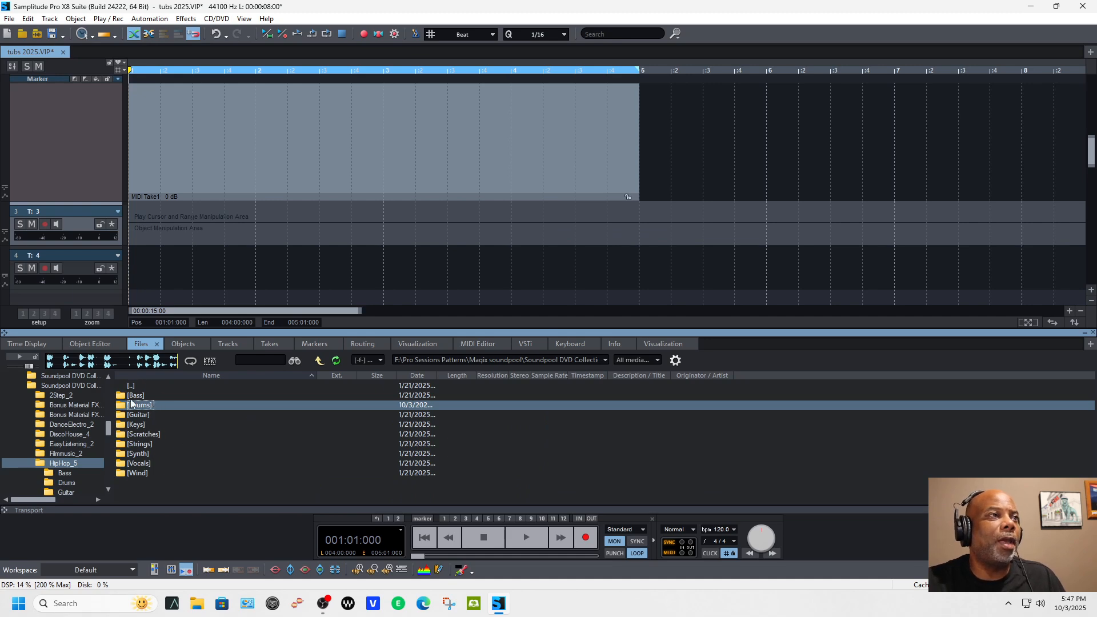
left_click(319, 361)
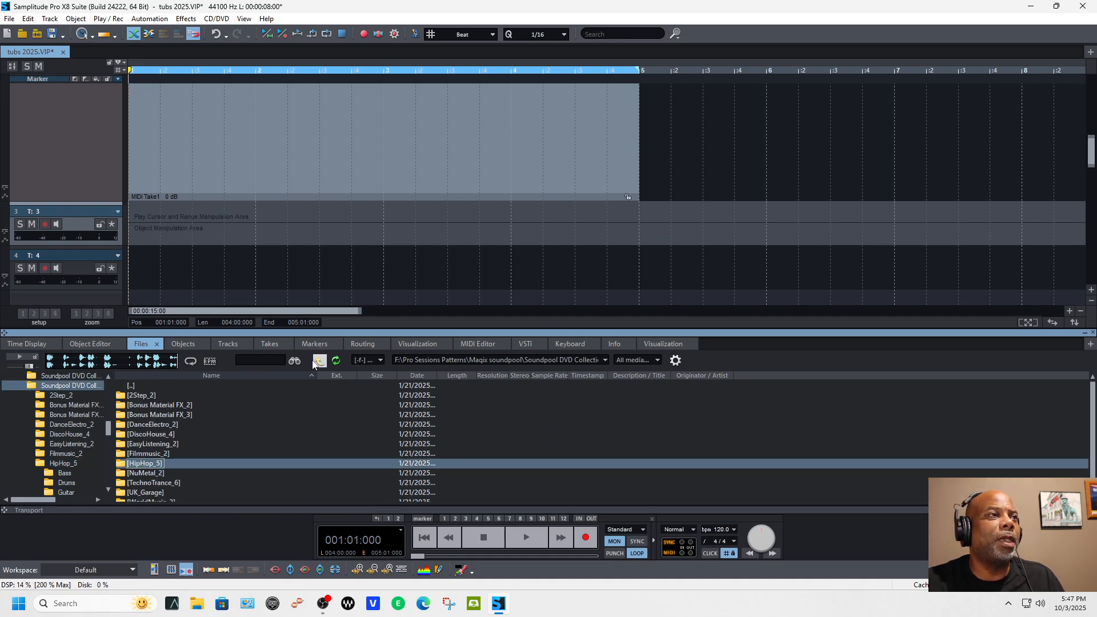
left_click(319, 361)
double_click(199, 447)
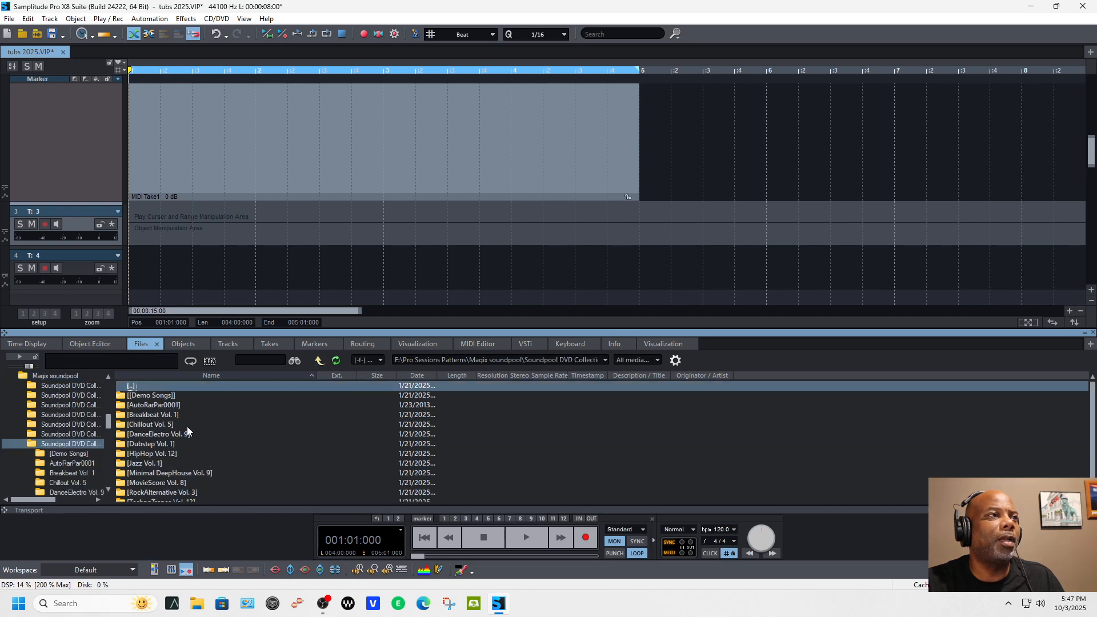
double_click(159, 454)
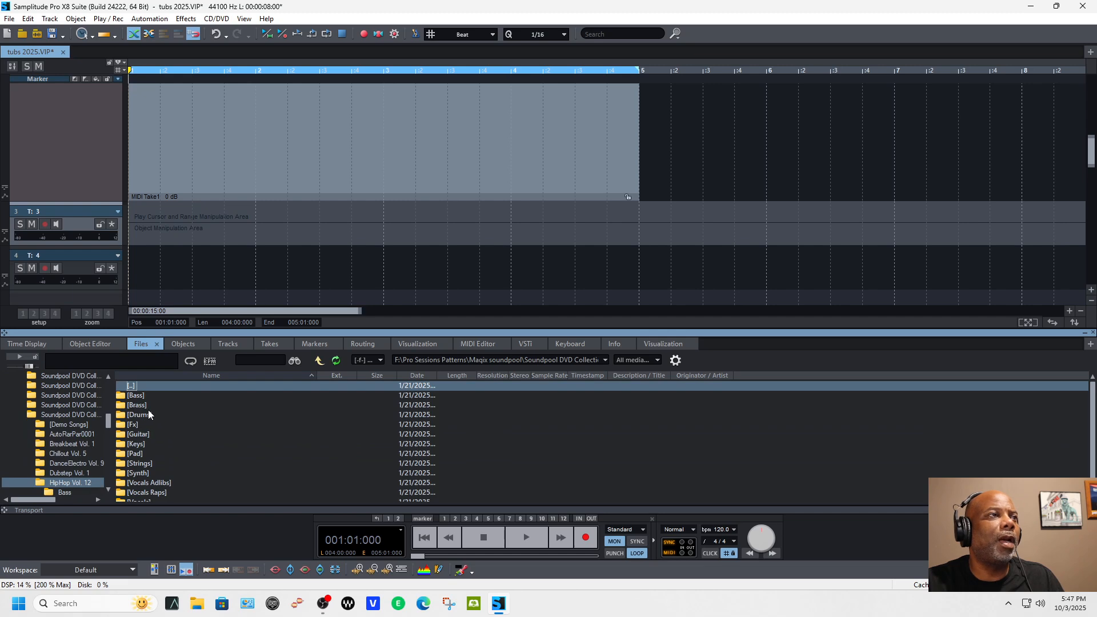
double_click(150, 420)
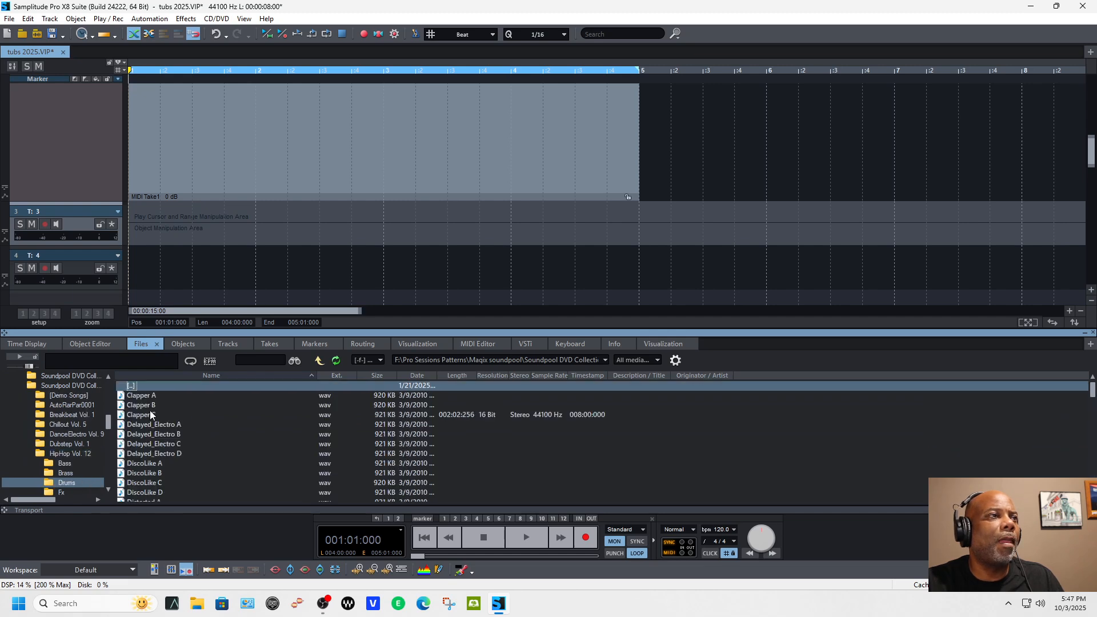
Step: Audition the Clapper B loop, load it onto track 3 and align it with the start of bar 1
left_click(151, 406)
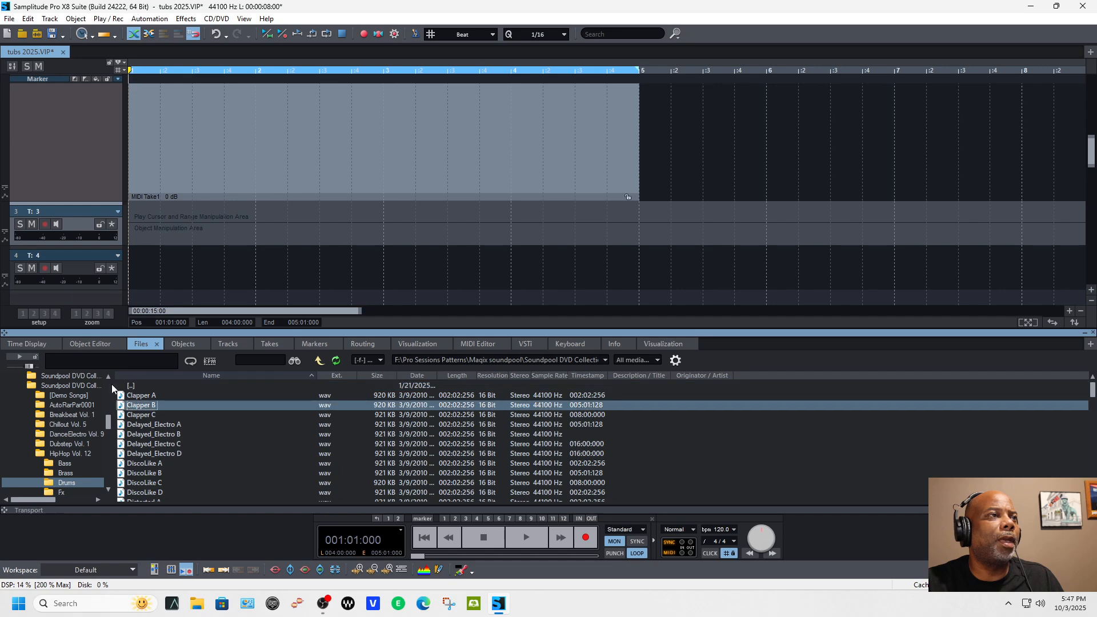
left_click(24, 358)
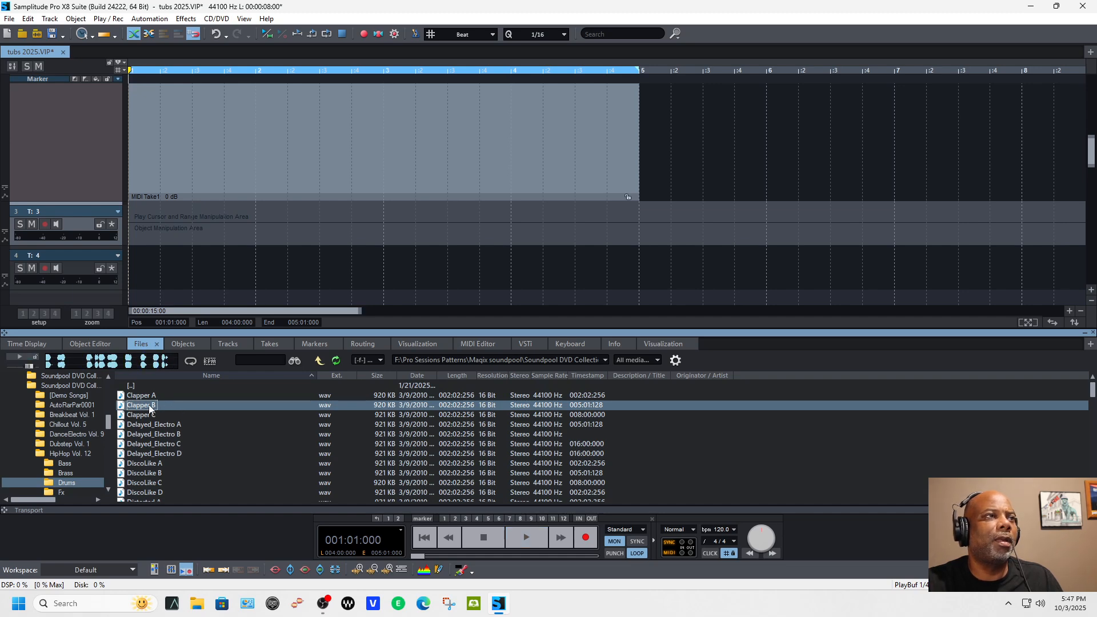
left_click_drag(139, 244, 142, 250)
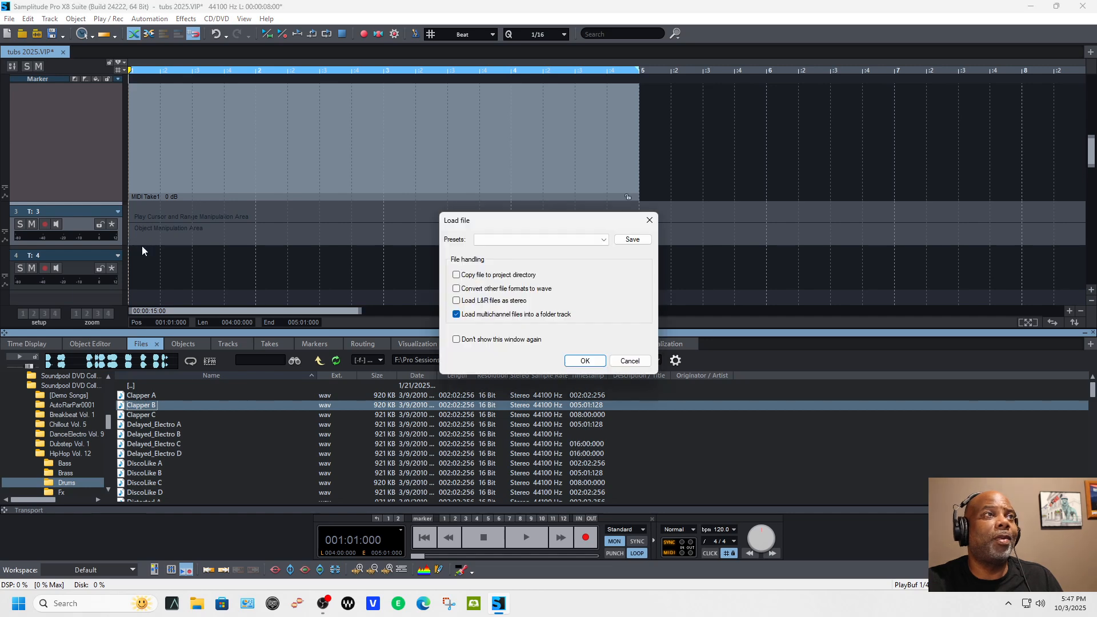
left_click(584, 361)
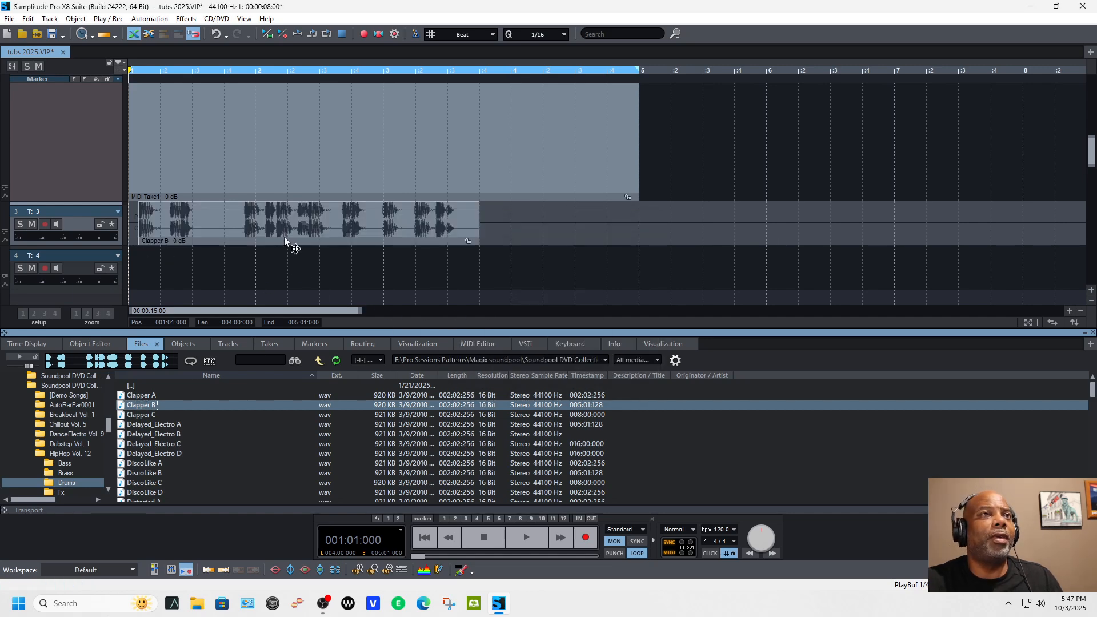
left_click_drag(275, 238, 231, 241)
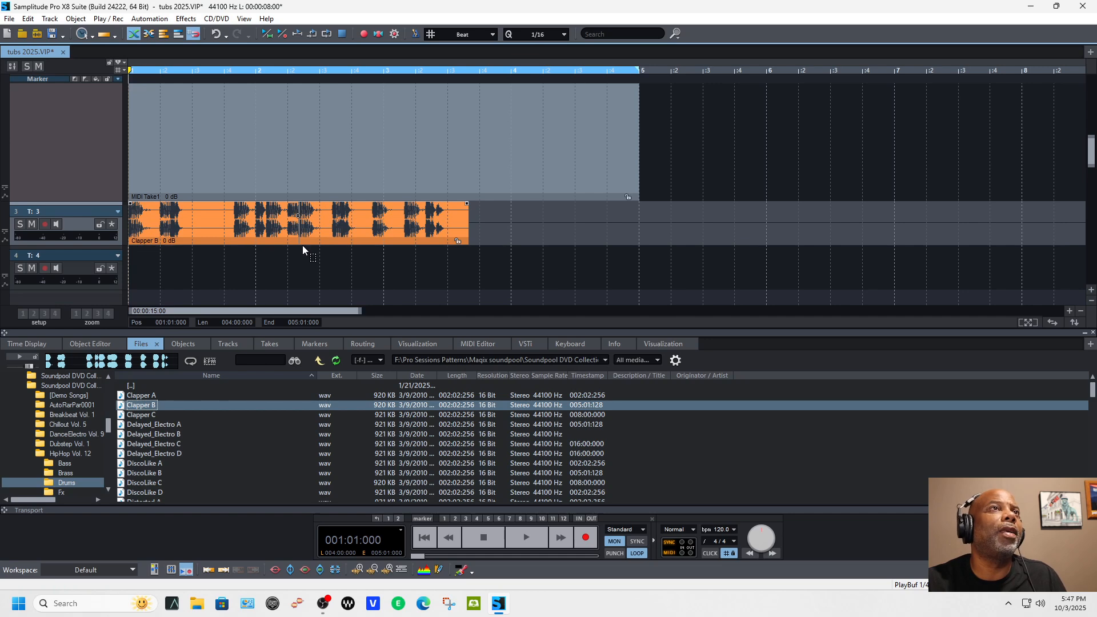
Step: Time-stretch the Clapper B loop to two bars and play it back
left_click_drag(464, 241, 385, 239)
key("space")
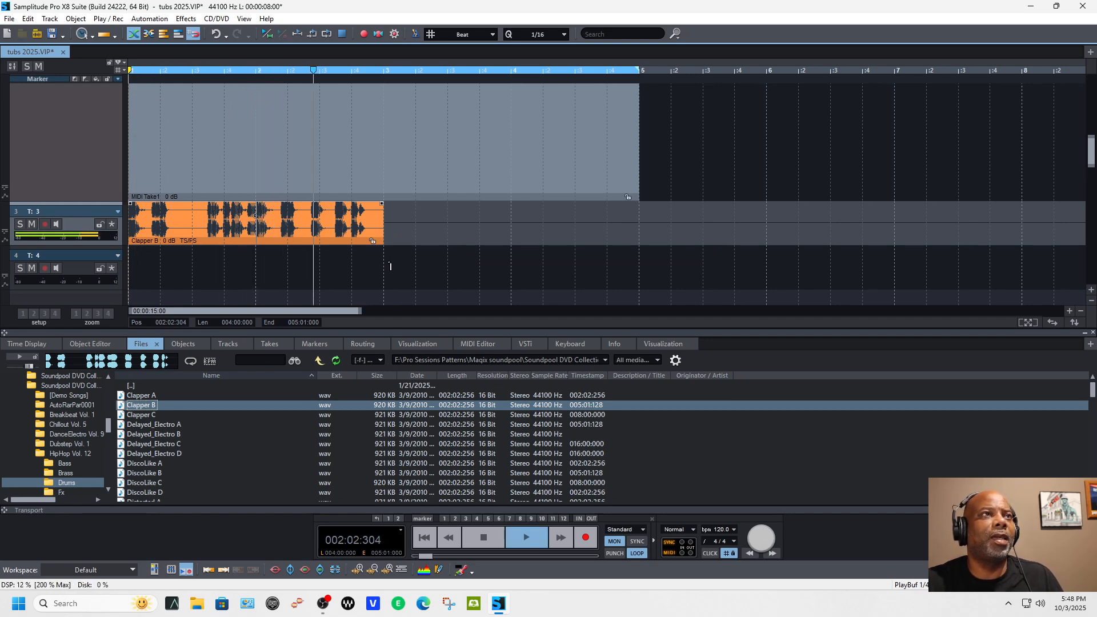
key("space")
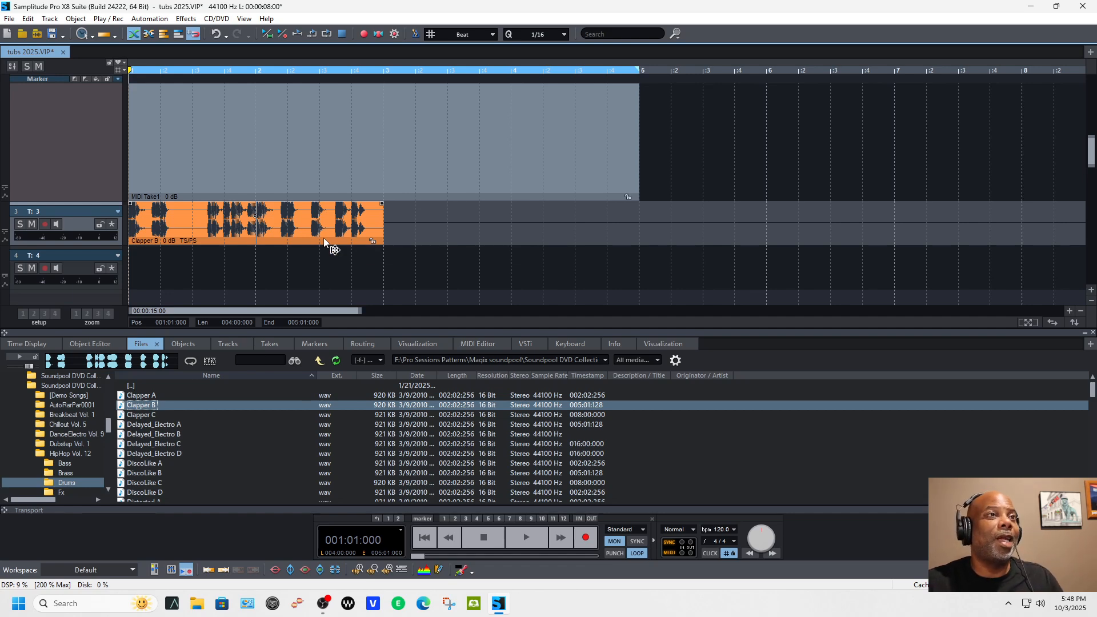
Step: Time-stretch the Clapper B loop to fill all four bars up to bar 5 and play it back
left_click_drag(366, 239, 622, 242)
key("space")
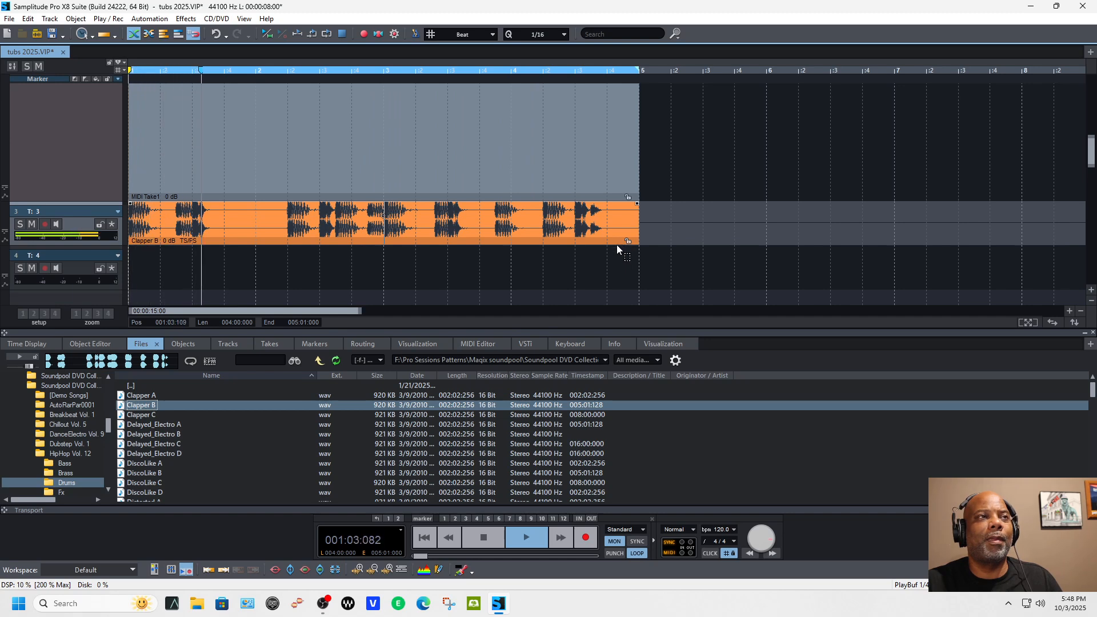
key("space")
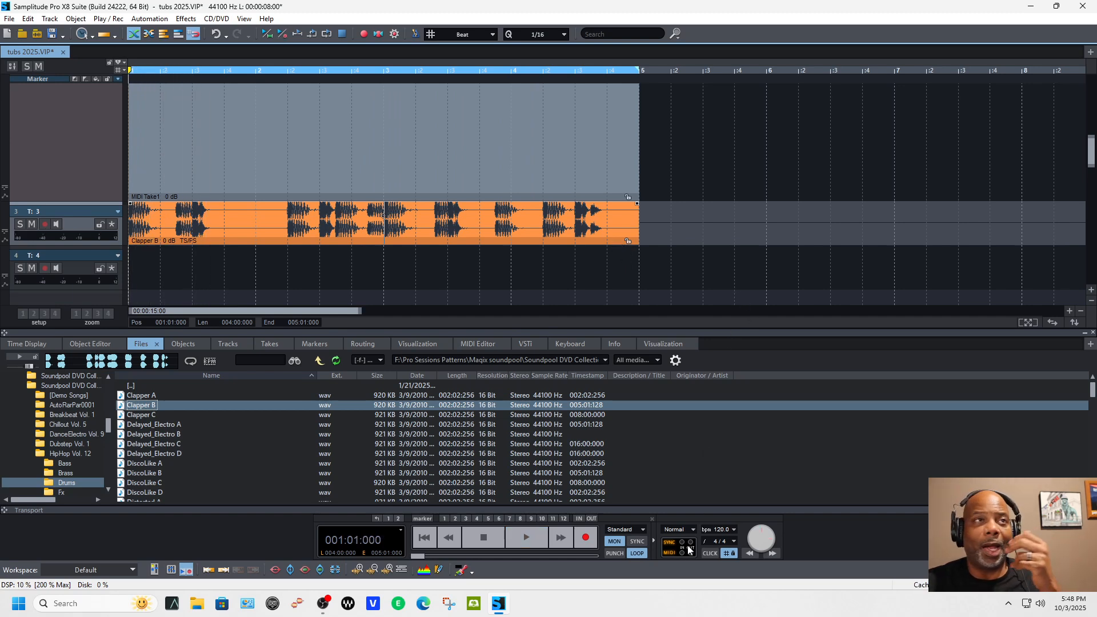
scroll(839, 310, "up", 10)
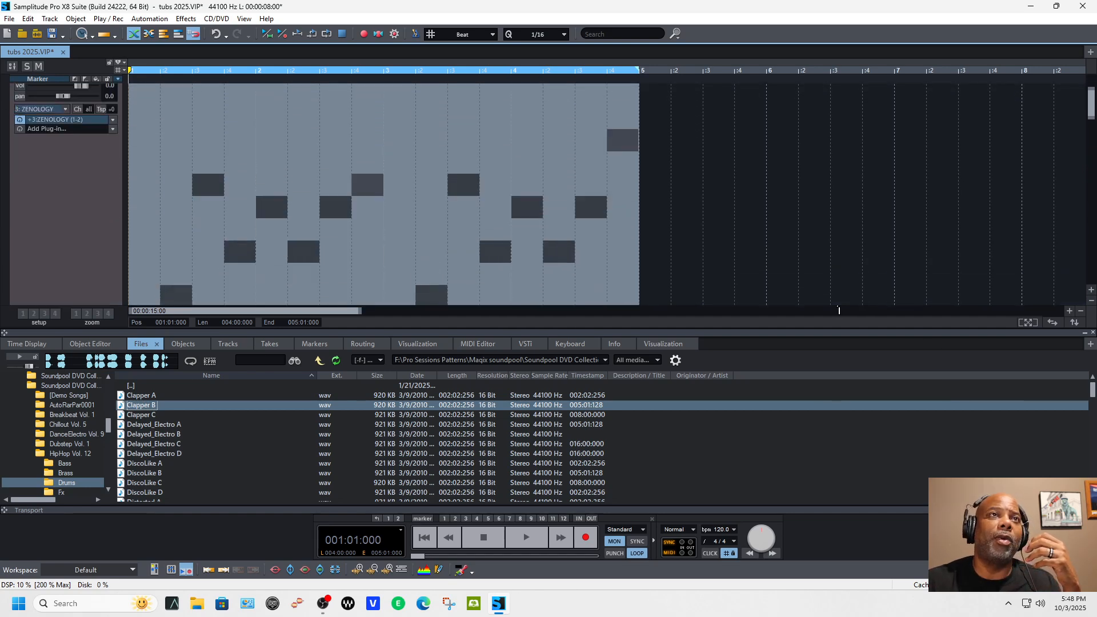
left_click(1091, 300)
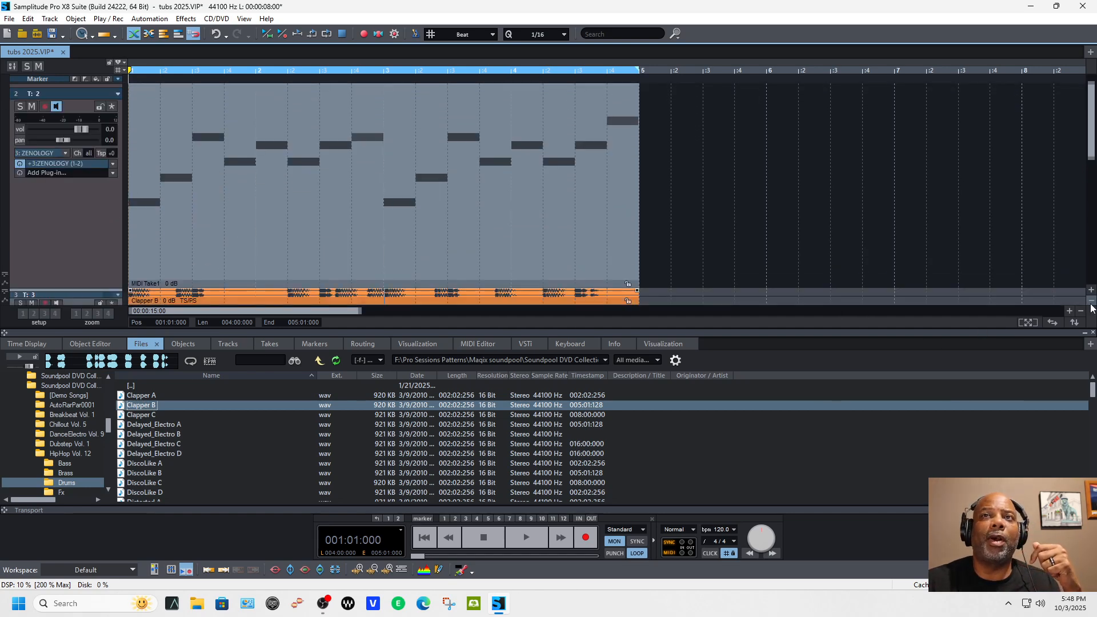
Step: Reduce the track heights in the arrangement and go up from the Drums folder to HipHop Vol. 12
left_click(1091, 300)
left_click(1091, 300)
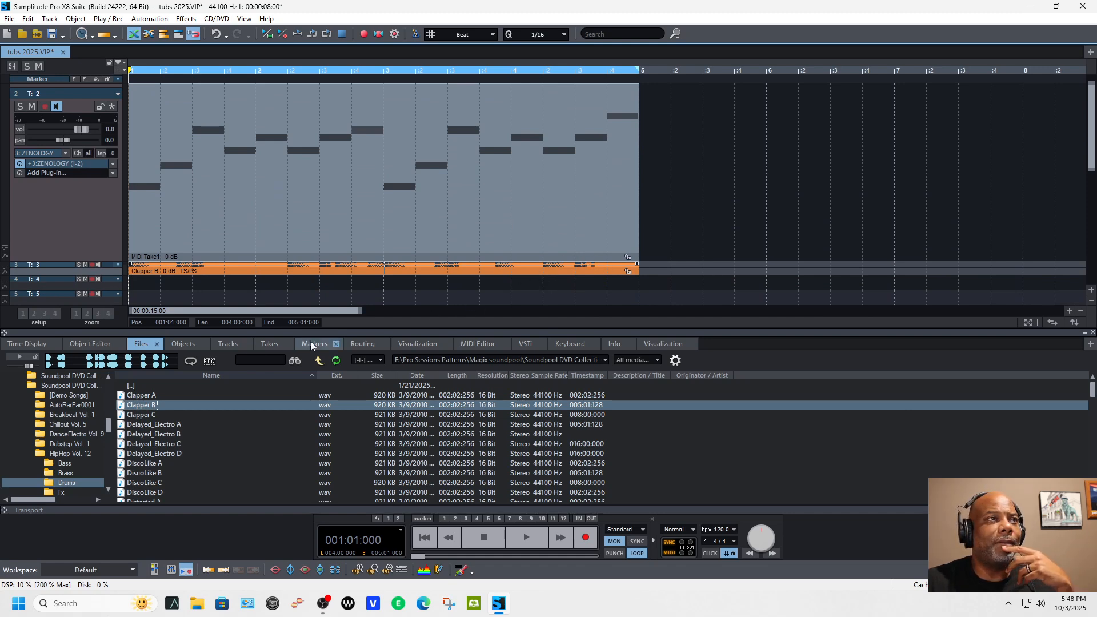
left_click(320, 360)
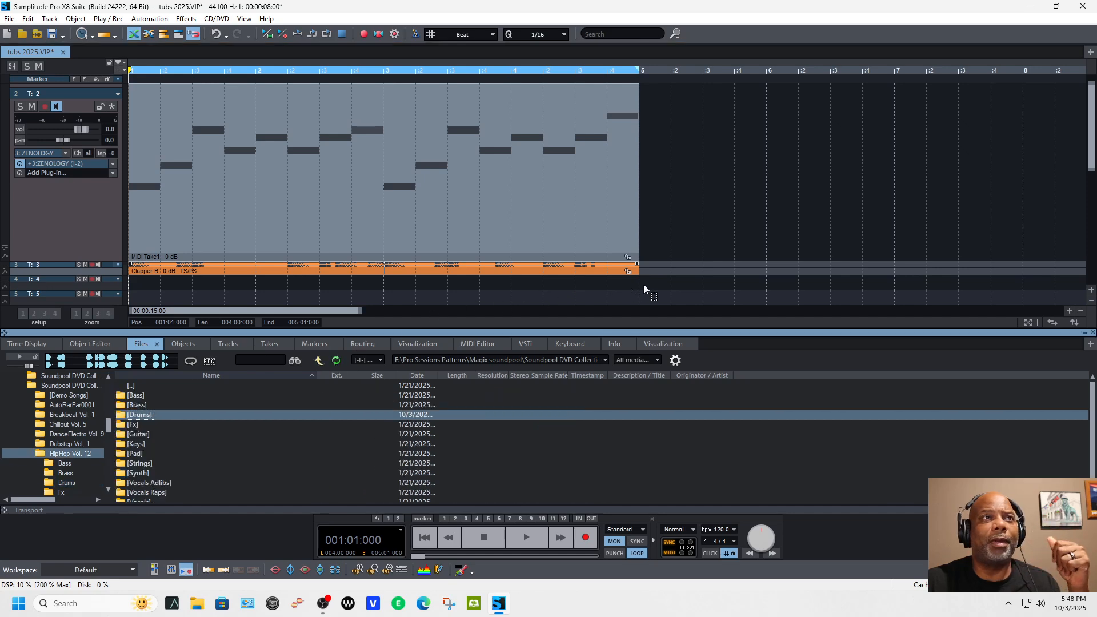
Step: Freeze the MIDI object on track 2 to audio and time-stretch its end to bar 5
scroll(724, 270, "up", 1)
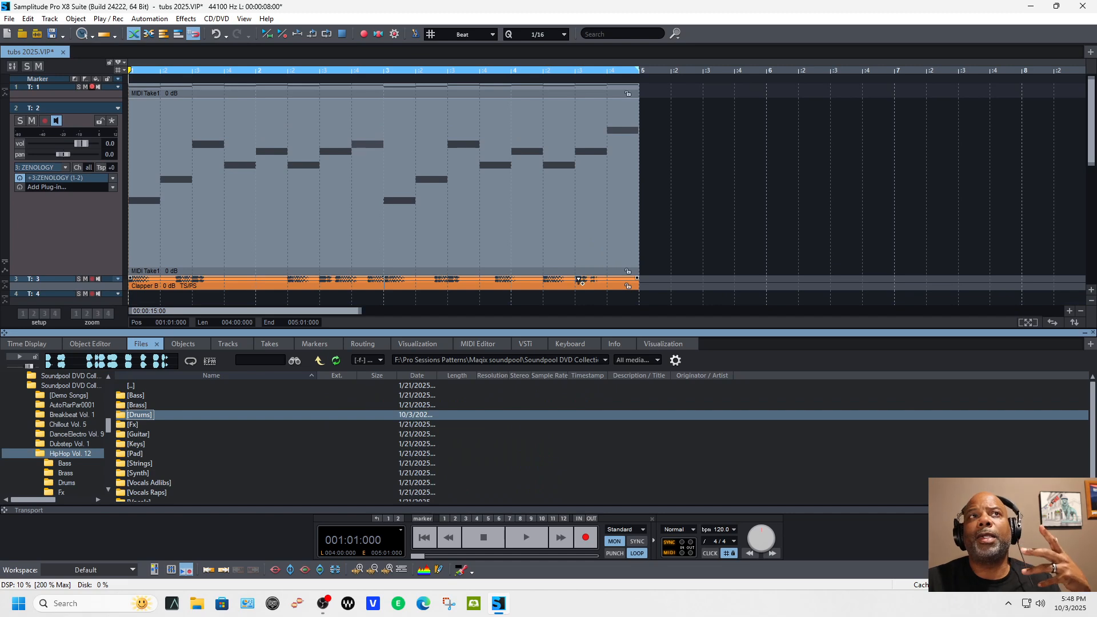
left_click(609, 255)
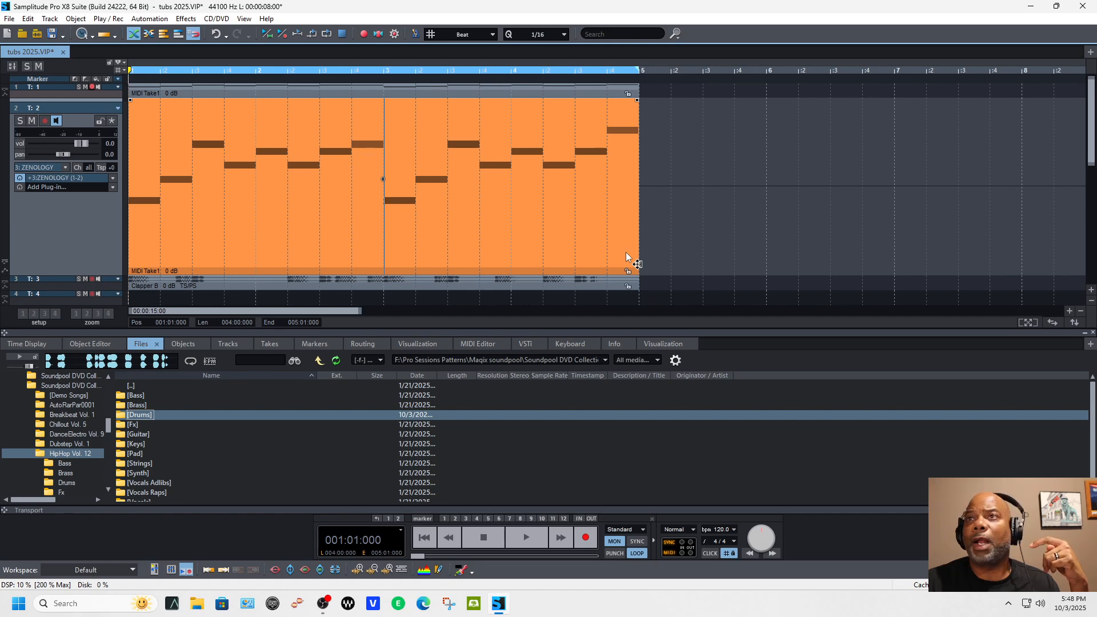
right_click(626, 257)
left_click(673, 285)
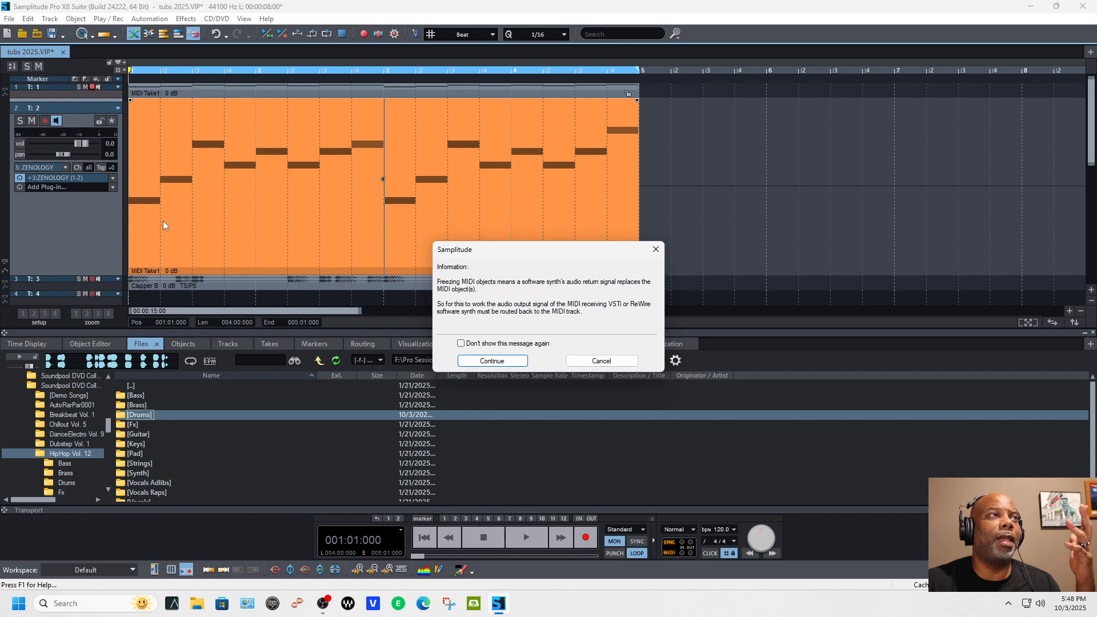
left_click(492, 361)
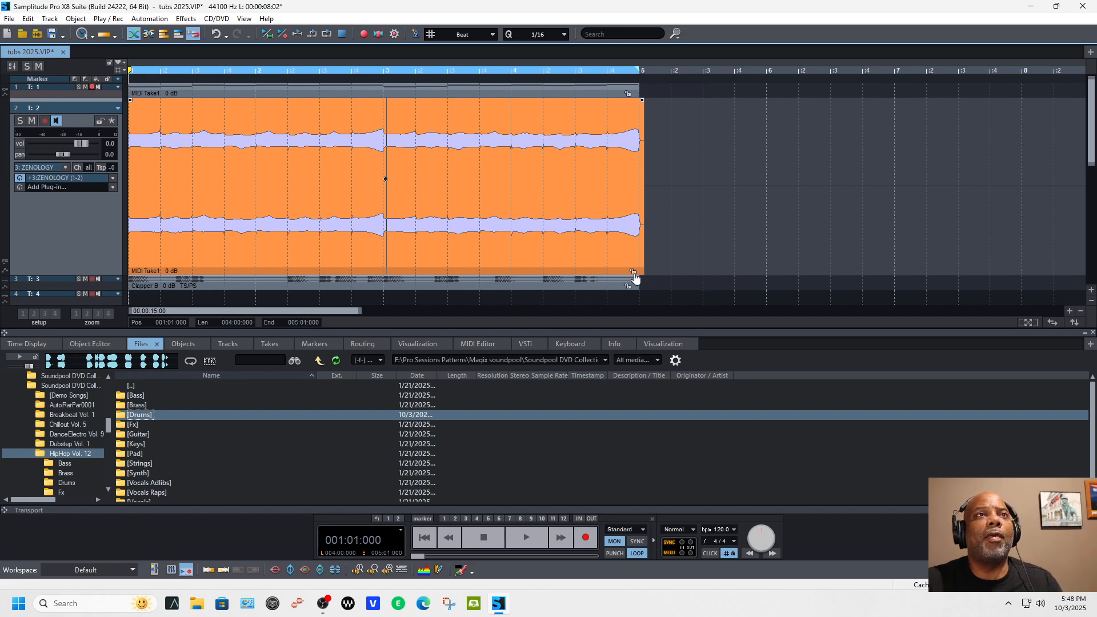
left_click_drag(644, 272, 642, 273)
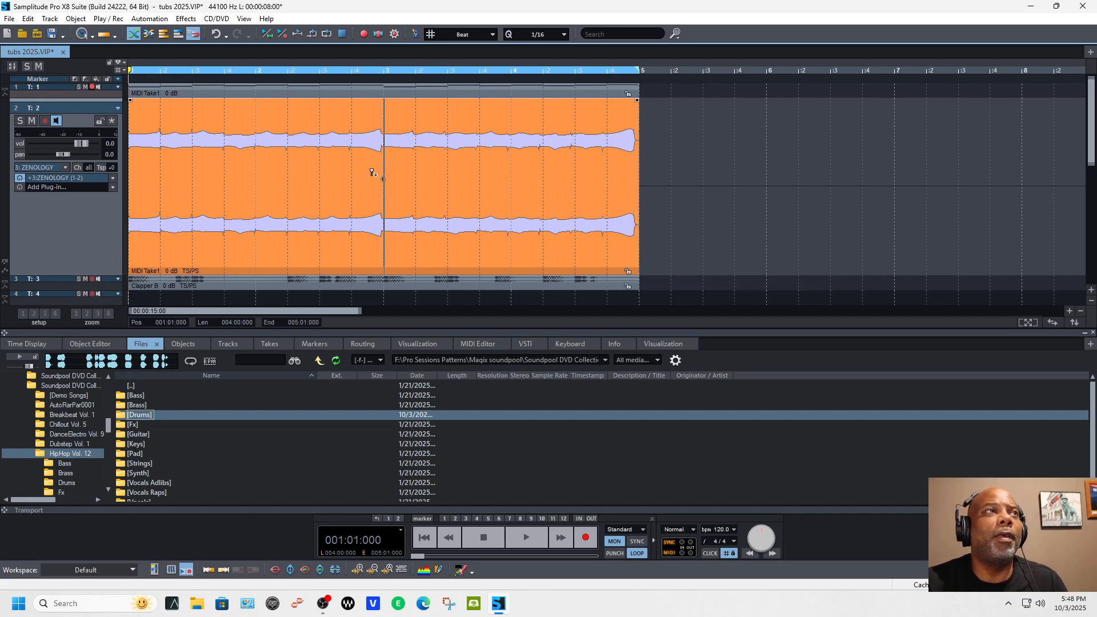
Step: Open track 2's ZENOLOGY, start playback, mute tracks 3 and 2, and stop playback
left_click(87, 178)
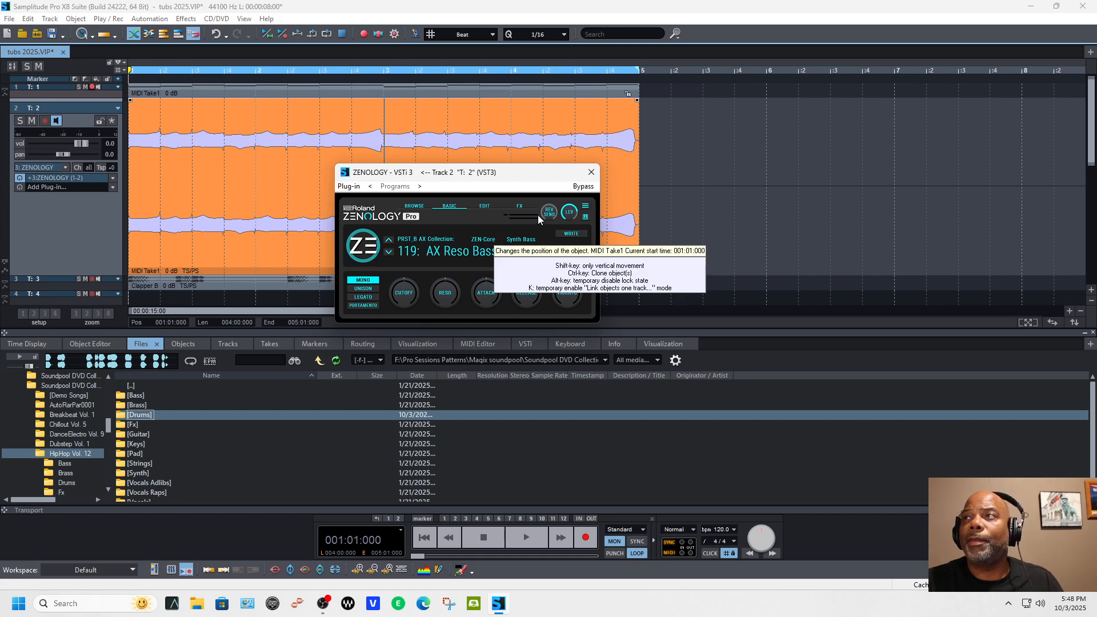
key("space")
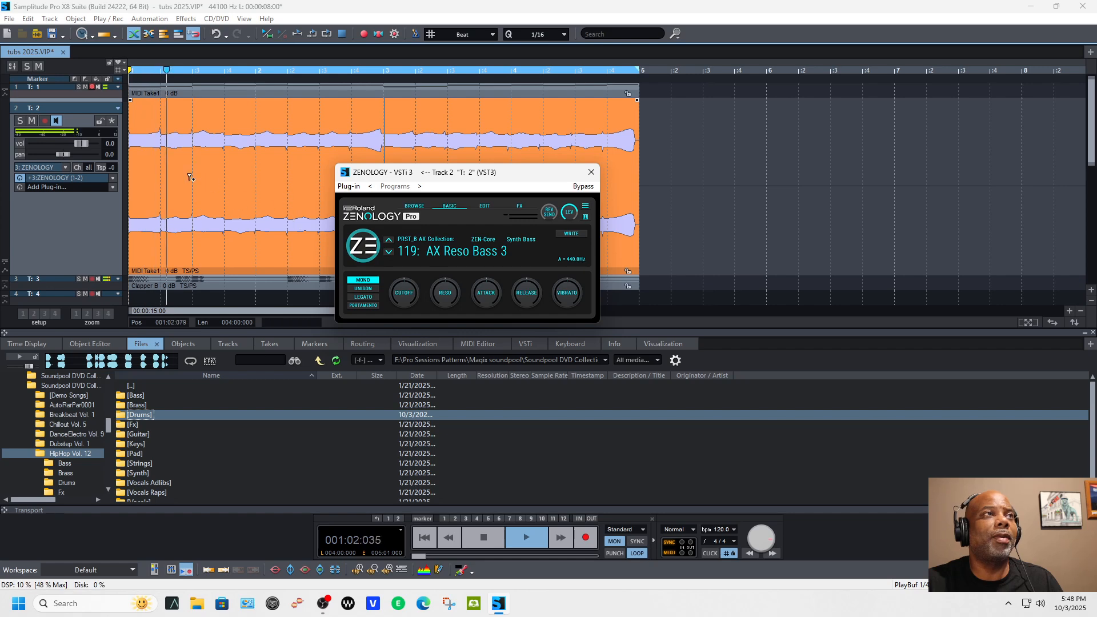
left_click(85, 279)
left_click(32, 121)
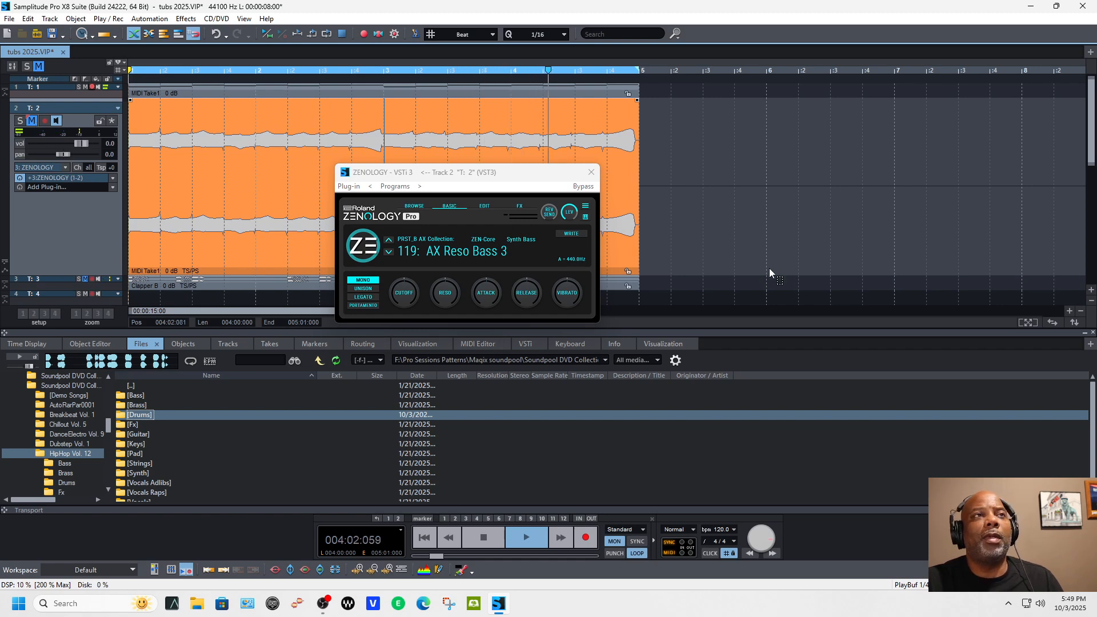
key("space")
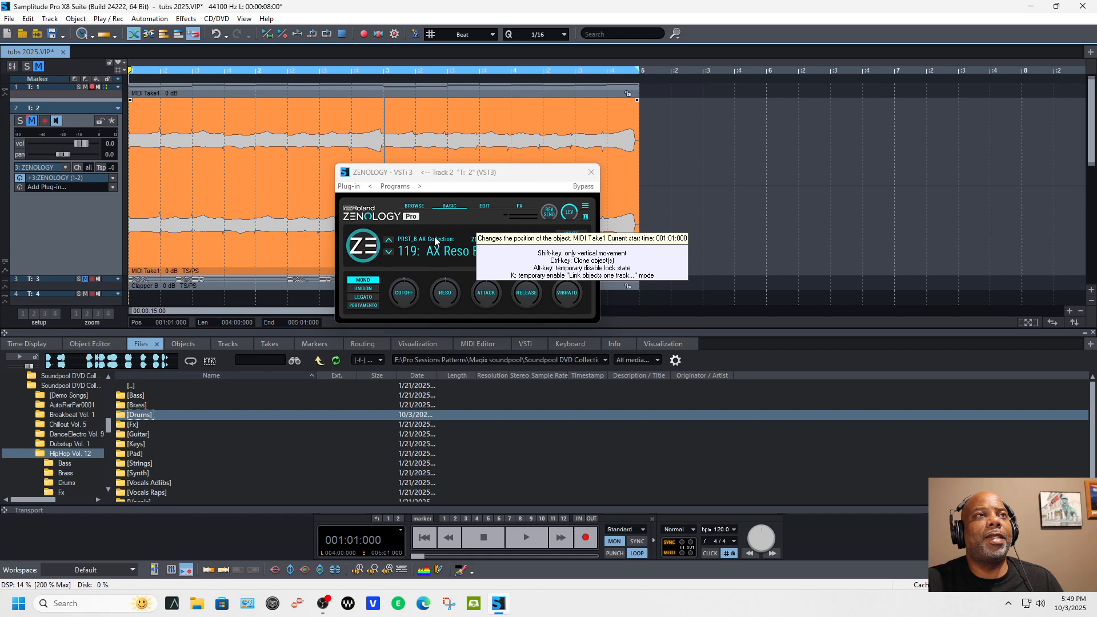
Step: Step through ZENOLOGY bass presets to Sine Bass during playback, return to AX Reso Bass 3, and move the plug-in window off the objects
left_click(391, 253)
key("space")
left_click(392, 253)
left_click(392, 253)
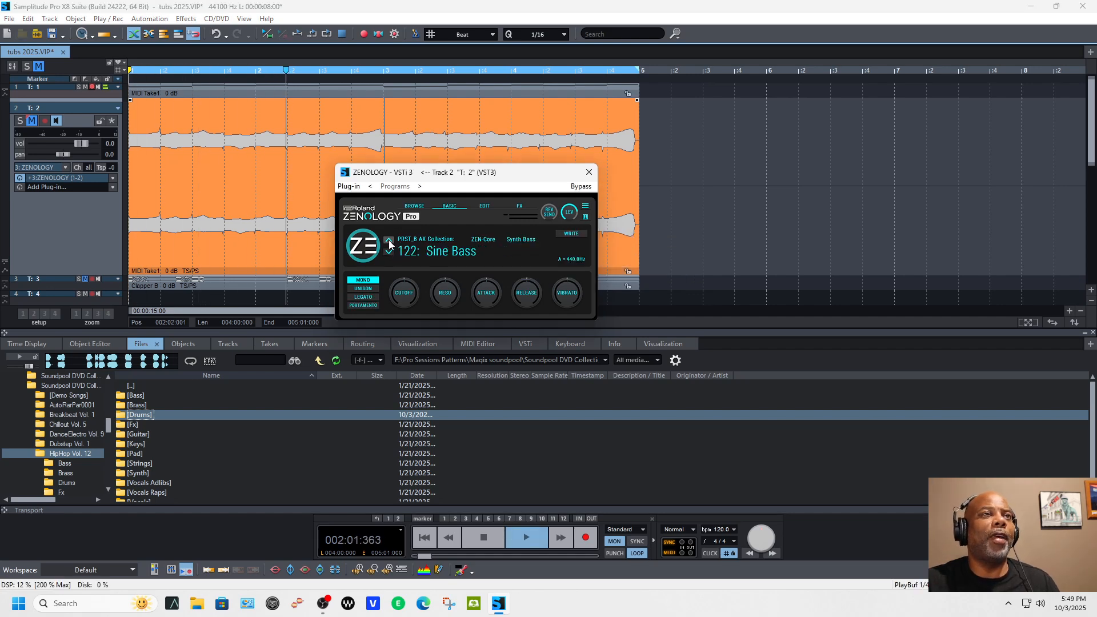
left_click(388, 239)
left_click(389, 239)
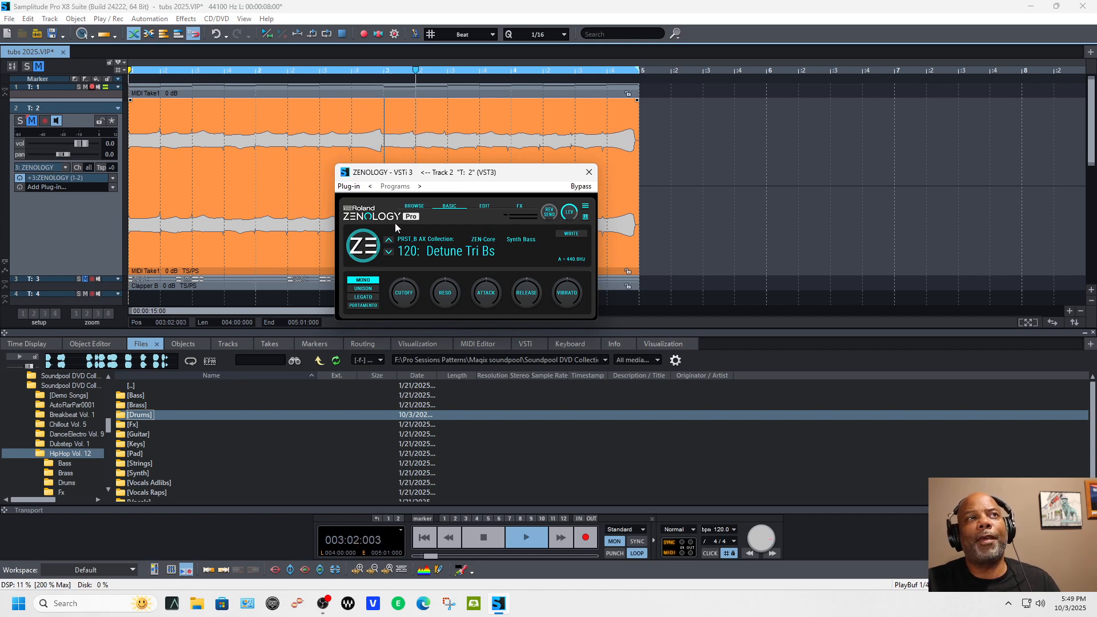
left_click(389, 239)
left_click_drag(481, 179, 876, 224)
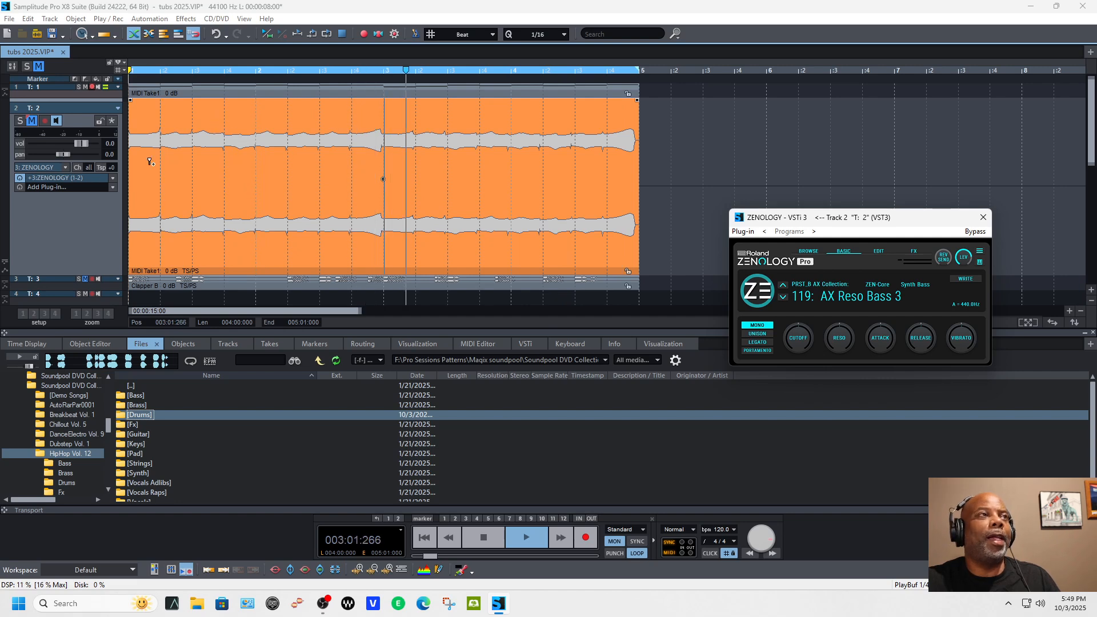
Step: Add the eFX_Reverb effect to track 2 and choose its Large Concert Hall preset
left_click(113, 188)
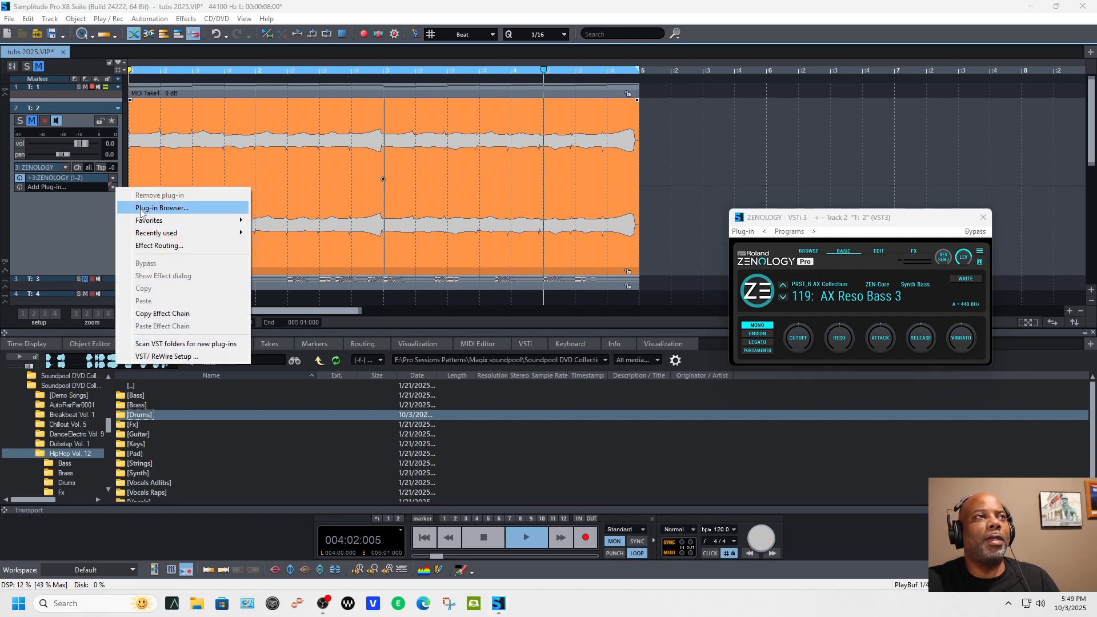
left_click(162, 207)
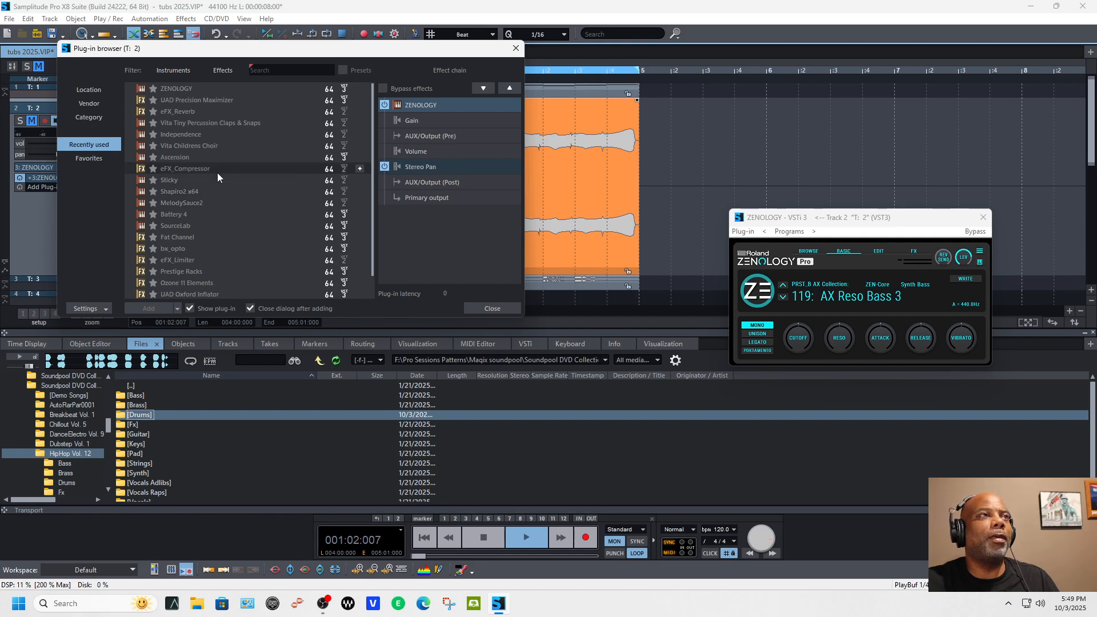
left_click(218, 71)
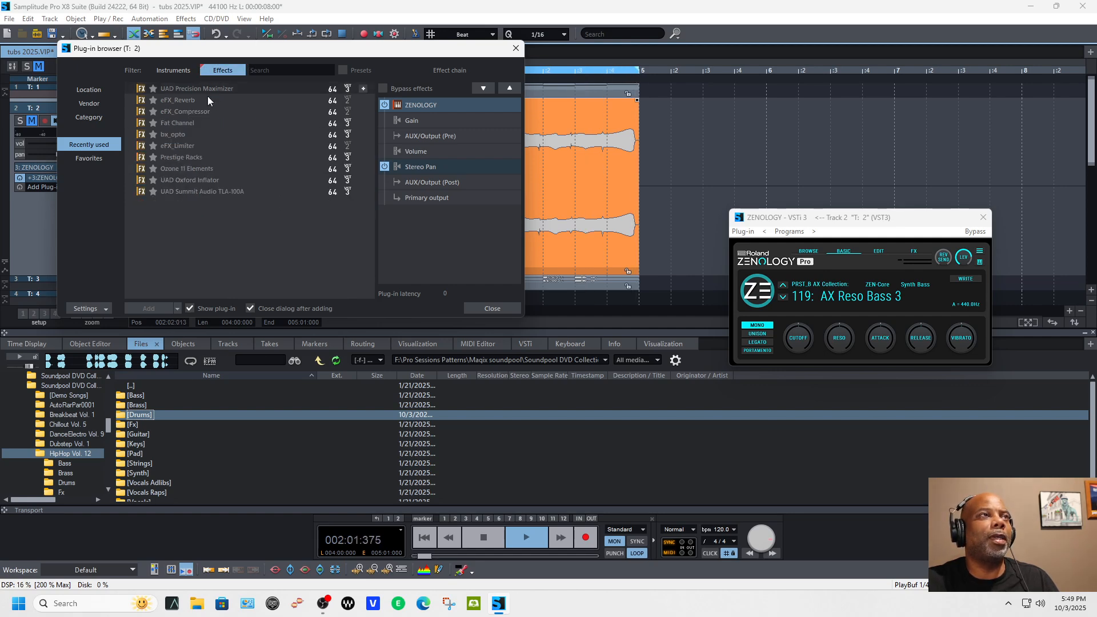
double_click(207, 102)
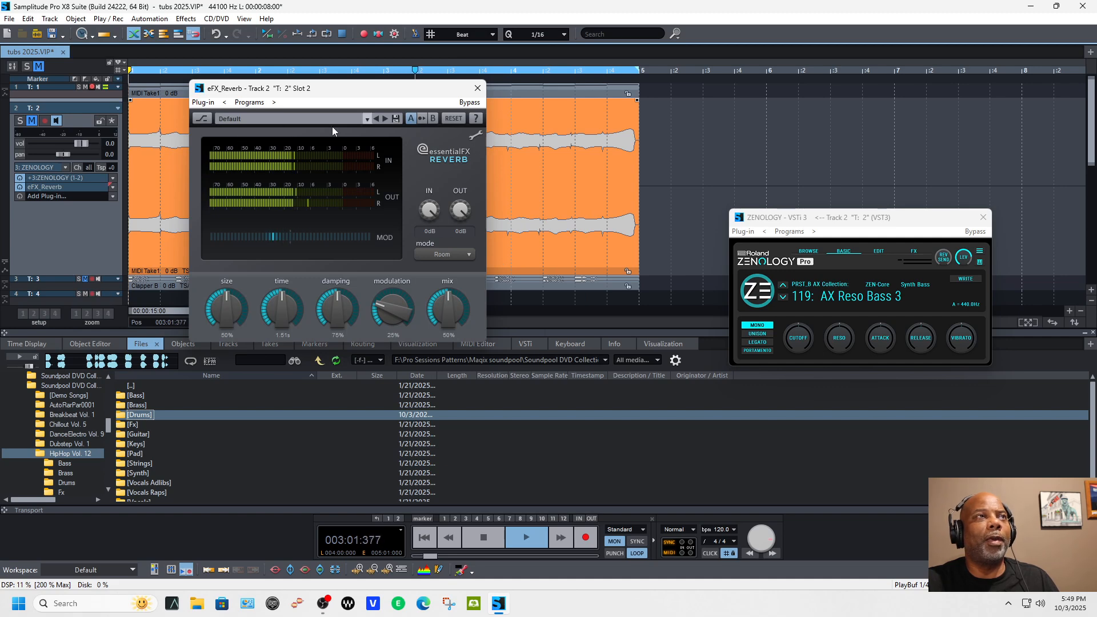
left_click(384, 119)
left_click(384, 119)
left_click(383, 118)
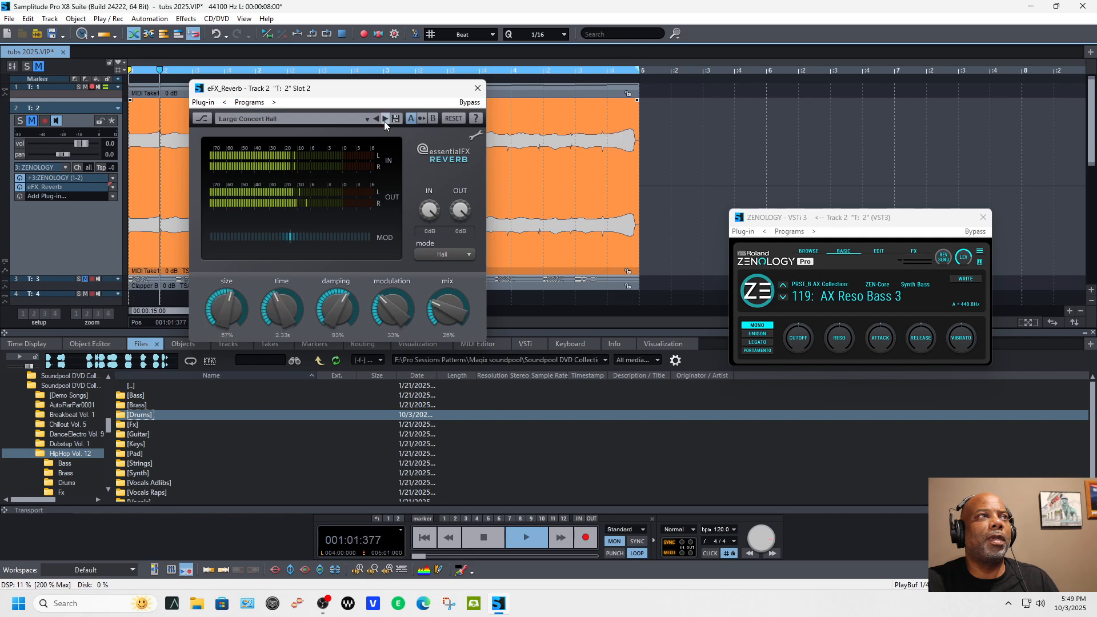
Step: Unmute track 2, play it back with the reverb, and enlarge track 1 to show its controls
key("space")
left_click(32, 120)
key("space")
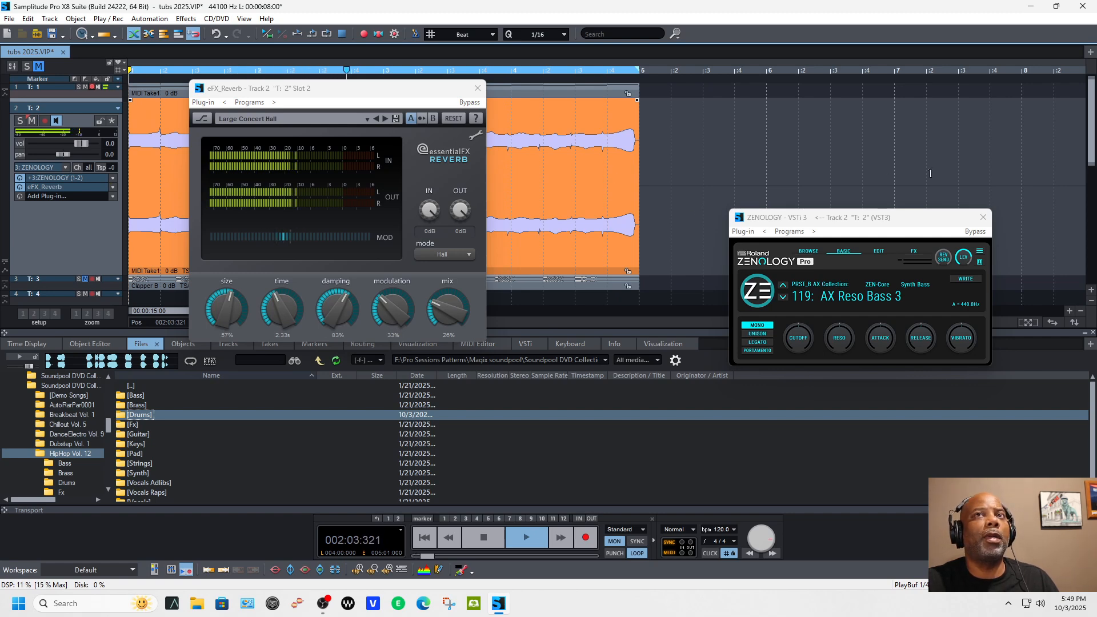
left_click(43, 87)
left_click(85, 87)
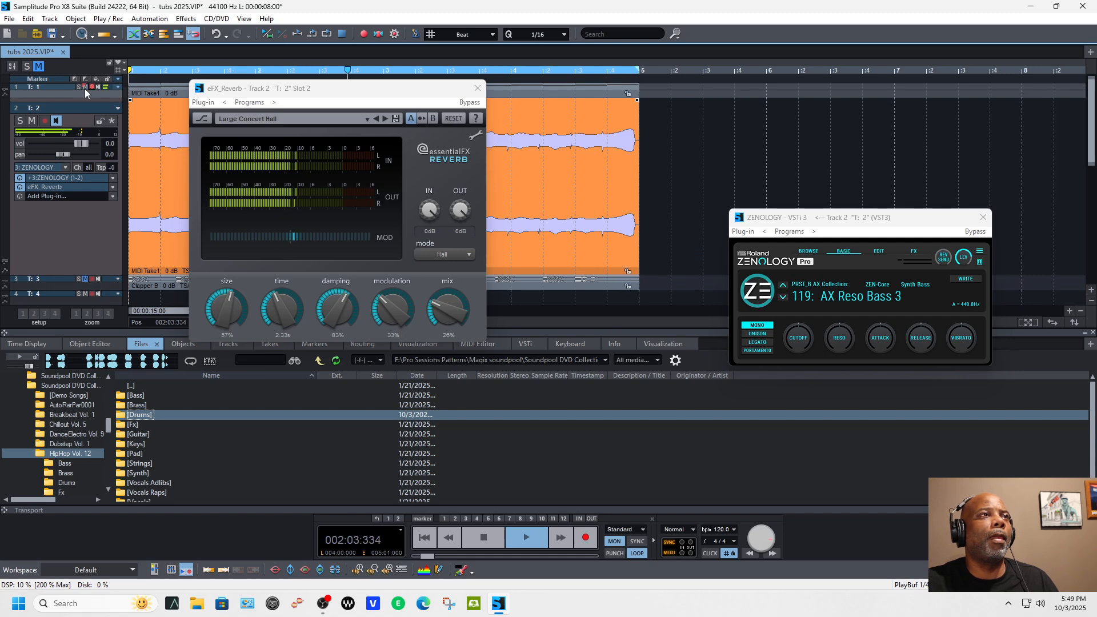
left_click_drag(73, 98, 72, 211)
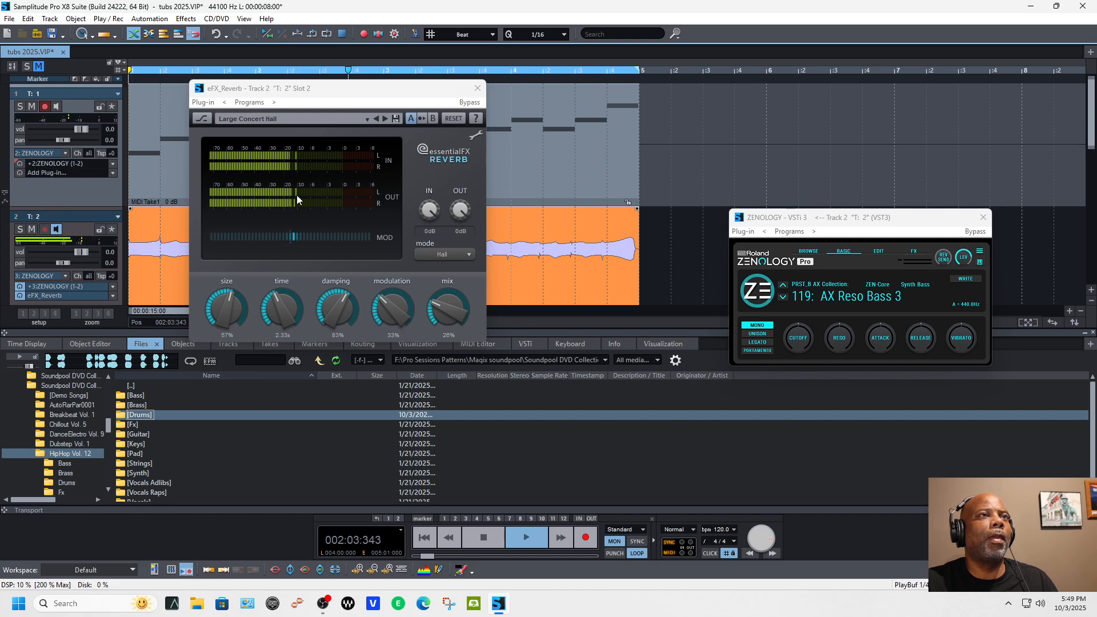
Step: Change track 2's reverb preset to Reverb_Drum_Room, stop playback and close the reverb
left_click(385, 119)
left_click(386, 120)
left_click(386, 120)
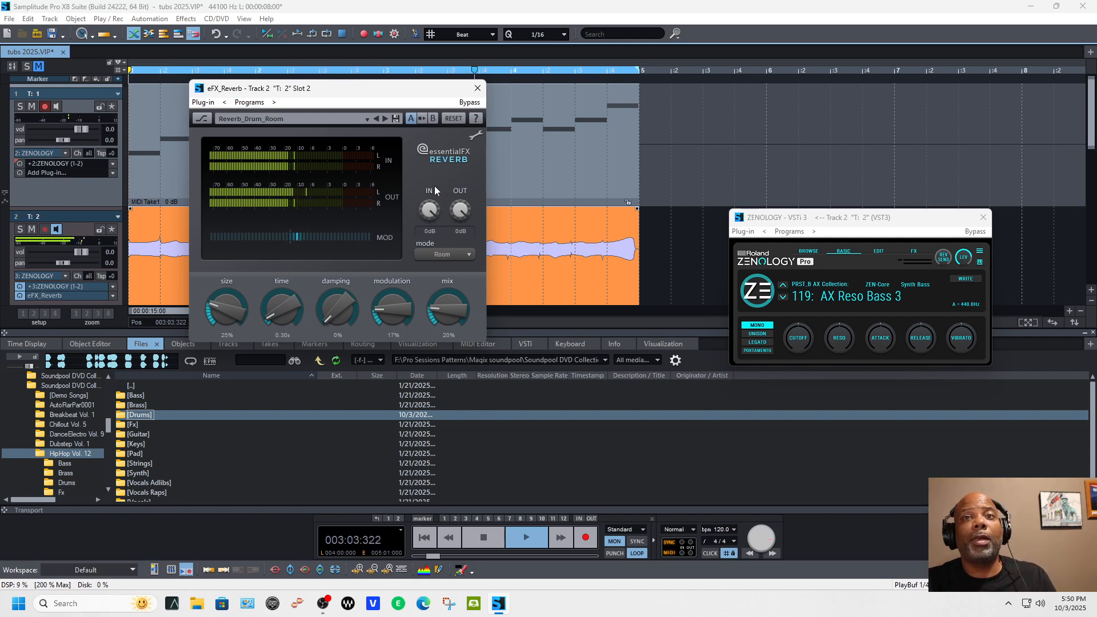
key("space")
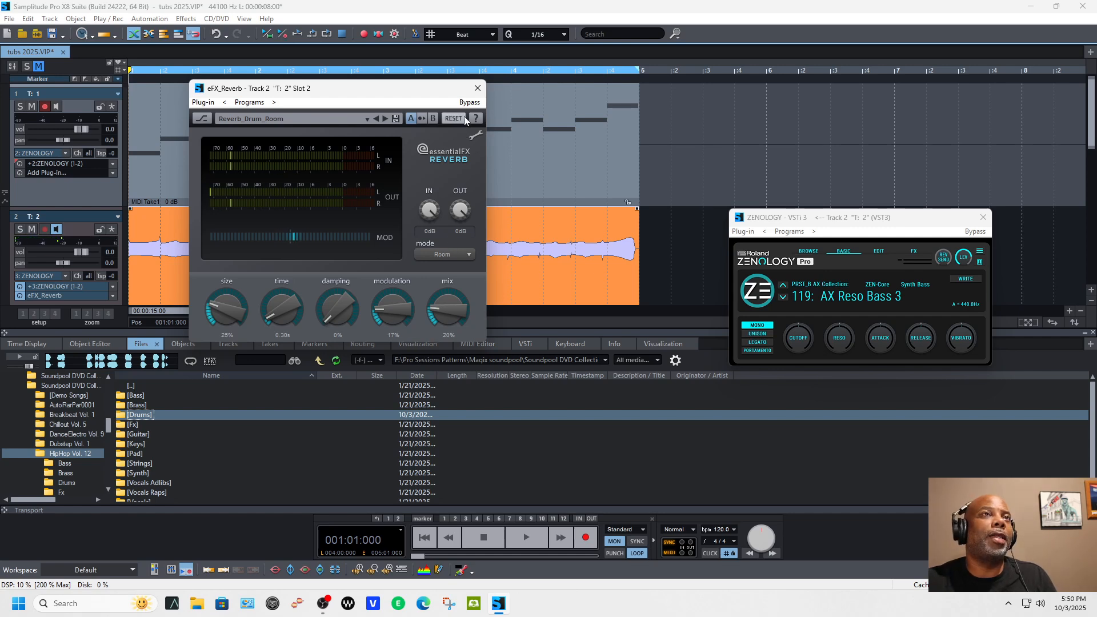
left_click(478, 88)
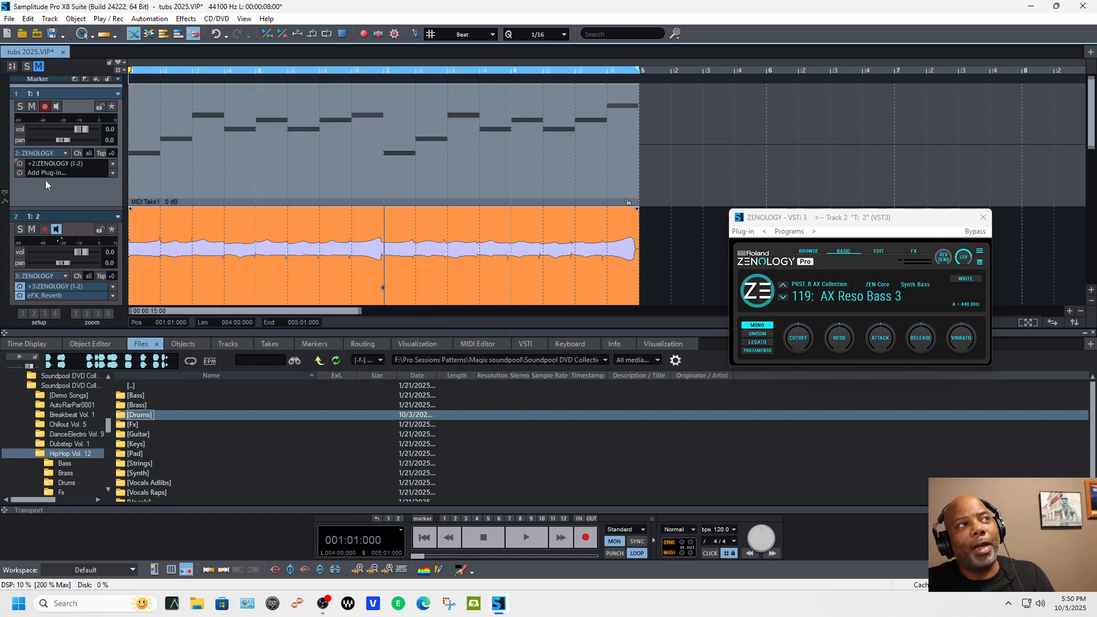